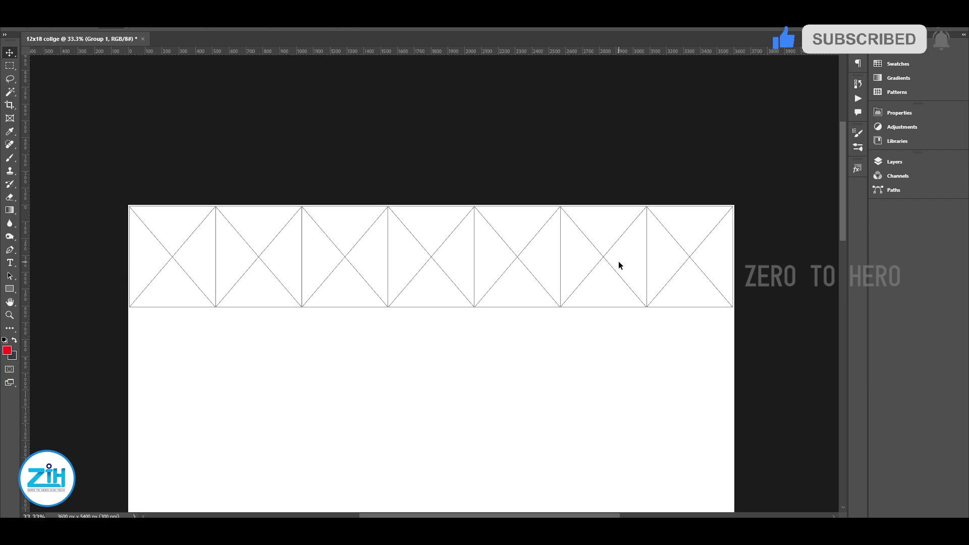
# - Multi-select all seven frame layers in the top row, Frame 1 through Frame 1 copy 4
pyautogui.moveTo(650, 336); pyautogui.dragTo(646, 263)
pyautogui.rightClick(172, 186)
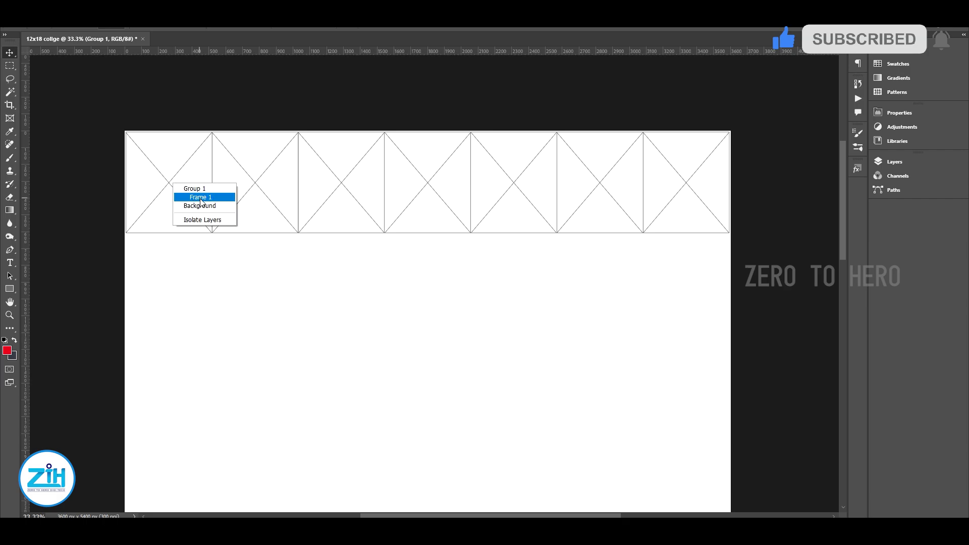
pyautogui.rightClick(260, 183)
pyautogui.click(308, 207)
pyautogui.rightClick(320, 183)
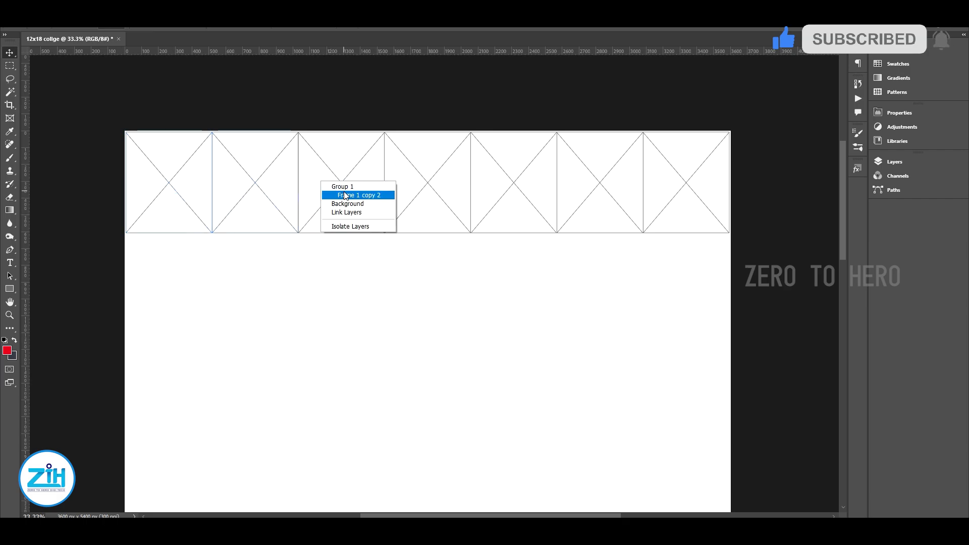
pyautogui.click(354, 194)
pyautogui.rightClick(390, 175)
pyautogui.click(419, 189)
pyautogui.rightClick(494, 175)
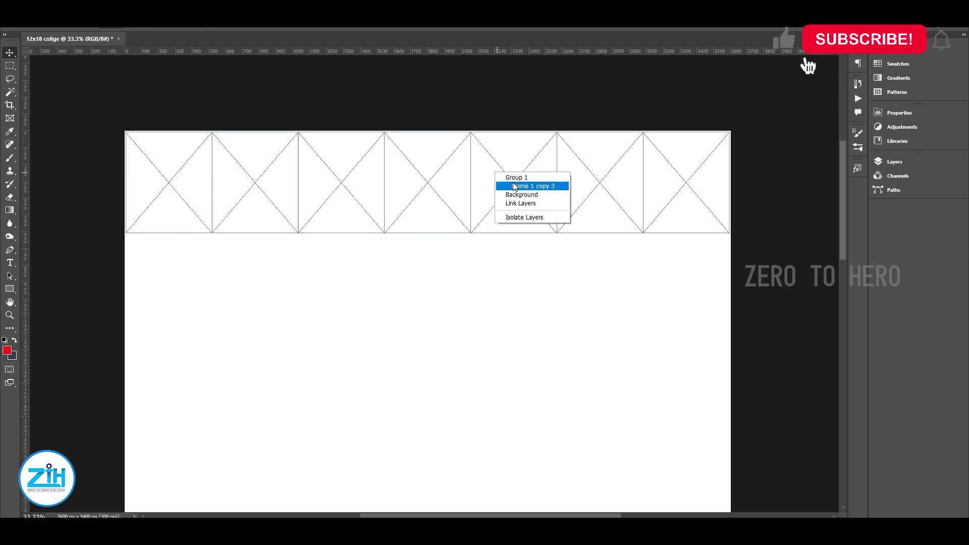
pyautogui.click(525, 183)
pyautogui.rightClick(577, 177)
pyautogui.click(606, 190)
pyautogui.rightClick(677, 172)
pyautogui.click(689, 183)
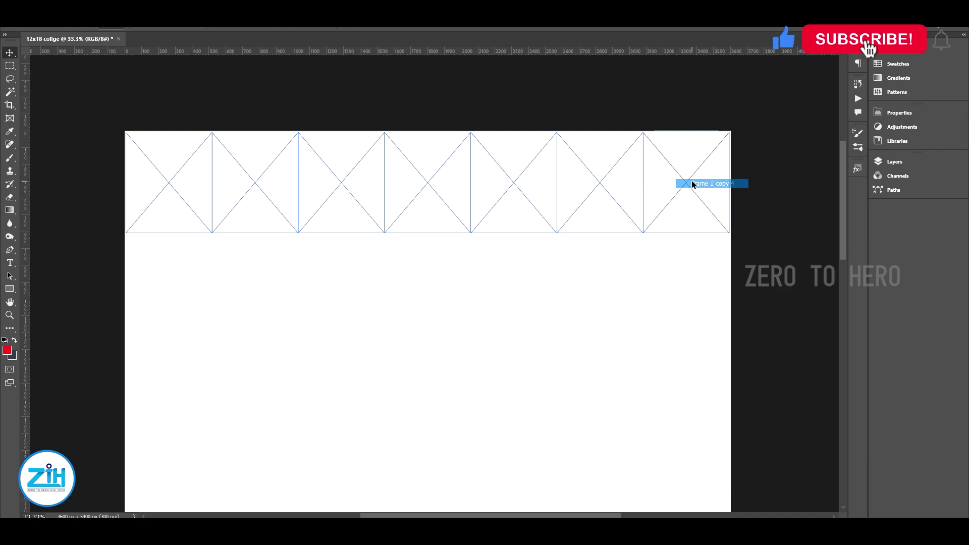
# - Alt-drag the selected row down into a second row, then reselect the frame layers
pyautogui.moveTo(359, 265); pyautogui.dragTo(359, 340)
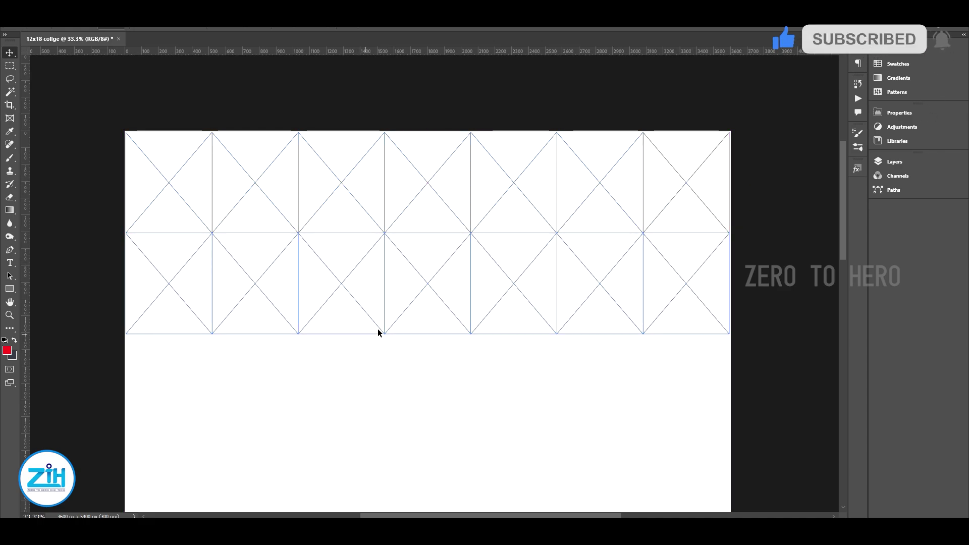
pyautogui.scroll(-2, 422, 336)
pyautogui.scroll(-1, 422, 335)
pyautogui.rightClick(156, 130)
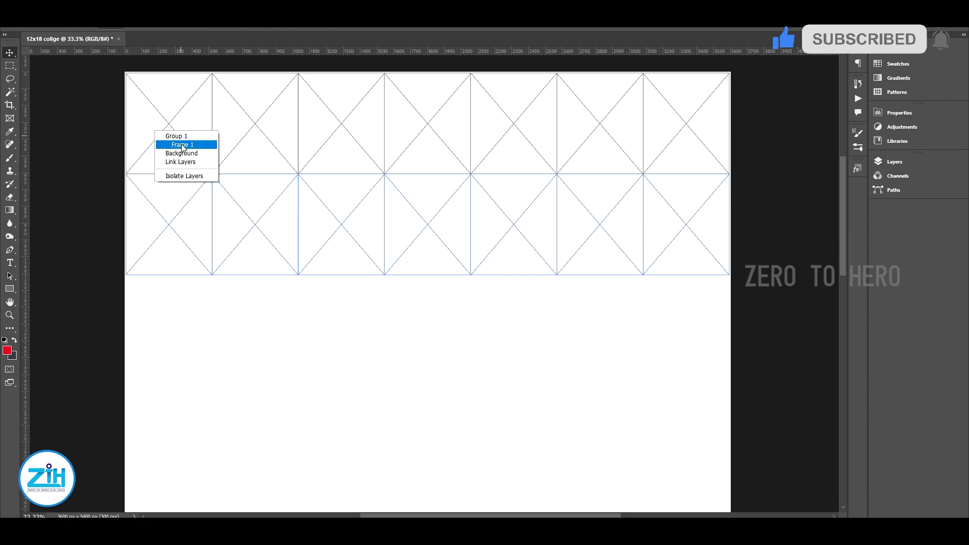
pyautogui.click(162, 143)
pyautogui.rightClick(231, 126)
pyautogui.click(258, 142)
pyautogui.rightClick(322, 127)
pyautogui.click(348, 142)
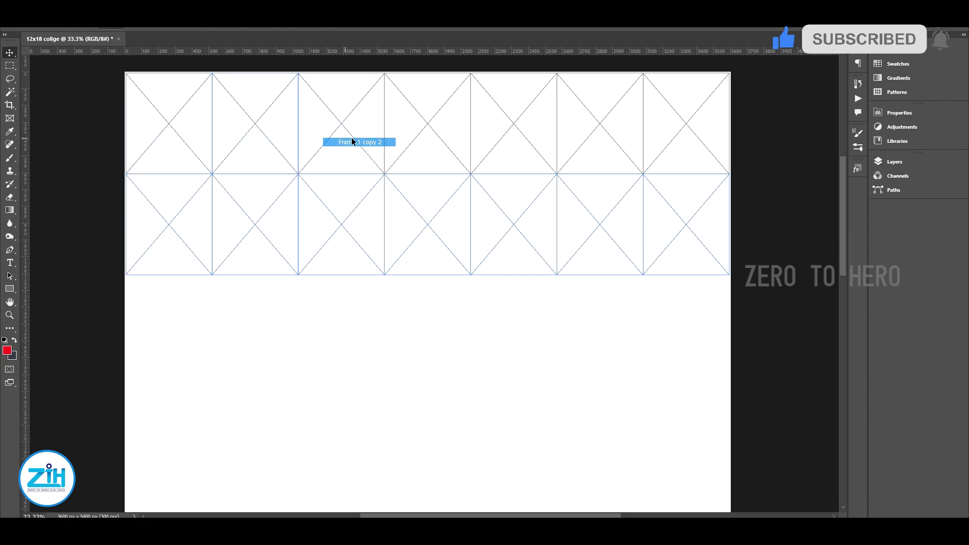
pyautogui.rightClick(430, 131)
pyautogui.click(465, 146)
pyautogui.rightClick(523, 123)
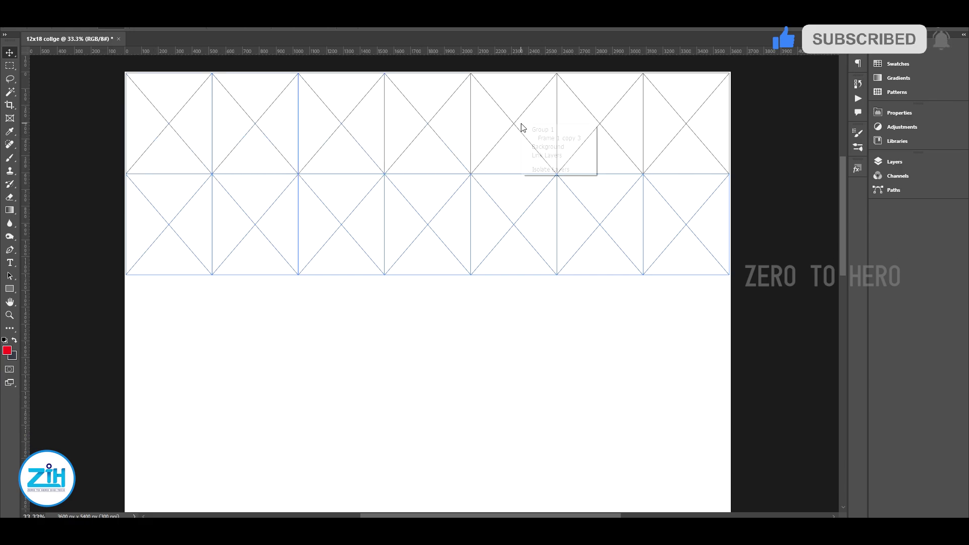
pyautogui.click(555, 138)
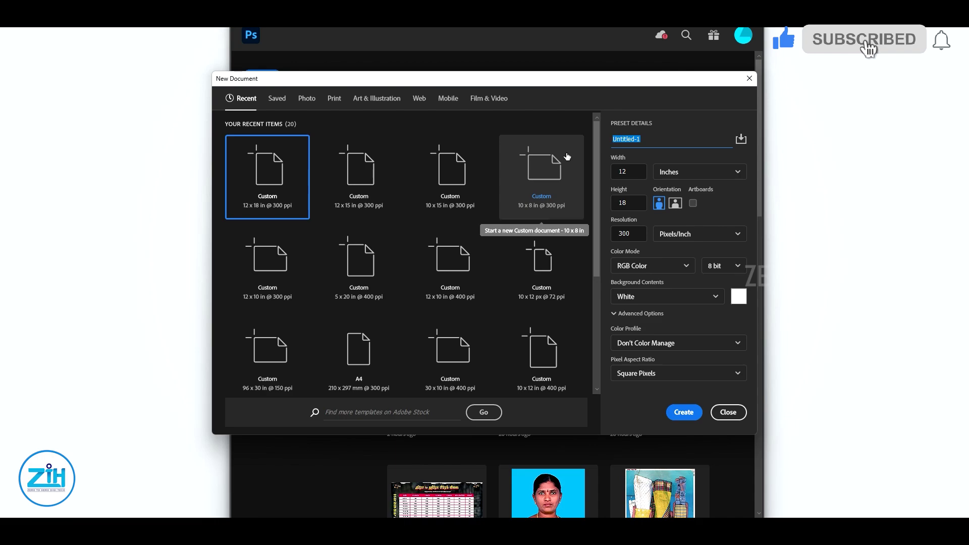
# - Create a new document named '12x18 collge', 12 x 18 inches at 300 pixels/inch
pyautogui.write('12x18 collge')
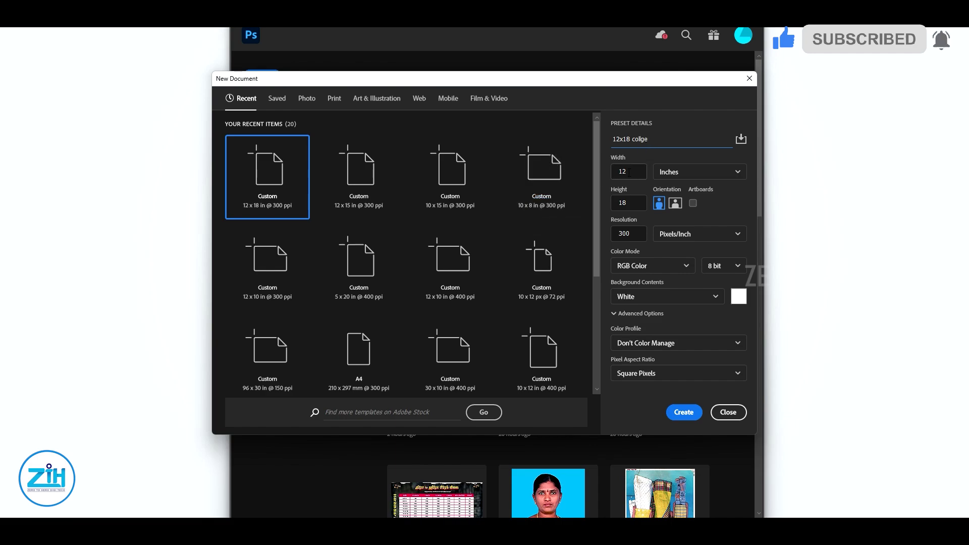
pyautogui.write('12x')
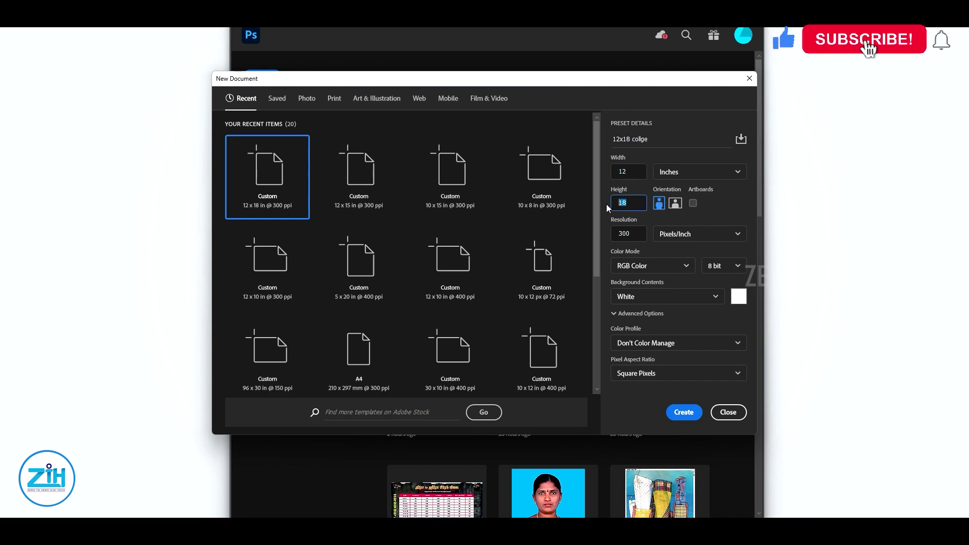
pyautogui.write('18')
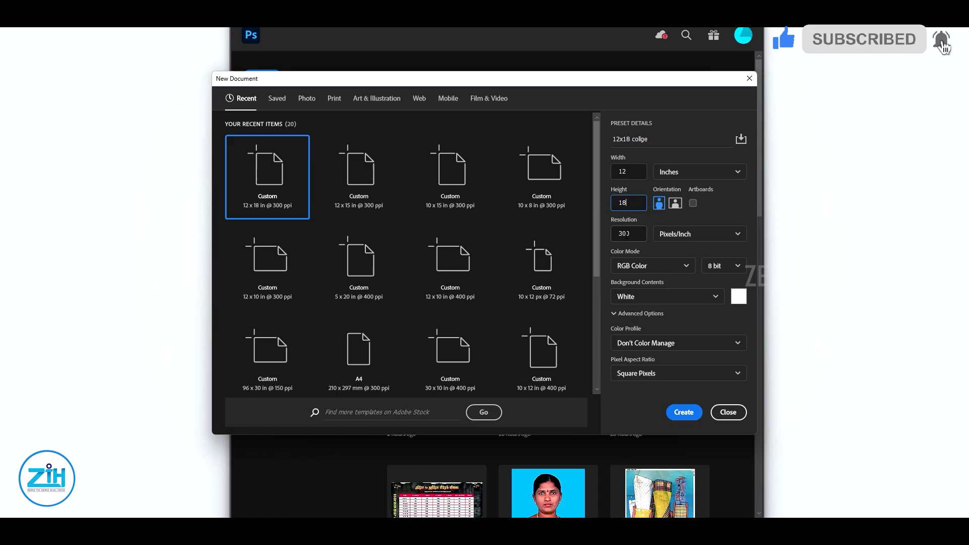
pyautogui.press('Tab')
pyautogui.write('30')
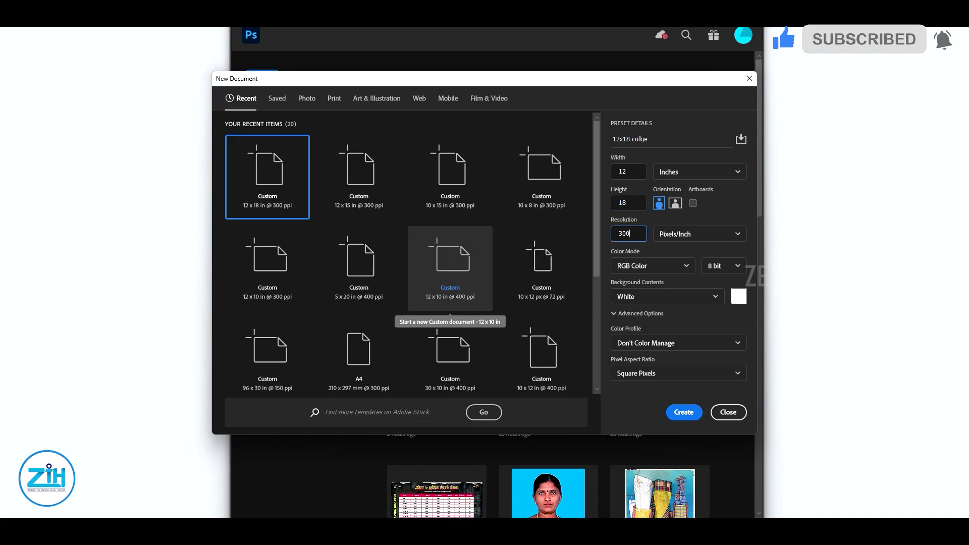
pyautogui.click(683, 412)
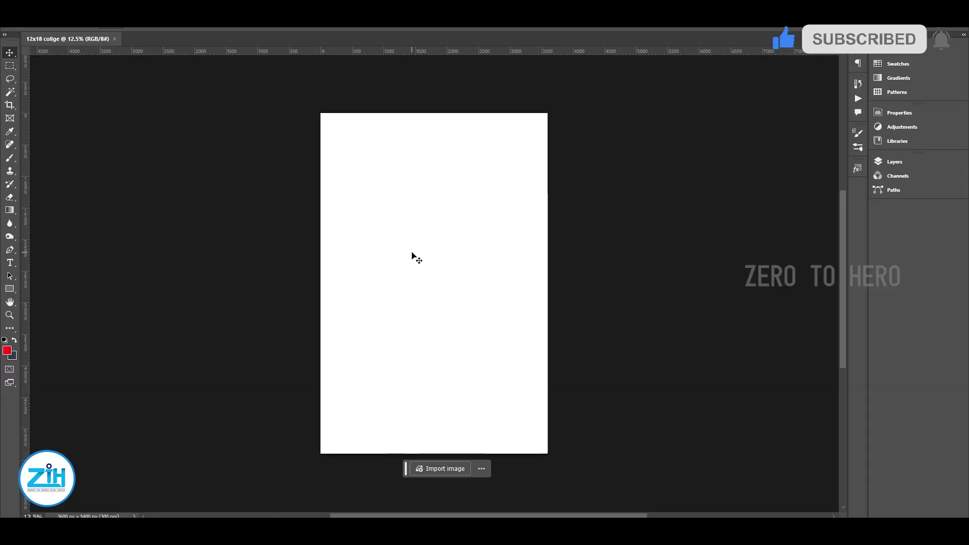
# - Draw a square Frame 1 placeholder at the page's top-left, then zoom to 33.3%
pyautogui.press('u')
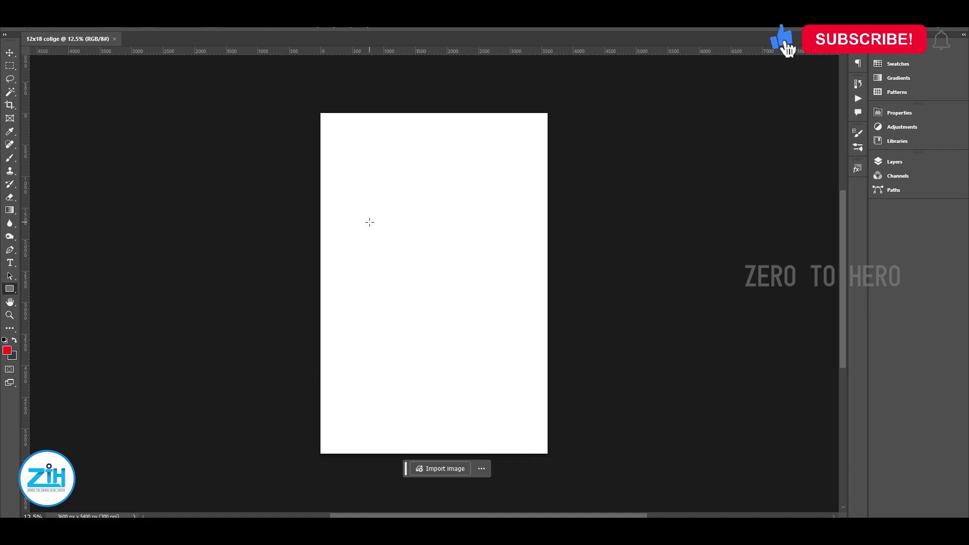
pyautogui.click(10, 119)
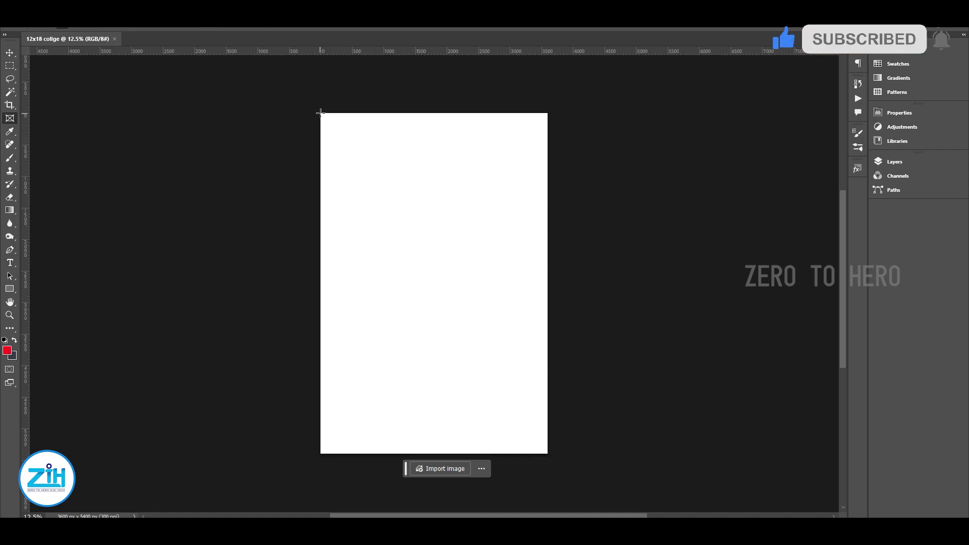
pyautogui.moveTo(331, 124); pyautogui.dragTo(364, 162)
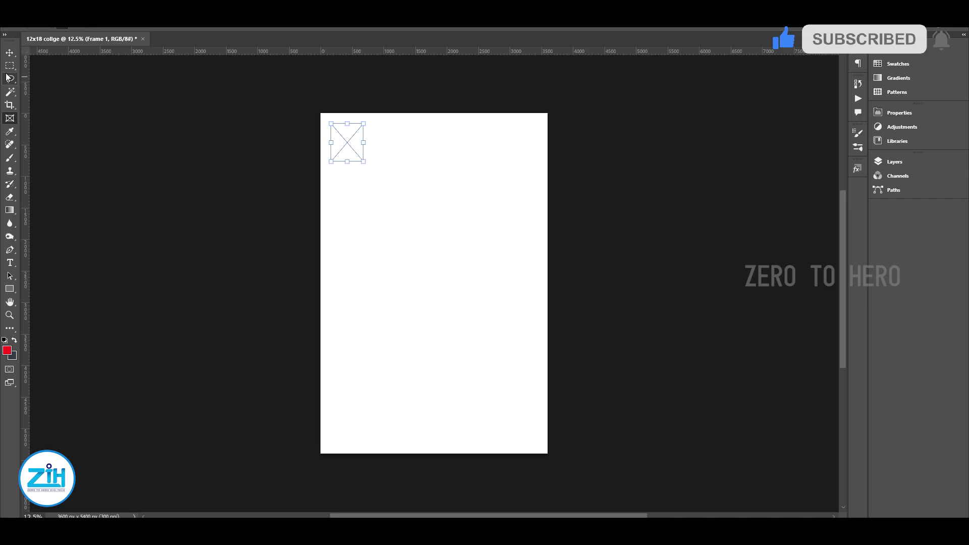
pyautogui.click(8, 54)
pyautogui.hotkey('ctrl', '=')
pyautogui.hotkey('ctrl', '=')
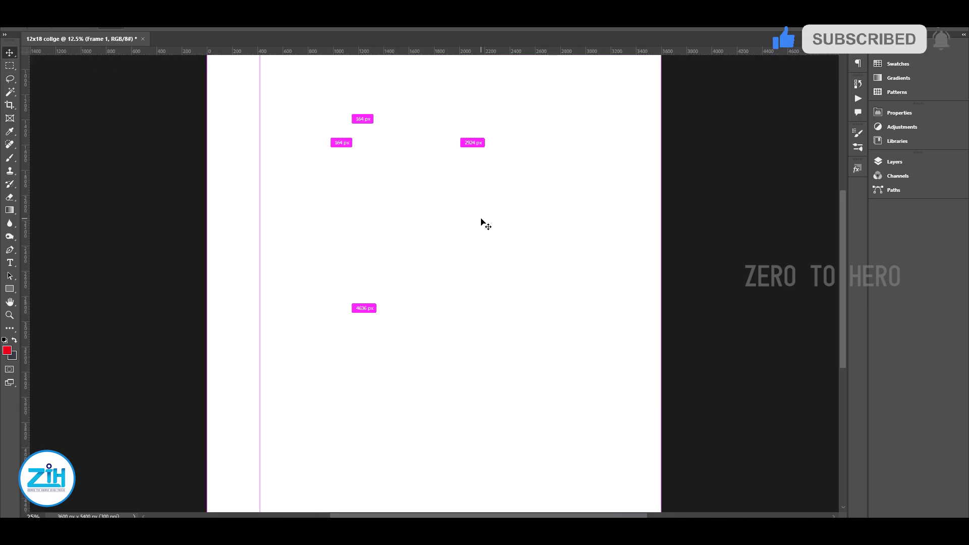
pyautogui.hotkey('ctrl', '=')
pyautogui.scroll(5, 269, 321)
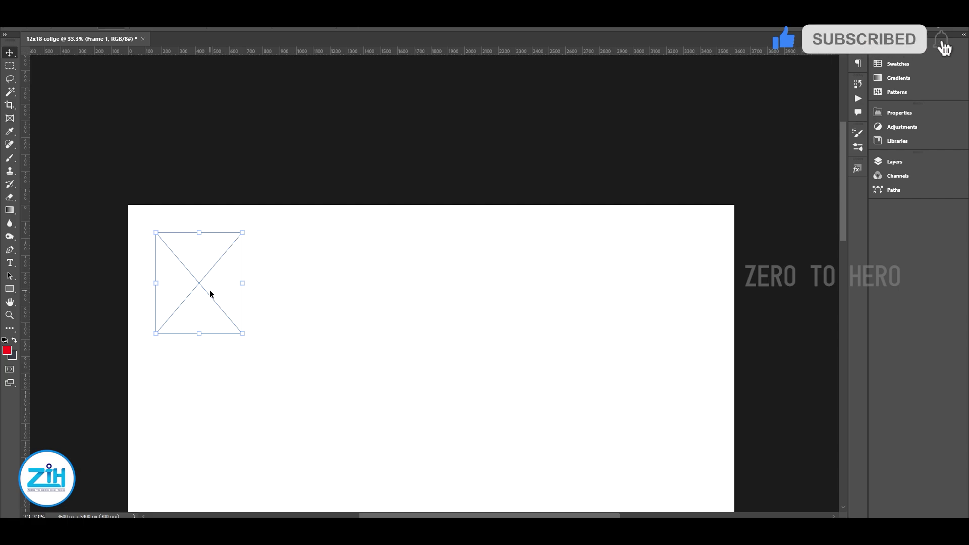
# - Alt-drag copies of the frame rightward, then the two-frame group, to build the row
pyautogui.moveTo(211, 294); pyautogui.dragTo(296, 295)
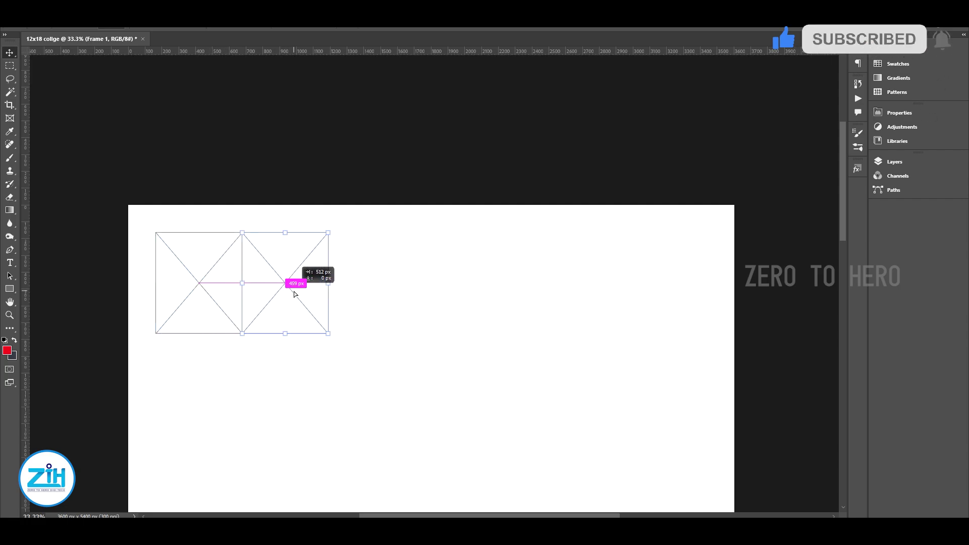
pyautogui.rightClick(200, 274)
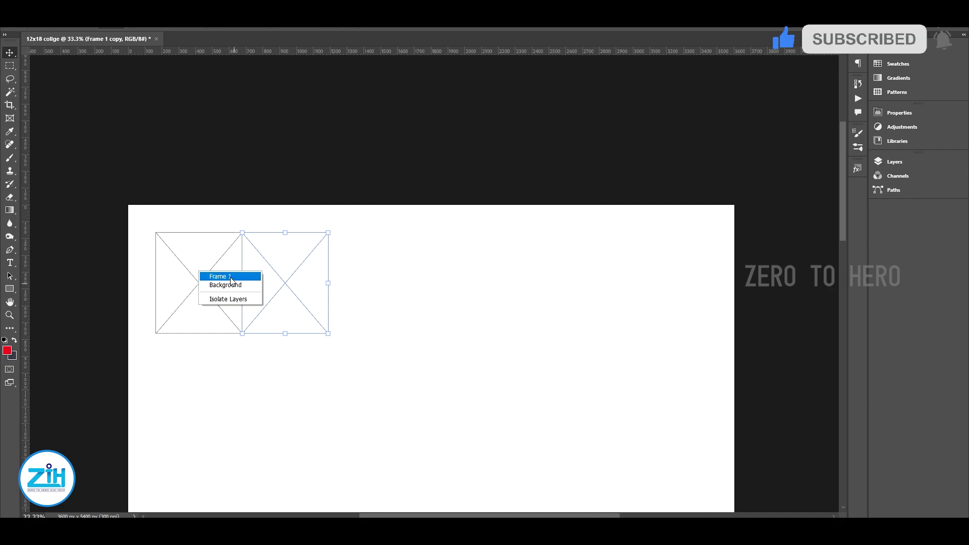
pyautogui.click(230, 276)
pyautogui.rightClick(283, 288)
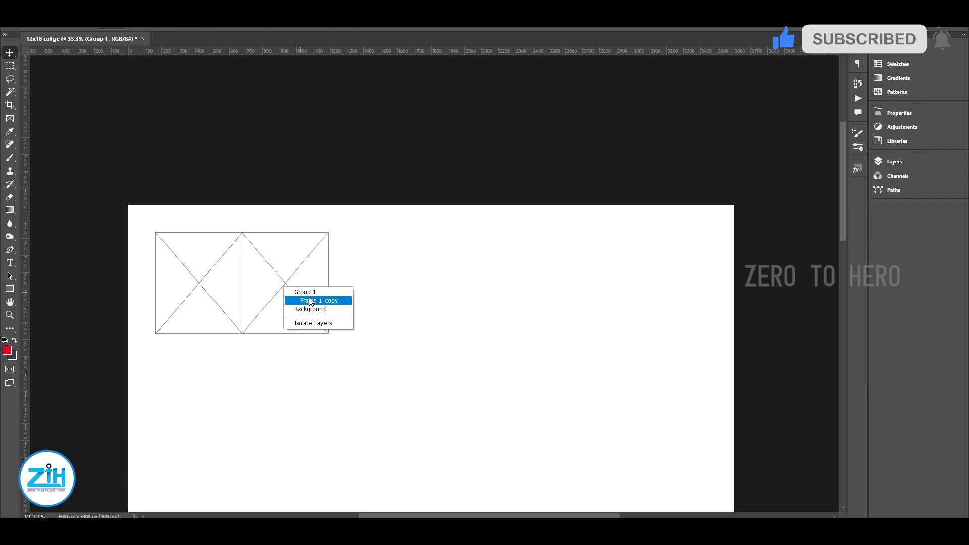
pyautogui.click(301, 298)
pyautogui.rightClick(205, 275)
pyautogui.click(222, 290)
pyautogui.moveTo(200, 289)
pyautogui.mouseDown()
pyautogui.moveTo(567, 297)
pyautogui.moveTo(699, 288)
pyautogui.mouseUp()
pyautogui.rightClick(626, 290)
pyautogui.click(651, 305)
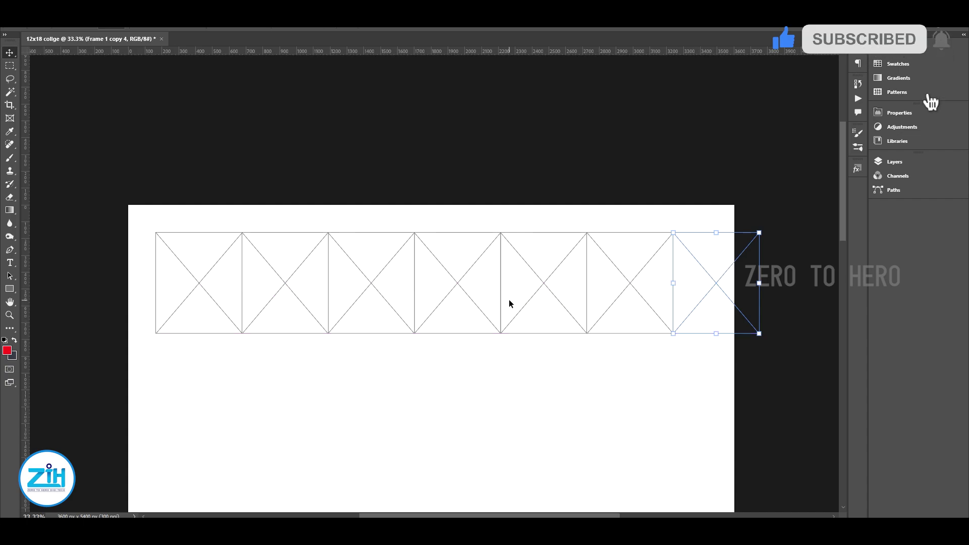
# - Select Group 1 holding all seven frames and nudge it into the page's top-left corner
pyautogui.rightClick(616, 289)
pyautogui.click(644, 289)
pyautogui.moveTo(644, 290); pyautogui.dragTo(618, 263)
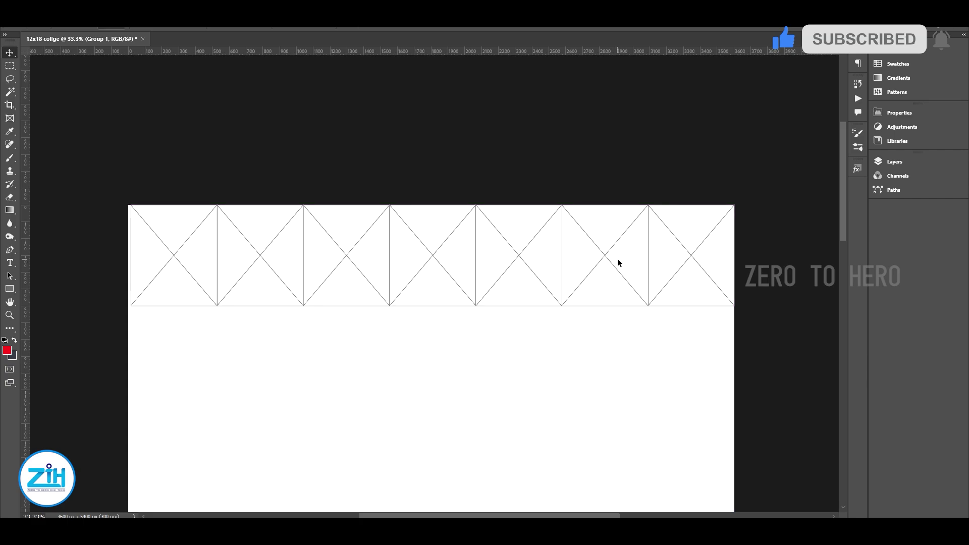
pyautogui.hotkey('shift', 'Left')
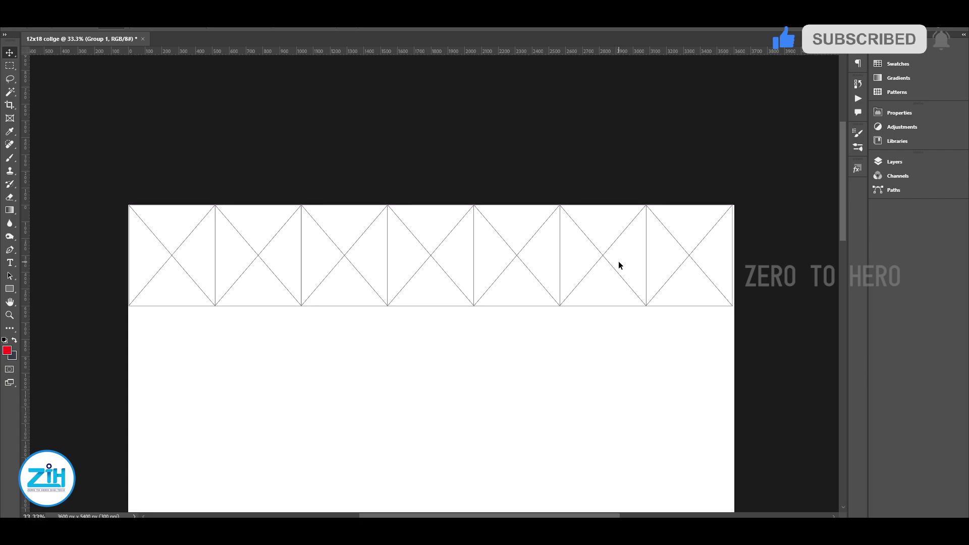
pyautogui.hotkey('shift', 'Left')
pyautogui.press('Right')
pyautogui.press('Right')
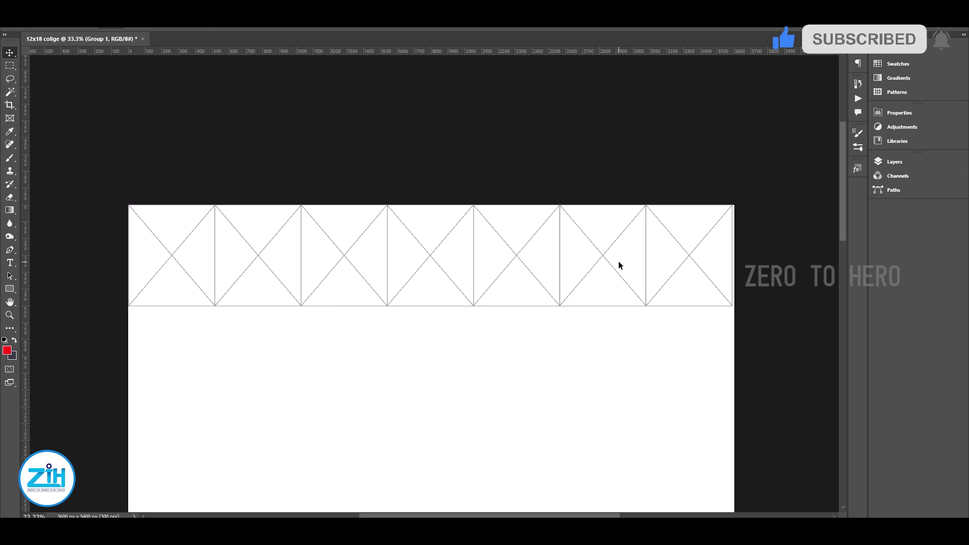
pyautogui.press('Right')
pyautogui.press('Right')
pyautogui.press('Right')
pyautogui.press('Right')
pyautogui.press('Down')
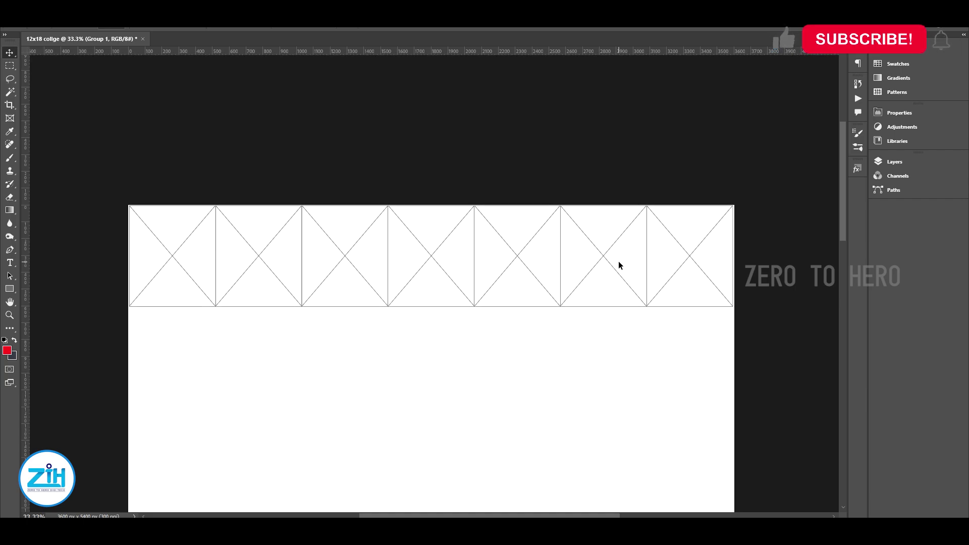
pyautogui.press('Down')
pyautogui.press('Down')
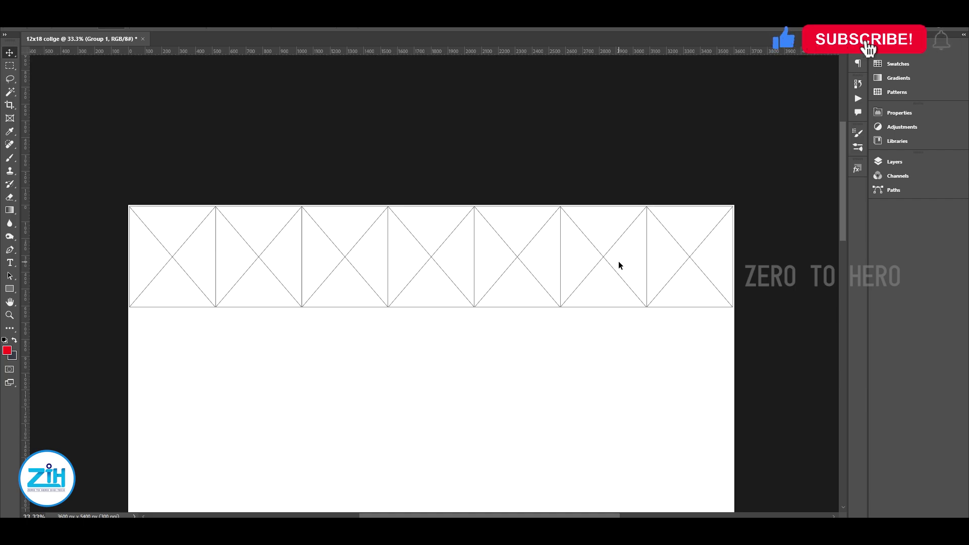
pyautogui.scroll(-3, 616, 264)
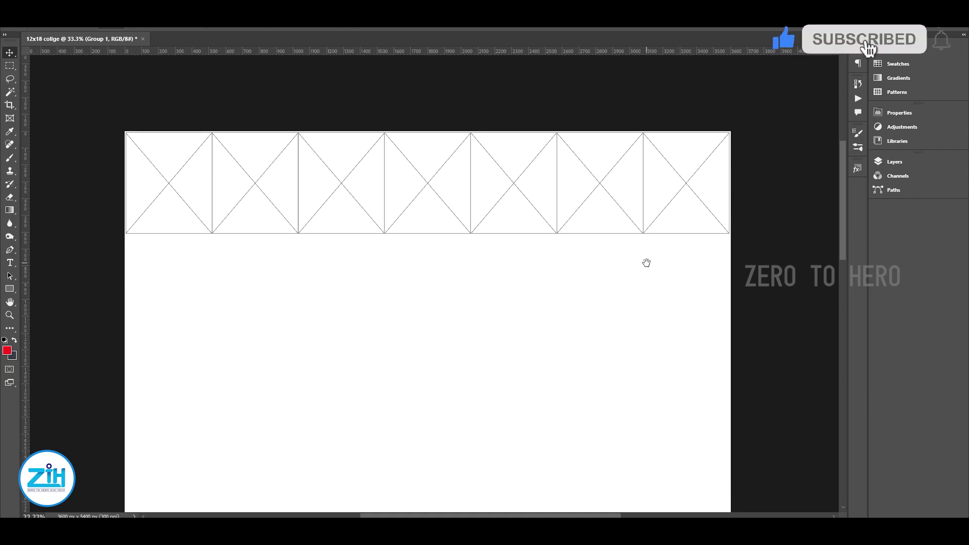
# - Multi-select the seven frame layers of the top row, up to Frame 1 copy 4
pyautogui.rightClick(173, 185)
pyautogui.rightClick(260, 185)
pyautogui.click(294, 198)
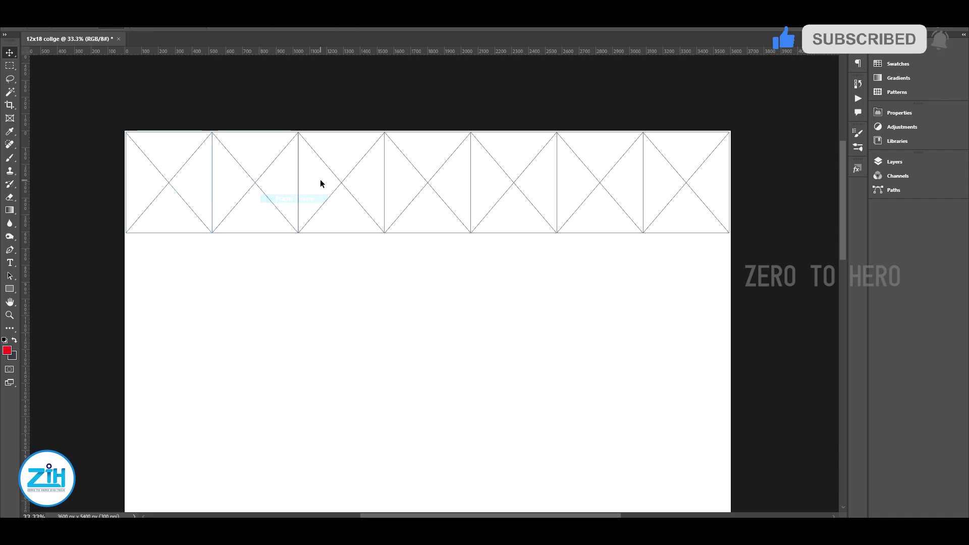
pyautogui.rightClick(321, 183)
pyautogui.click(355, 197)
pyautogui.rightClick(391, 177)
pyautogui.click(427, 191)
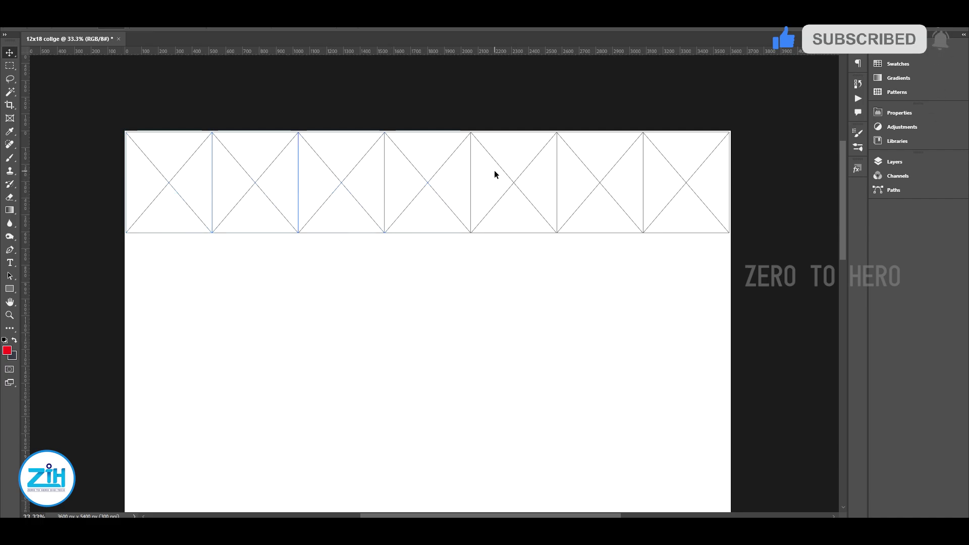
pyautogui.rightClick(495, 175)
pyautogui.click(511, 184)
pyautogui.rightClick(578, 178)
pyautogui.click(596, 192)
pyautogui.rightClick(675, 170)
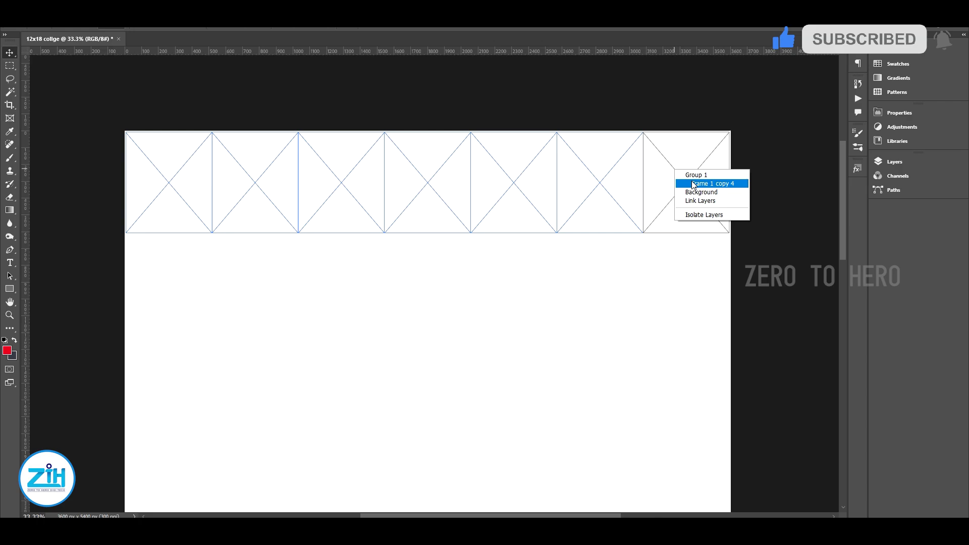
pyautogui.click(694, 185)
# - Alt-drag the row down into a second row, then select the frames across both rows
pyautogui.moveTo(373, 260)
pyautogui.mouseDown()
pyautogui.moveTo(362, 369)
pyautogui.moveTo(358, 342)
pyautogui.mouseUp()
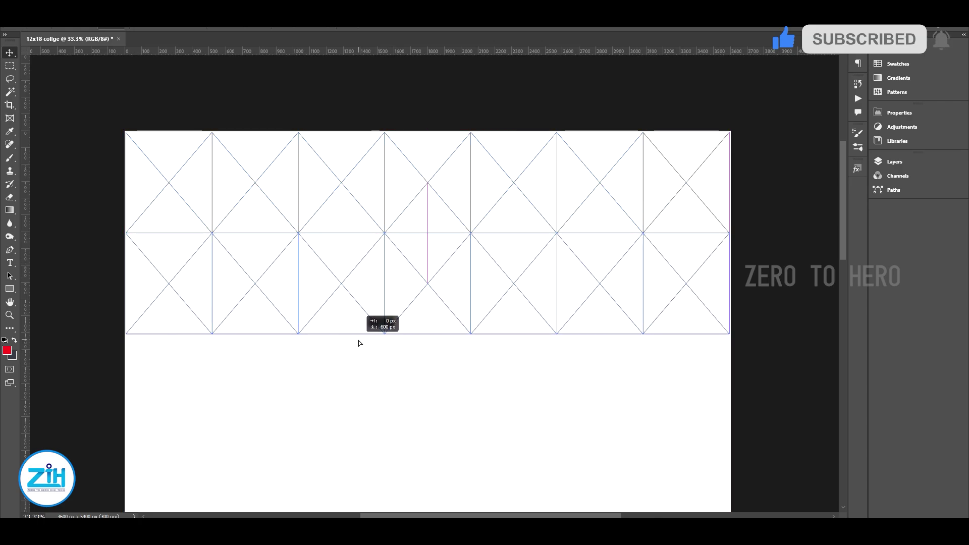
pyautogui.scroll(-3, 419, 331)
pyautogui.rightClick(160, 134)
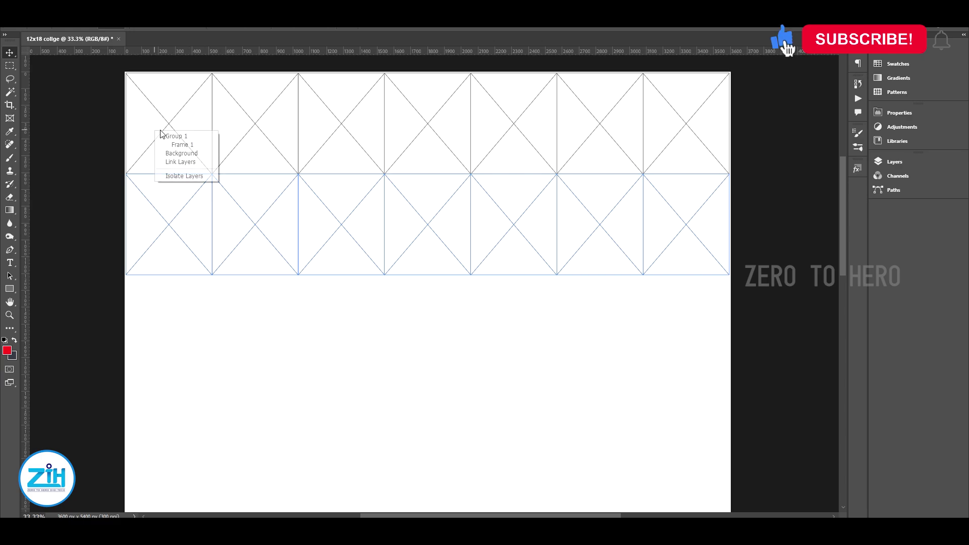
pyautogui.click(180, 145)
pyautogui.rightClick(232, 128)
pyautogui.click(259, 141)
pyautogui.rightClick(325, 131)
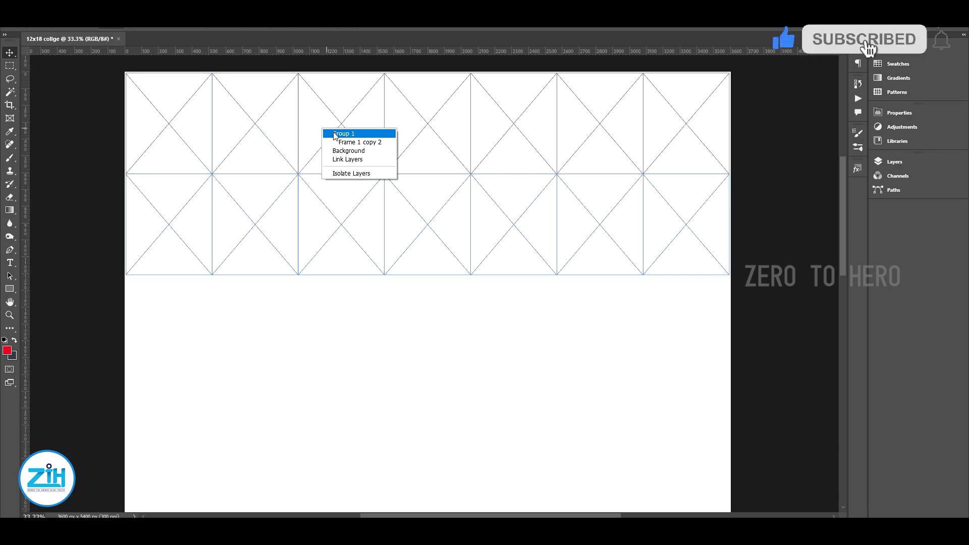
pyautogui.click(356, 142)
pyautogui.rightClick(432, 131)
pyautogui.click(459, 145)
pyautogui.rightClick(522, 127)
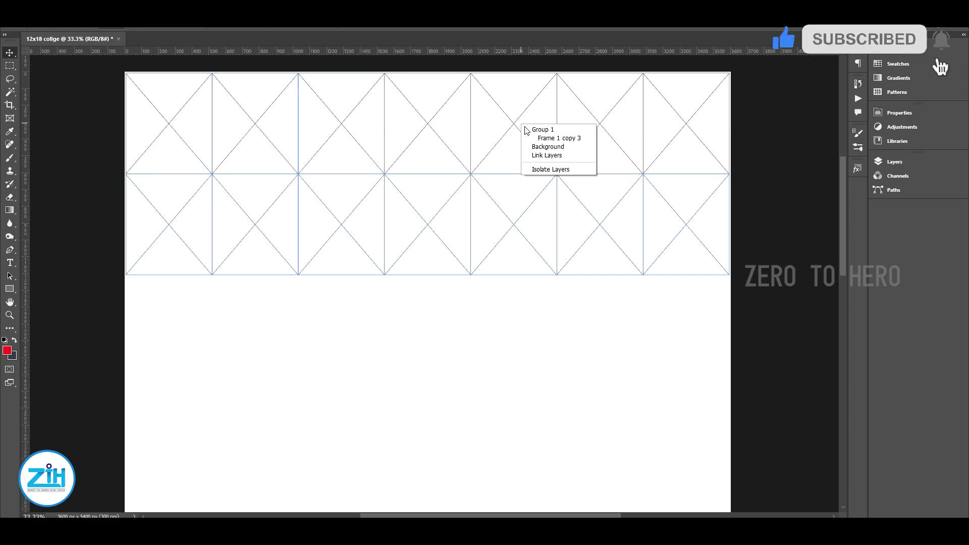
pyautogui.click(555, 137)
pyautogui.rightClick(598, 122)
pyautogui.click(620, 137)
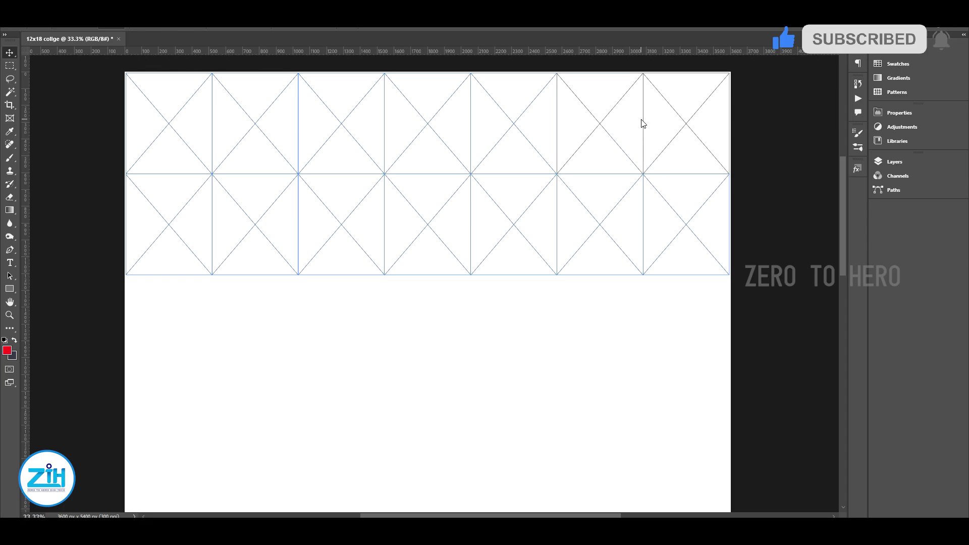
pyautogui.rightClick(642, 122)
pyautogui.rightClick(670, 113)
pyautogui.click(702, 126)
# - Copy both frame rows 1200 px lower, aligned, and select frames in the new rows
pyautogui.moveTo(231, 152); pyautogui.dragTo(231, 344)
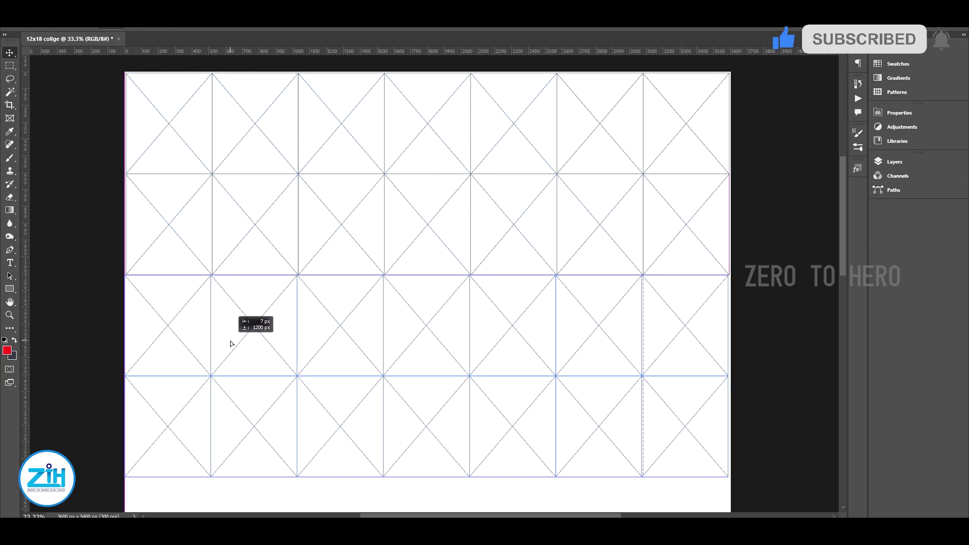
pyautogui.moveTo(231, 343); pyautogui.dragTo(232, 340)
pyautogui.scroll(-1, 389, 296)
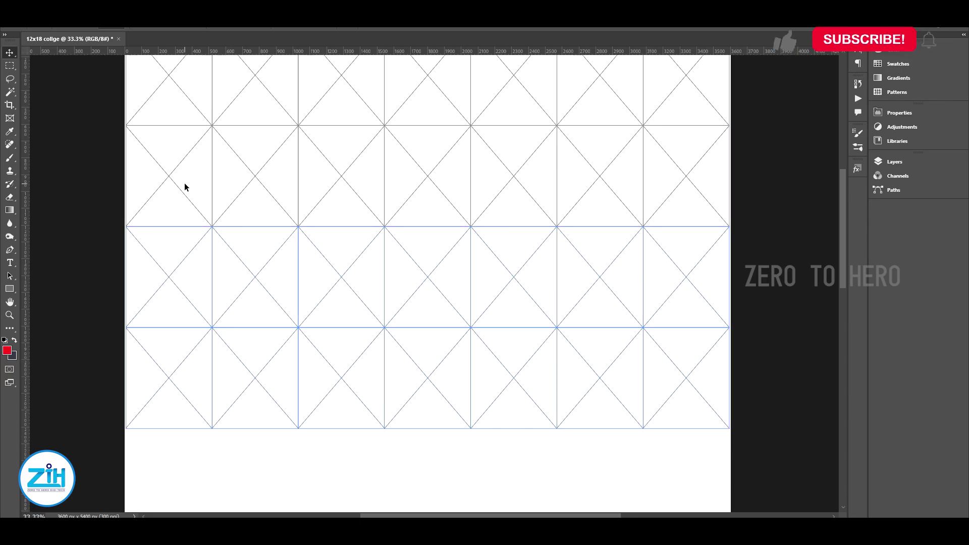
pyautogui.rightClick(260, 169)
pyautogui.rightClick(335, 175)
pyautogui.click(354, 185)
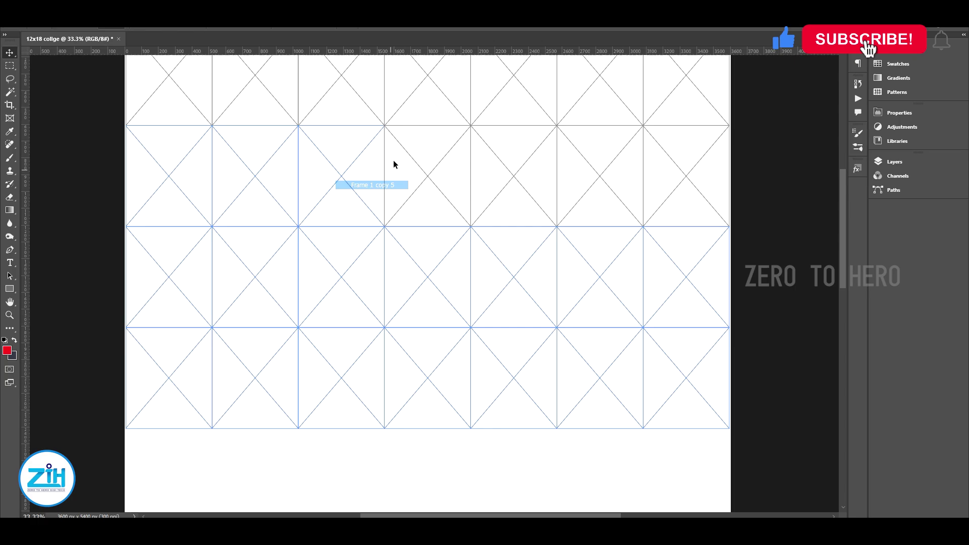
pyautogui.rightClick(400, 157)
pyautogui.click(429, 168)
pyautogui.rightClick(525, 173)
pyautogui.click(549, 185)
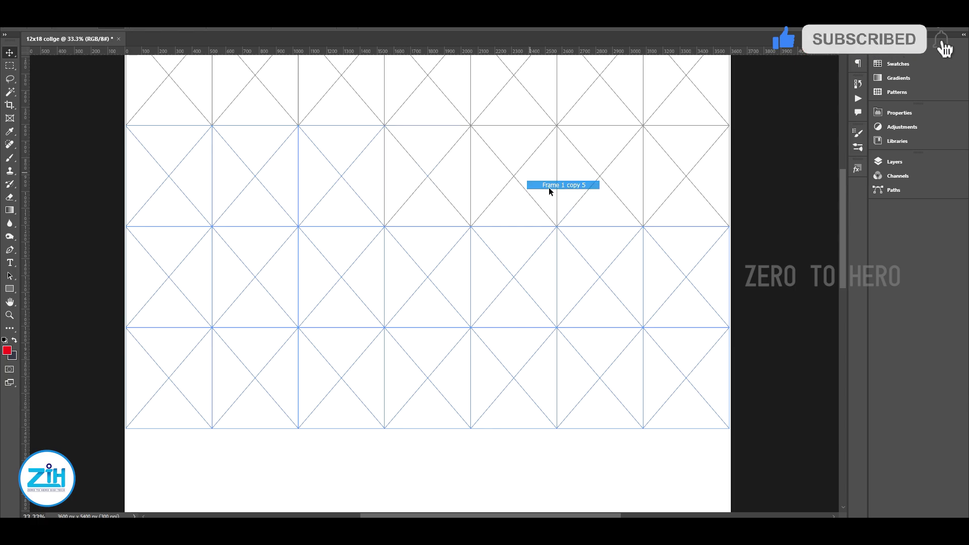
# - Add more frame layers from the upper rows to the selection
pyautogui.scroll(2, 580, 194)
pyautogui.rightClick(174, 143)
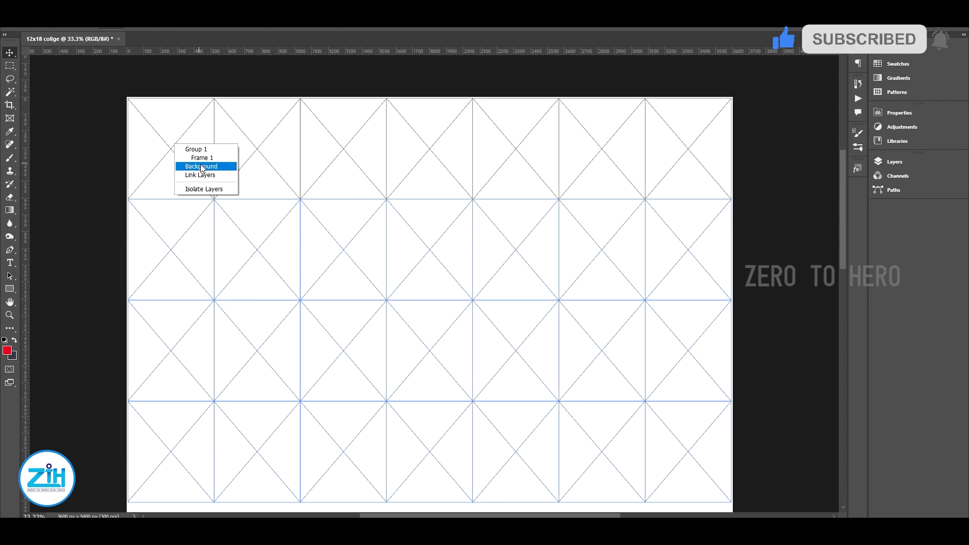
pyautogui.click(204, 166)
pyautogui.rightClick(591, 141)
pyautogui.click(618, 156)
pyautogui.scroll(-2, 505, 242)
pyautogui.scroll(-1, 505, 246)
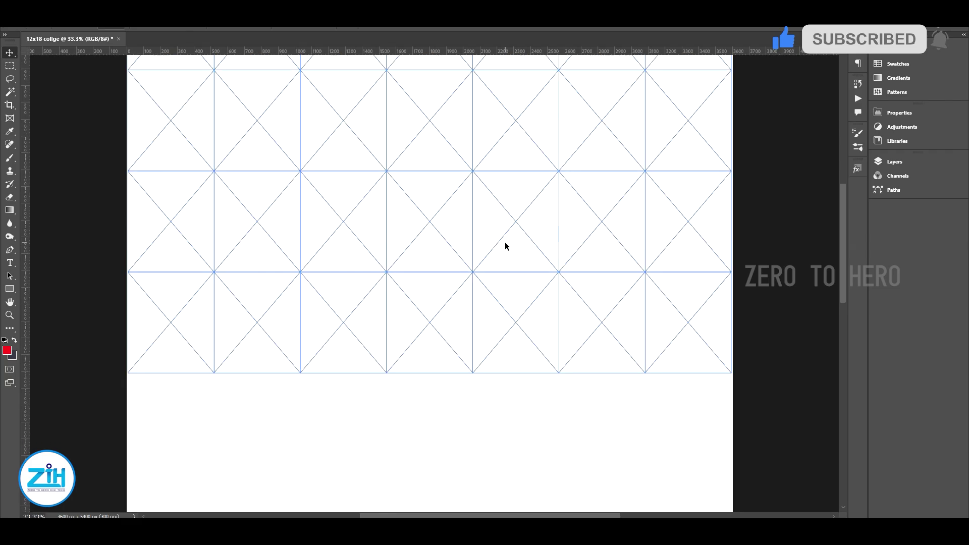
pyautogui.scroll(3, 205, 162)
pyautogui.moveTo(188, 105)
pyautogui.mouseDown()
pyautogui.moveTo(189, 297)
pyautogui.moveTo(379, 328)
pyautogui.mouseUp()
# - Duplicate the bottom frame row 600 px lower to fill the page bottom, then centre the page
pyautogui.scroll(-3, 379, 328)
pyautogui.rightClick(260, 263)
pyautogui.click(293, 277)
pyautogui.rightClick(376, 251)
pyautogui.rightClick(441, 252)
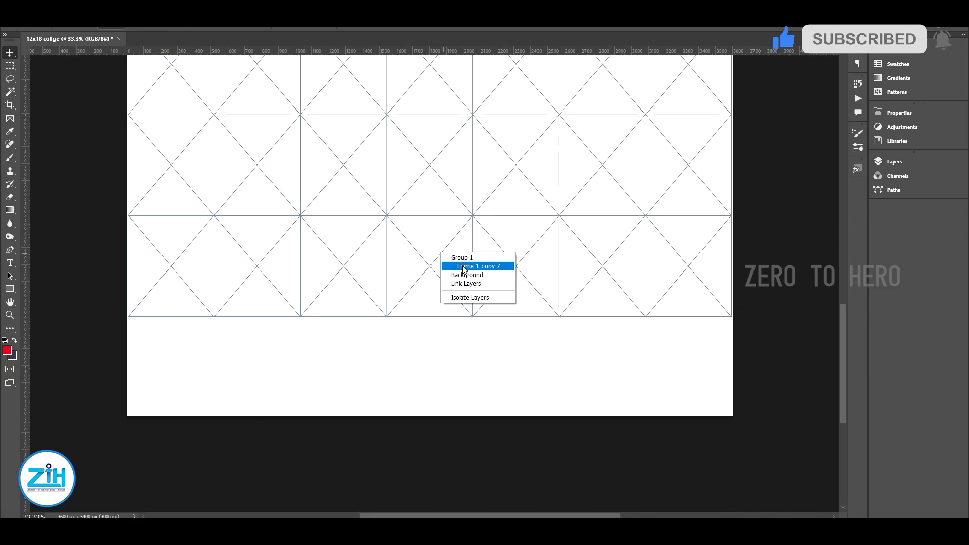
pyautogui.click(472, 264)
pyautogui.keyDown('alt'); pyautogui.moveTo(352, 274); pyautogui.dragTo(342, 362); pyautogui.keyUp('alt')
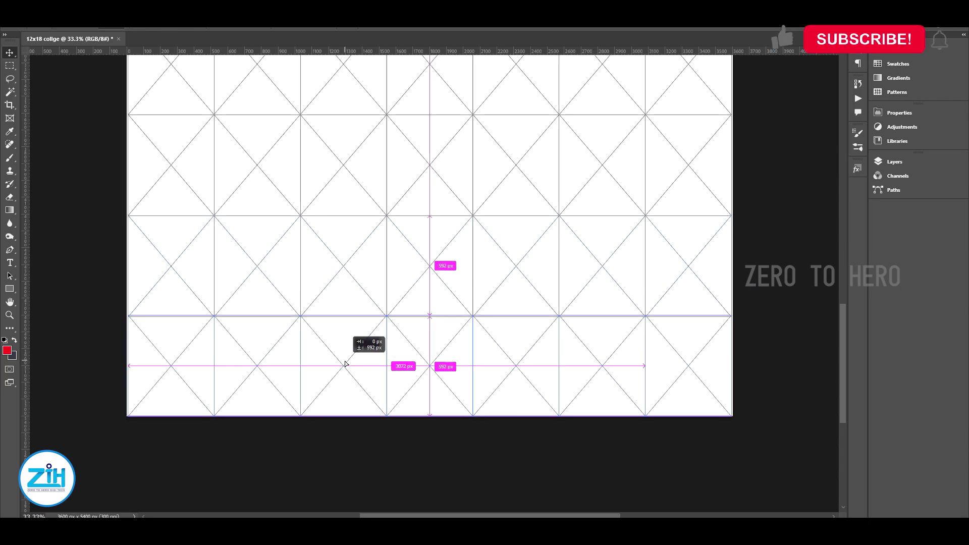
pyautogui.moveTo(342, 362); pyautogui.dragTo(337, 331)
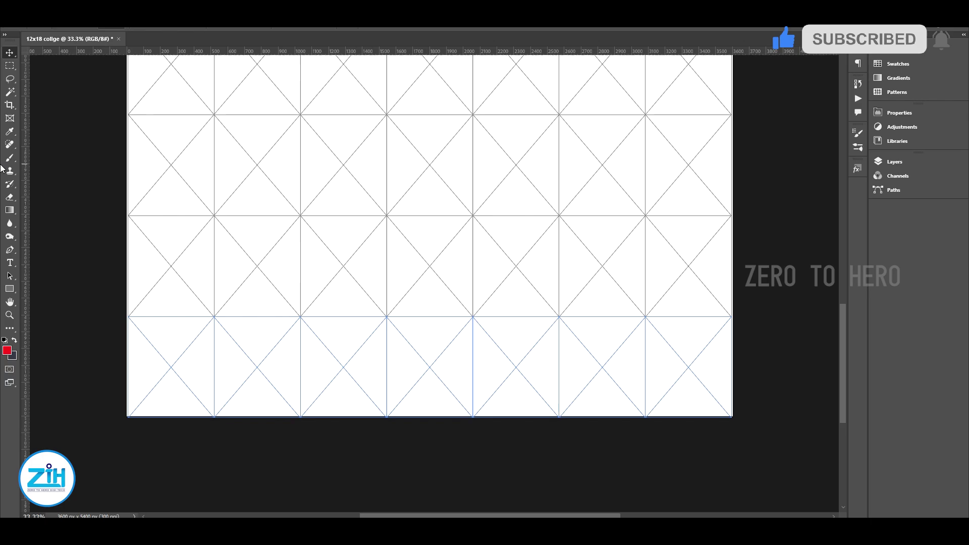
pyautogui.scroll(3, 402, 184)
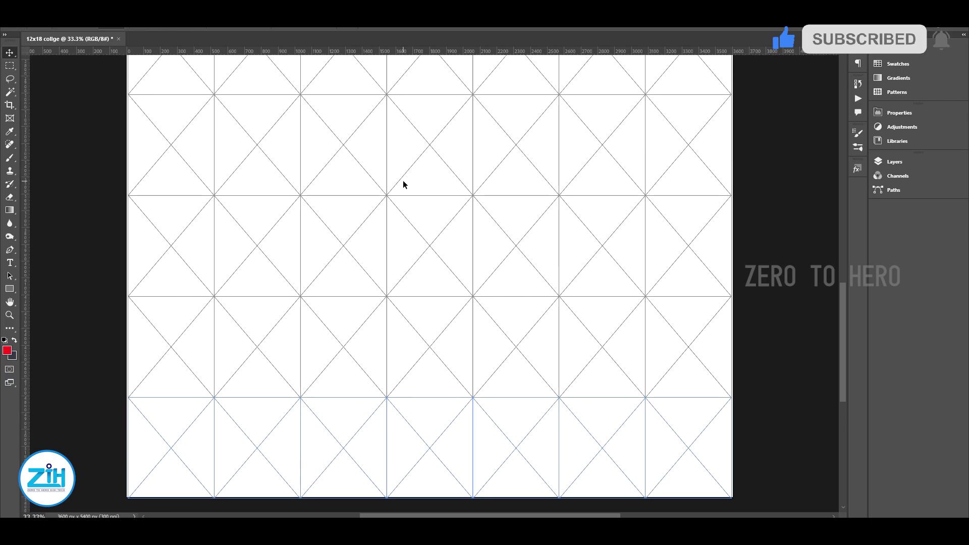
pyautogui.scroll(2, 403, 184)
pyautogui.scroll(1, 403, 185)
pyautogui.scroll(2, 402, 182)
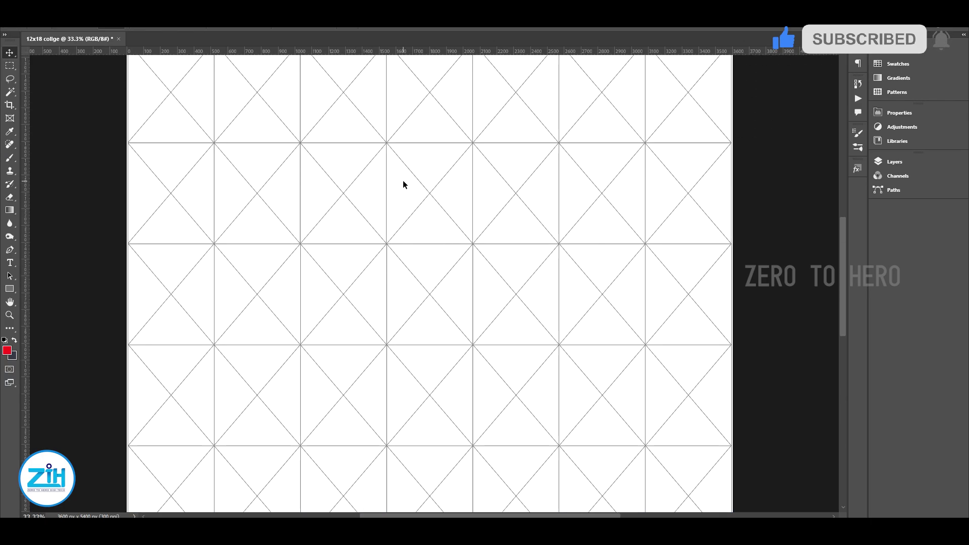
pyautogui.scroll(2, 402, 181)
pyautogui.scroll(2, 403, 182)
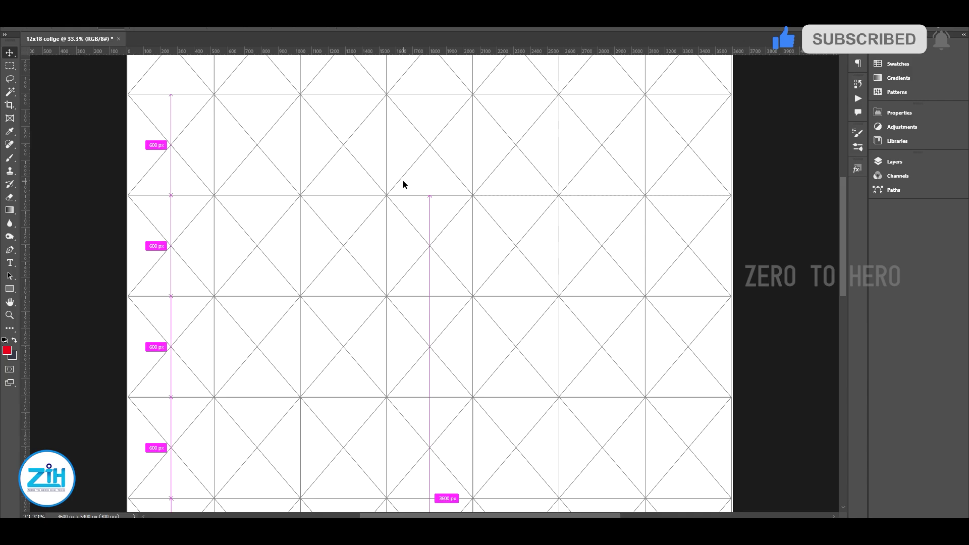
pyautogui.scroll(-1, 402, 184)
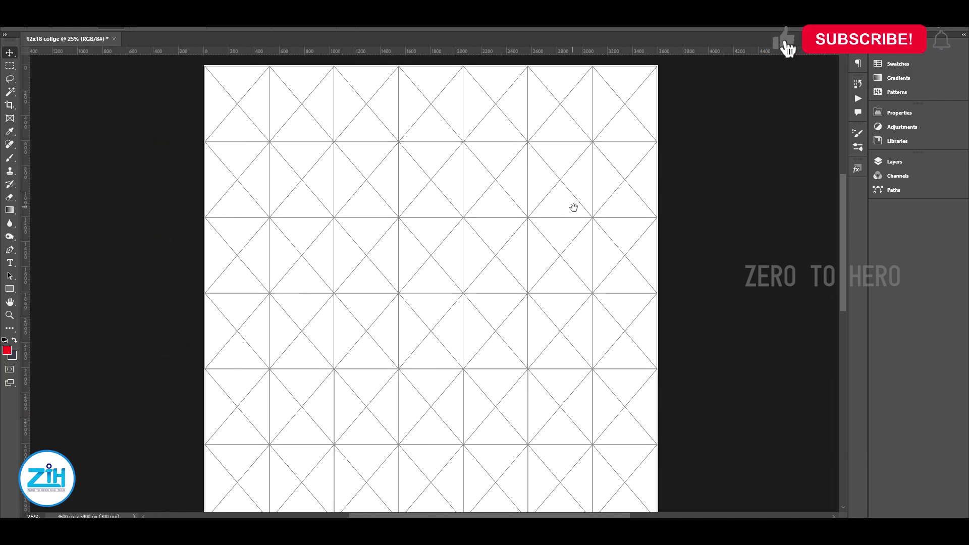
pyautogui.moveTo(574, 208); pyautogui.dragTo(562, 216)
pyautogui.moveTo(572, 279); pyautogui.dragTo(569, 261)
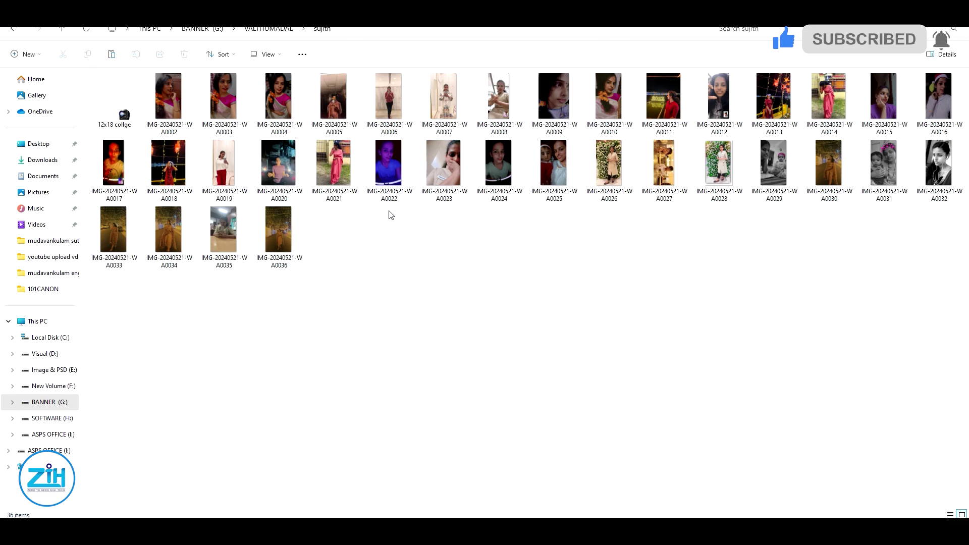
# - Preview the folder's photos, then drag IMG-20240521-WA0036 onto the Photoshop collage
pyautogui.doubleClick(167, 98)
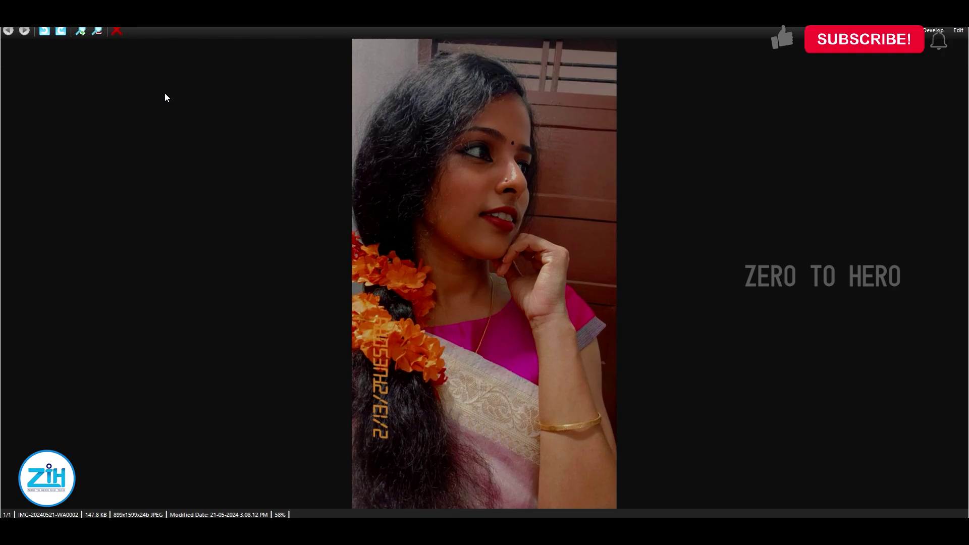
pyautogui.press('Right')
pyautogui.press('Right')
pyautogui.press('Right')
pyautogui.press('Right')
pyautogui.press('Right')
pyautogui.press('Right')
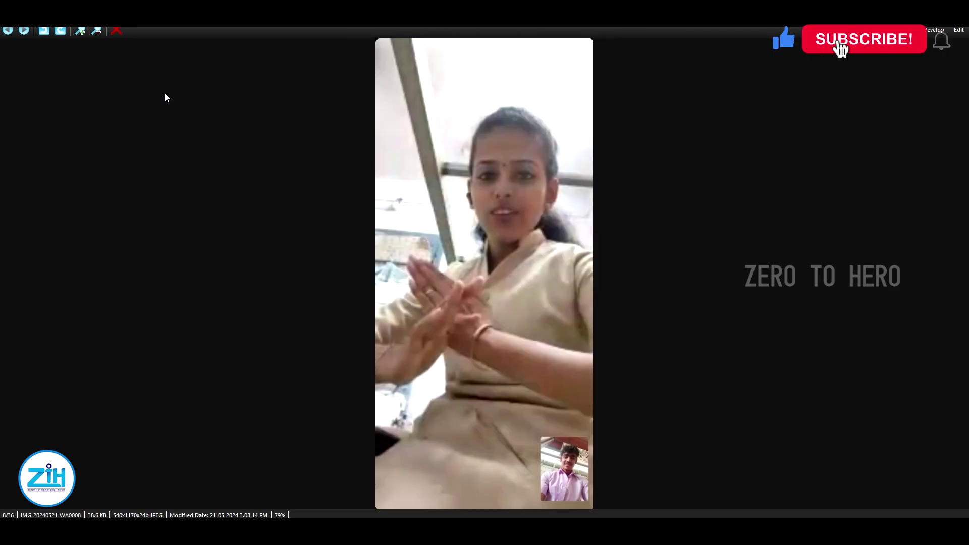
pyautogui.press('Right')
pyautogui.press('Right')
pyautogui.press('Right')
pyautogui.press('Right')
pyautogui.press('Right')
pyautogui.press('Right')
pyautogui.press('Right')
pyautogui.press('Right')
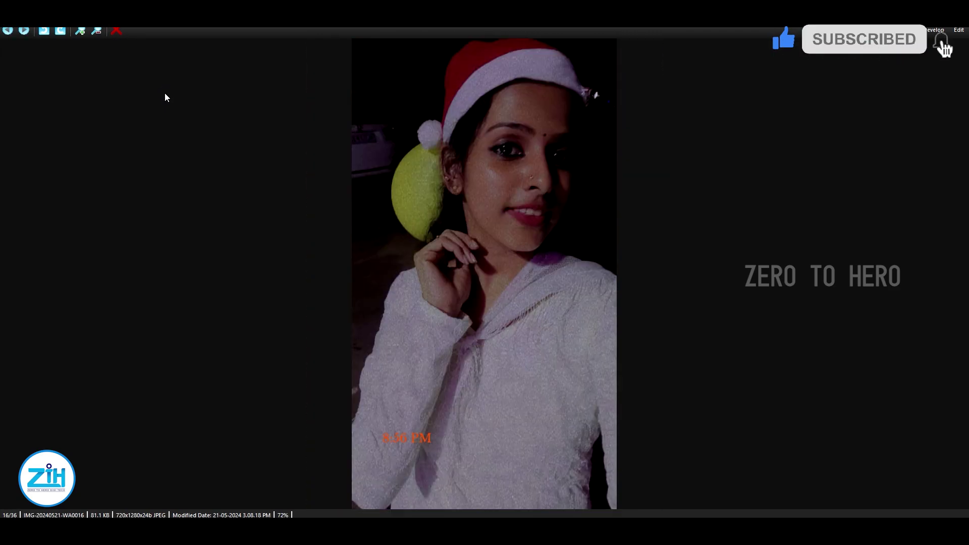
pyautogui.press('Right')
pyautogui.press('Right')
pyautogui.press('Right')
pyautogui.press('Right')
pyautogui.press('Right')
pyautogui.press('Right')
pyautogui.press('Right')
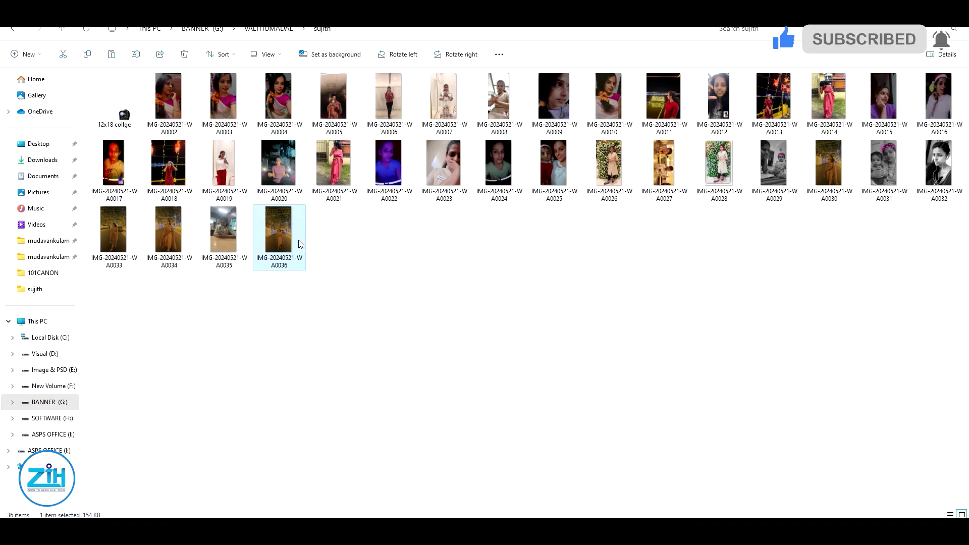
pyautogui.moveTo(279, 229); pyautogui.dragTo(639, 495)
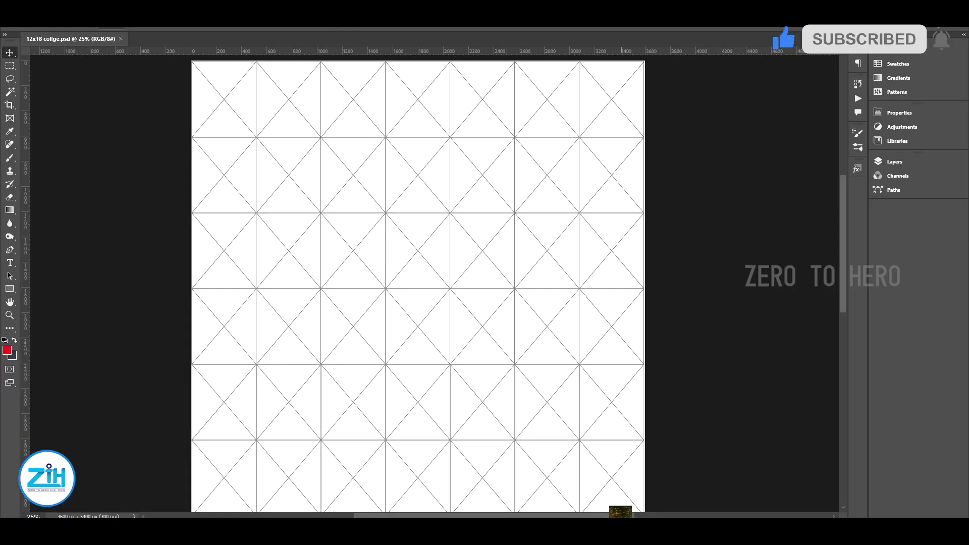
# - Place a photo on the collage and scale and nudge it to cover its top-row frame
pyautogui.moveTo(622, 513); pyautogui.dragTo(235, 108)
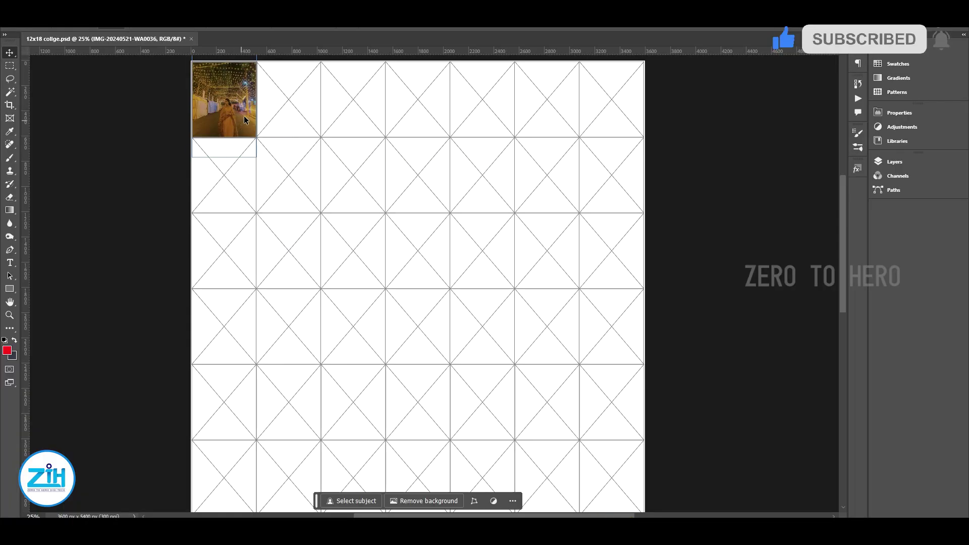
pyautogui.hotkey('ctrl', 't')
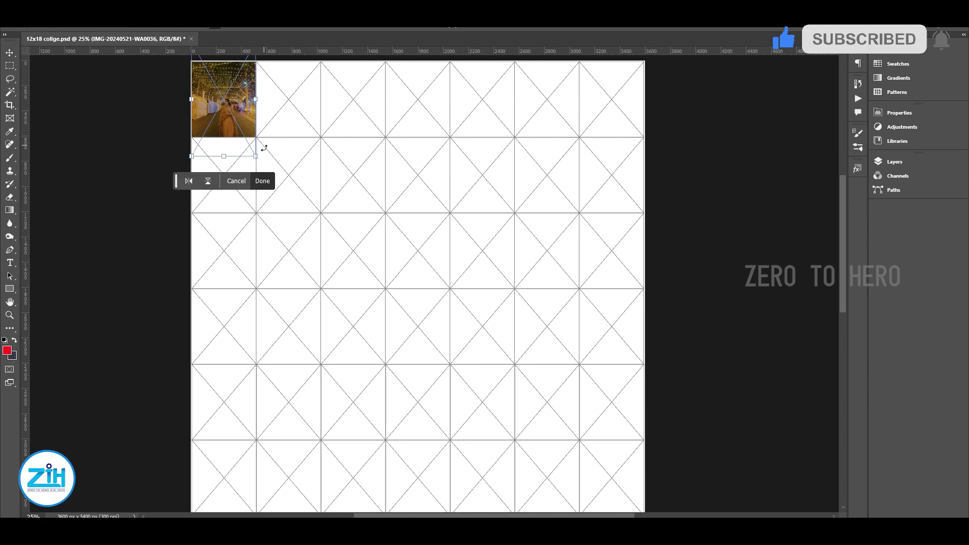
pyautogui.moveTo(256, 156); pyautogui.dragTo(272, 187)
pyautogui.moveTo(218, 91); pyautogui.dragTo(217, 76)
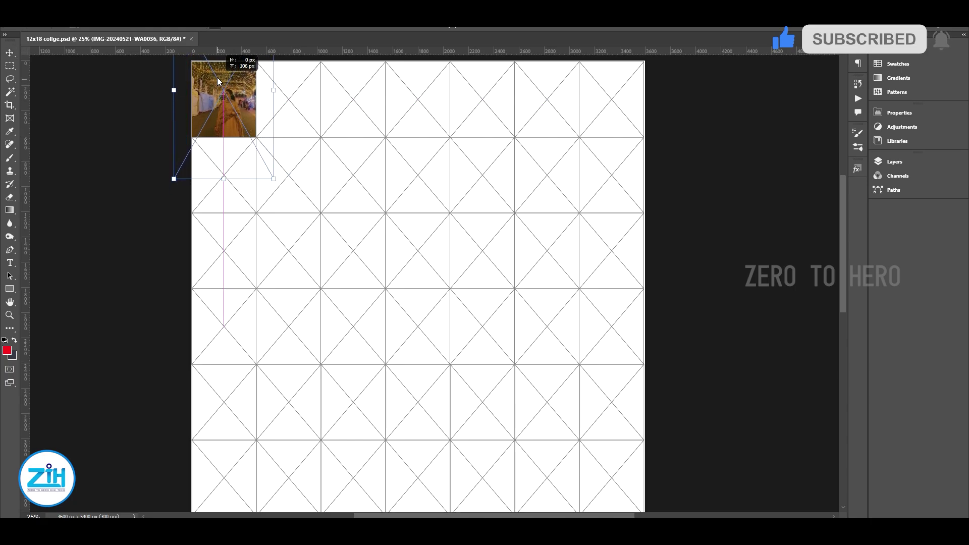
pyautogui.press('Return')
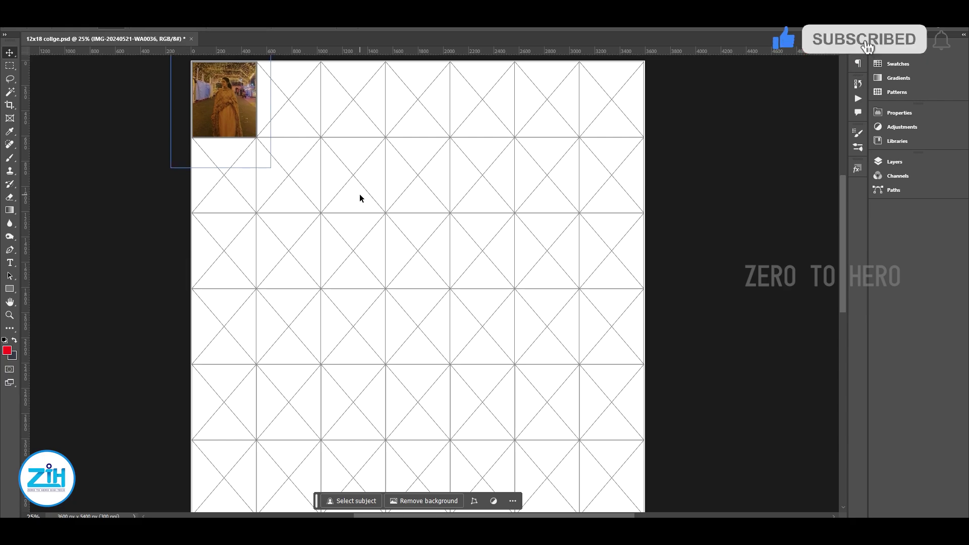
pyautogui.press('Left')
pyautogui.press('Up')
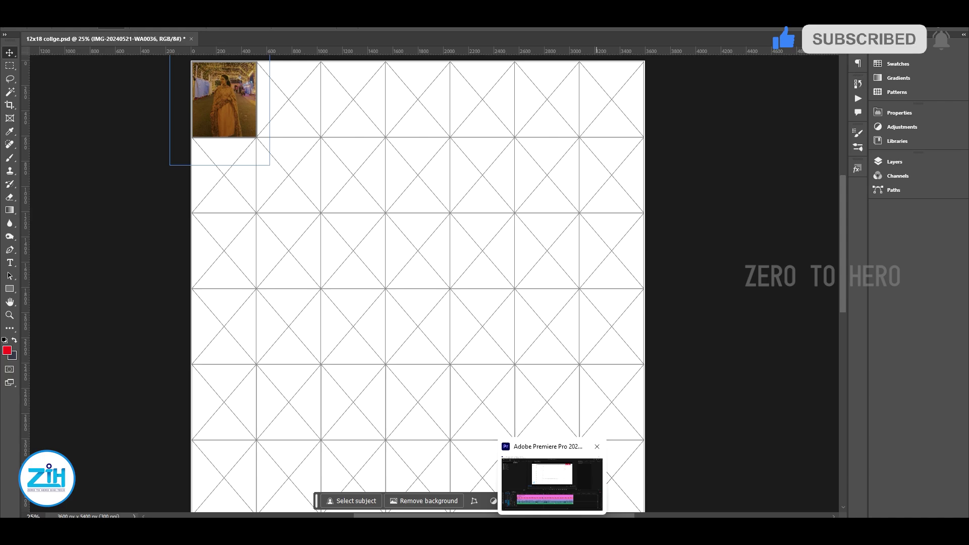
# - Drag the next photo from the folder into the third top-row frame
pyautogui.click(624, 489)
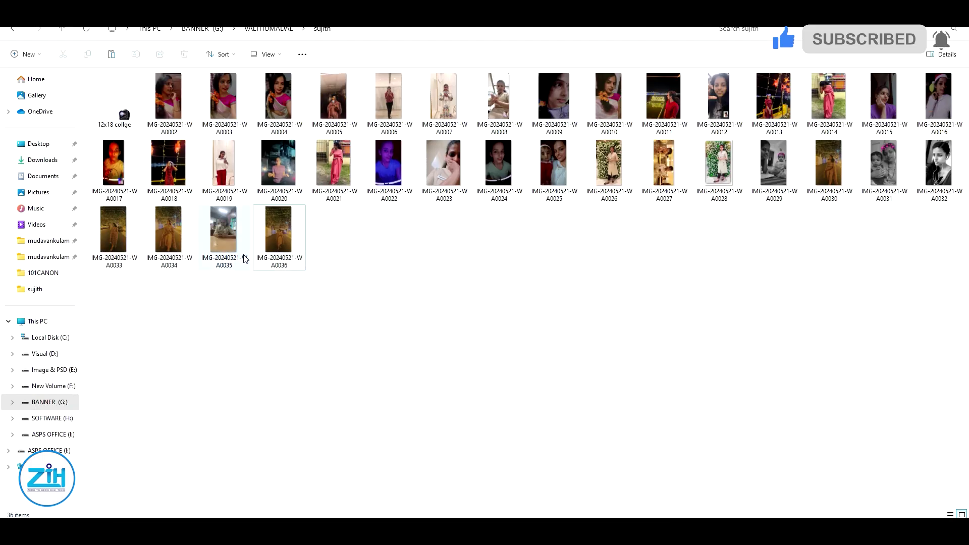
pyautogui.moveTo(218, 237); pyautogui.dragTo(572, 440)
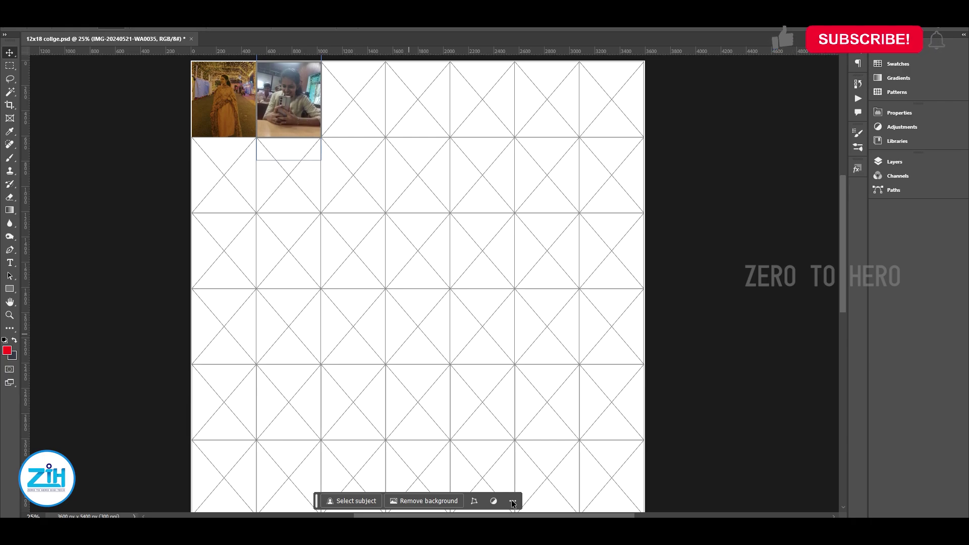
pyautogui.click(615, 492)
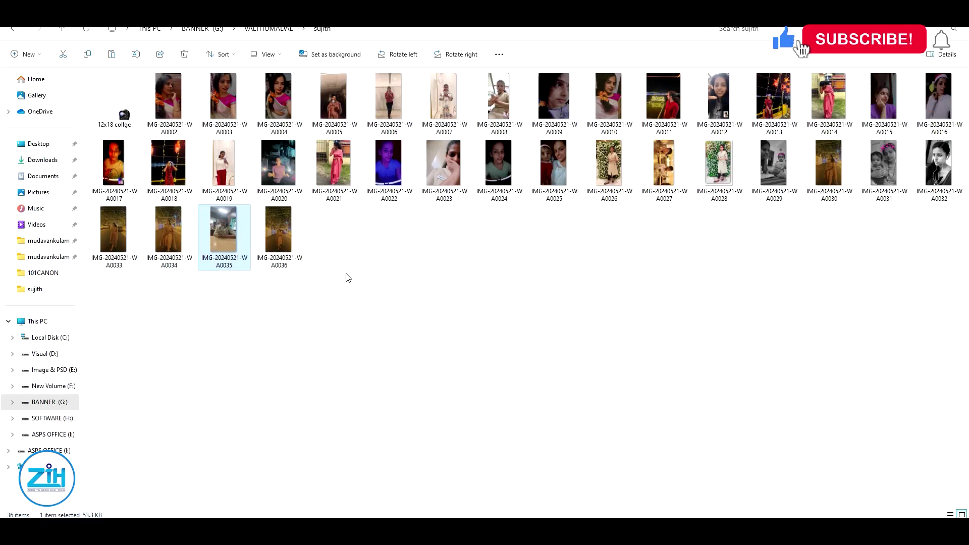
pyautogui.moveTo(224, 232); pyautogui.dragTo(360, 106)
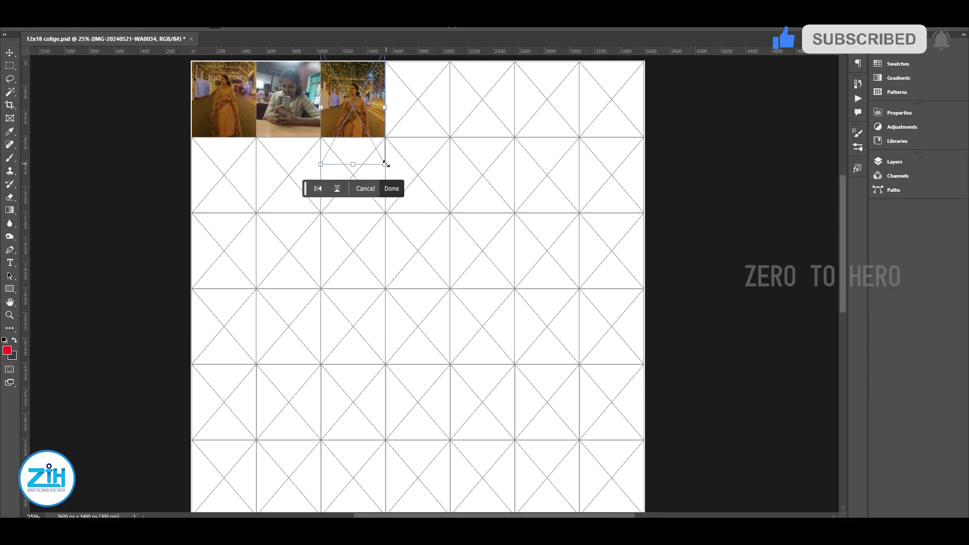
# - Enlarge and commit the third photo, then drop A0033 into the fourth top-row frame
pyautogui.moveTo(385, 164); pyautogui.dragTo(401, 183)
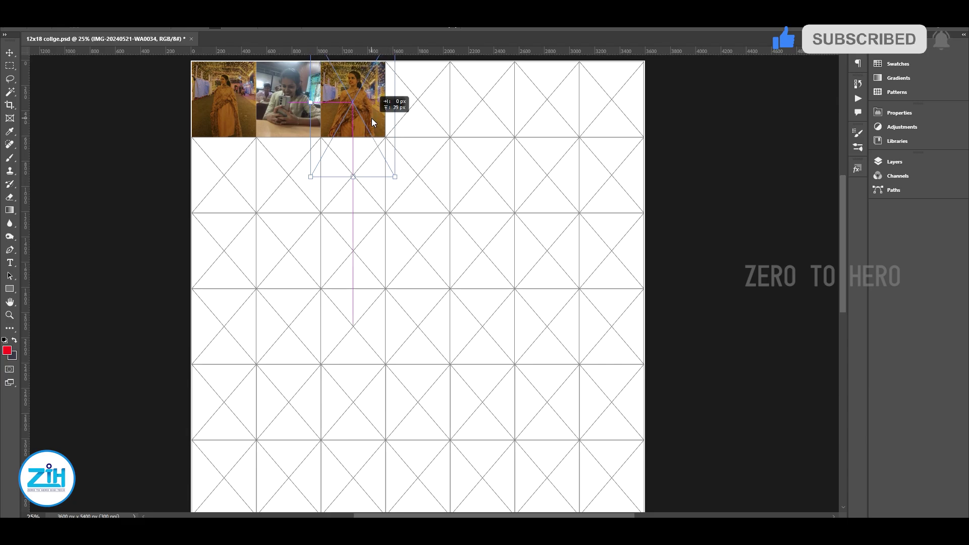
pyautogui.press('Return')
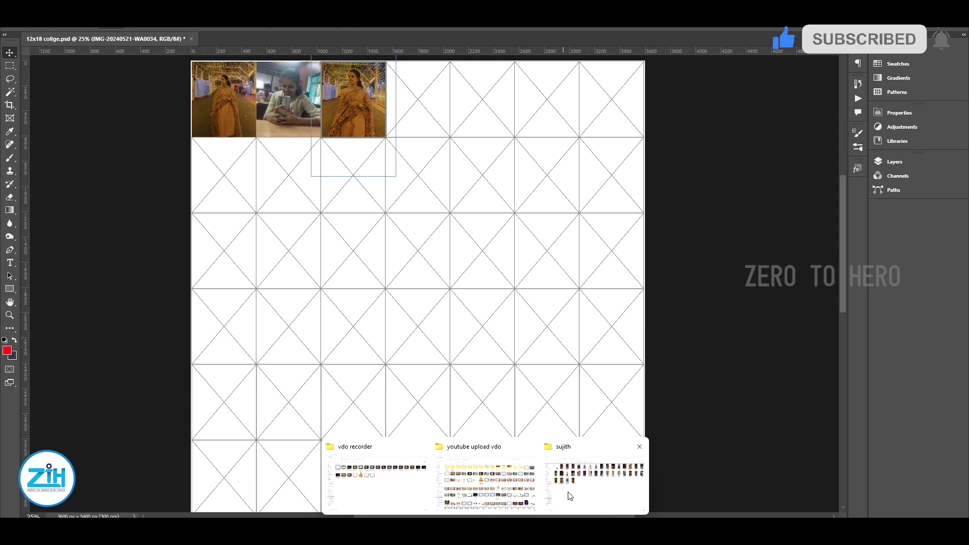
pyautogui.click(570, 496)
pyautogui.moveTo(121, 237); pyautogui.dragTo(806, 437)
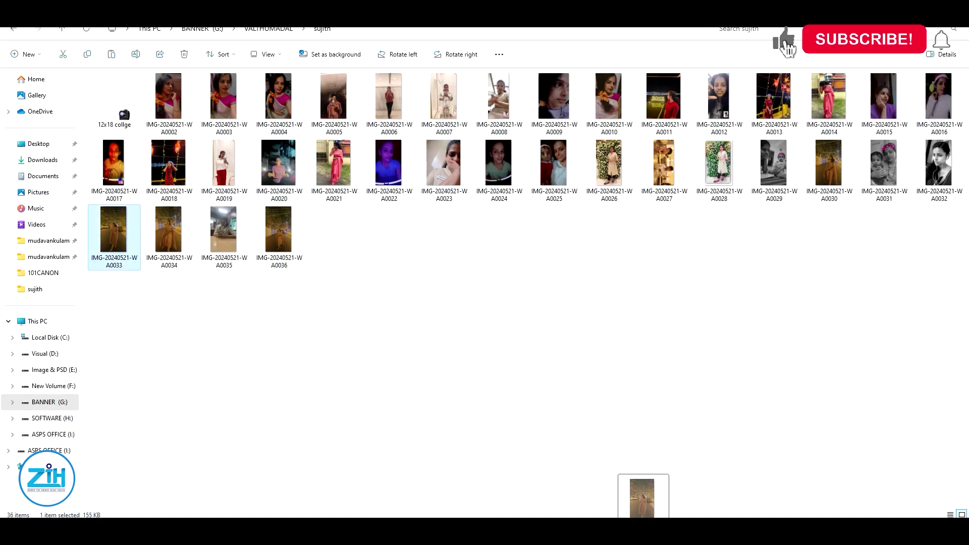
pyautogui.moveTo(644, 516); pyautogui.dragTo(417, 146)
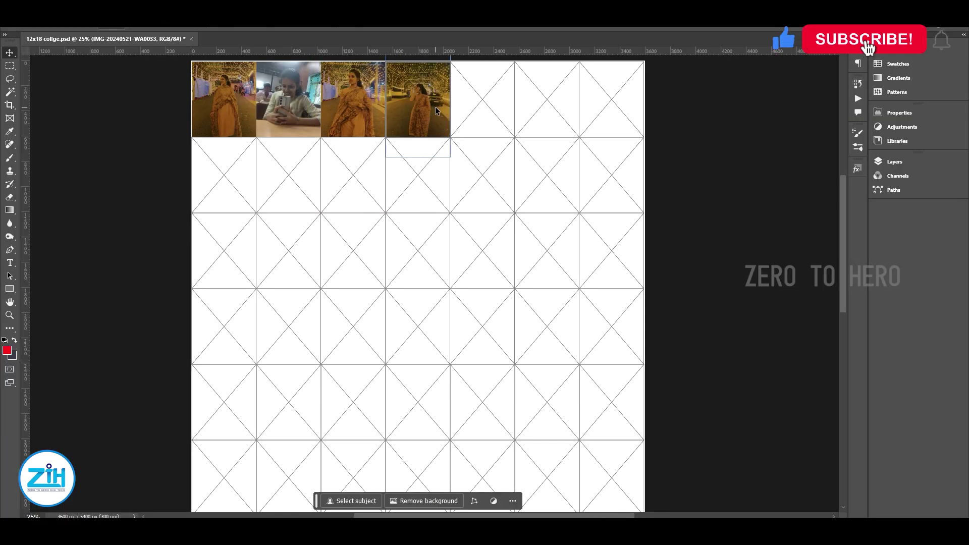
pyautogui.moveTo(431, 108); pyautogui.dragTo(435, 107)
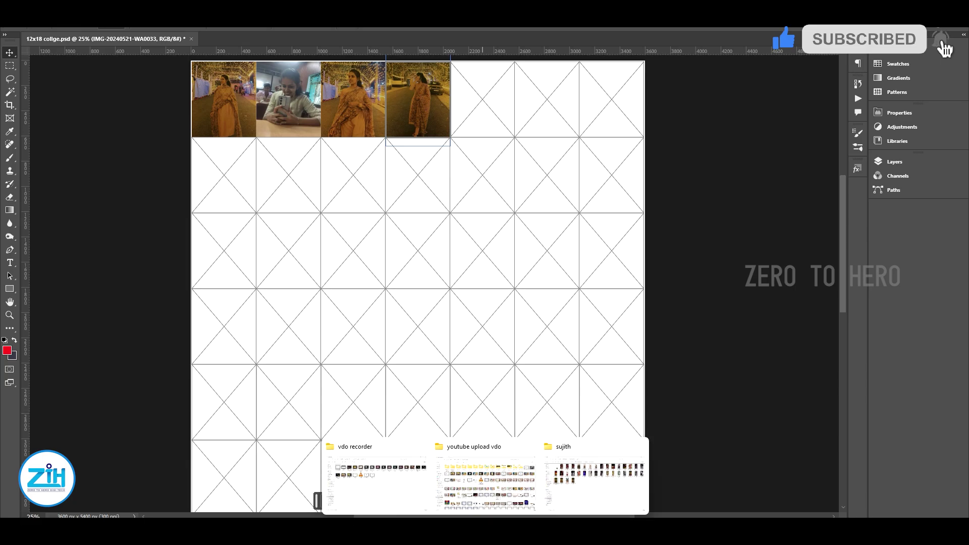
# - Place photo A0032 into the fifth top-row frame and confirm its placement
pyautogui.click(576, 484)
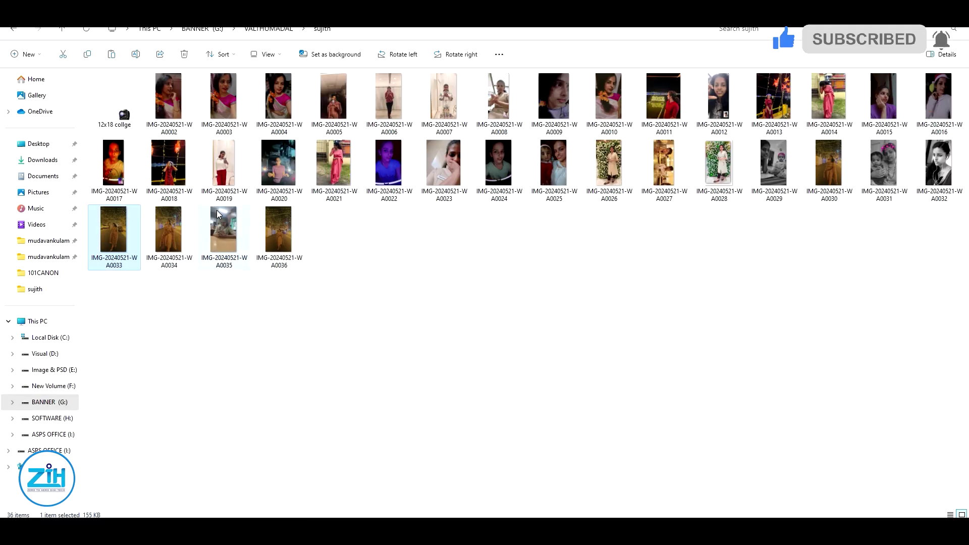
pyautogui.click(935, 183)
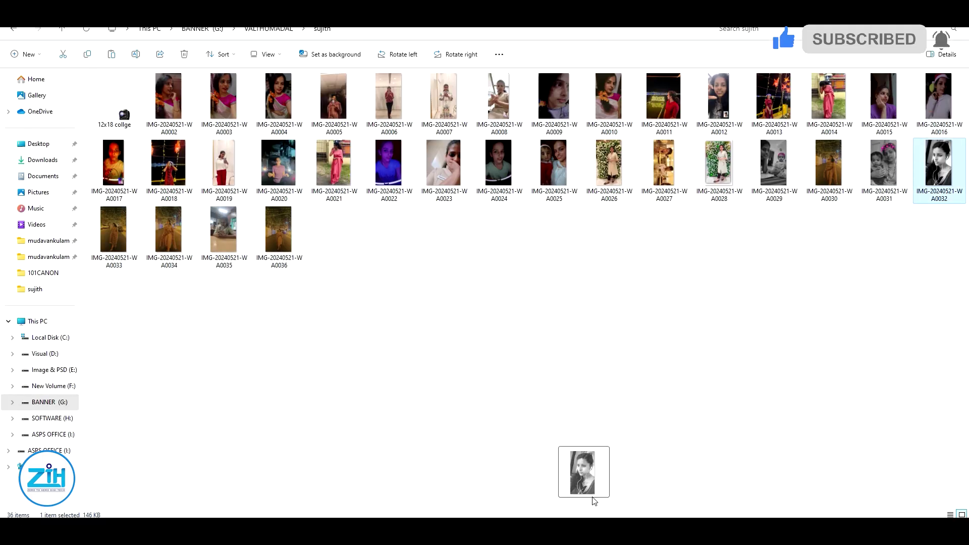
pyautogui.moveTo(694, 511); pyautogui.dragTo(413, 491)
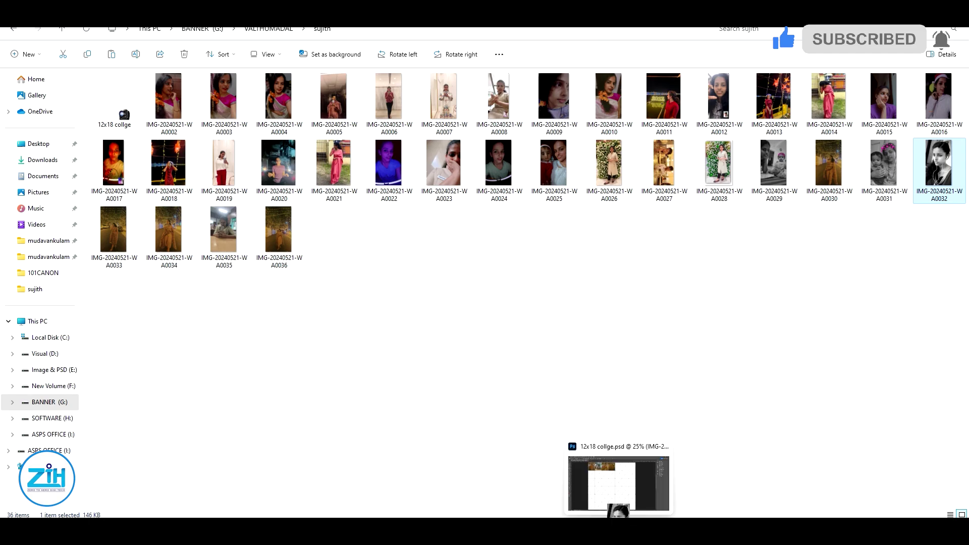
pyautogui.moveTo(629, 515); pyautogui.dragTo(496, 270)
pyautogui.moveTo(483, 117); pyautogui.dragTo(488, 103)
pyautogui.hotkey('ctrl', 't')
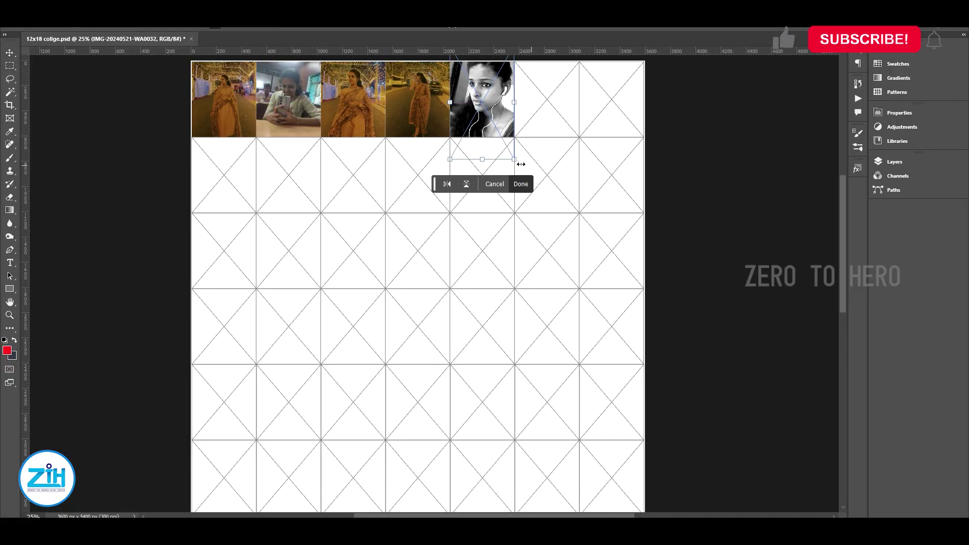
pyautogui.press('Return')
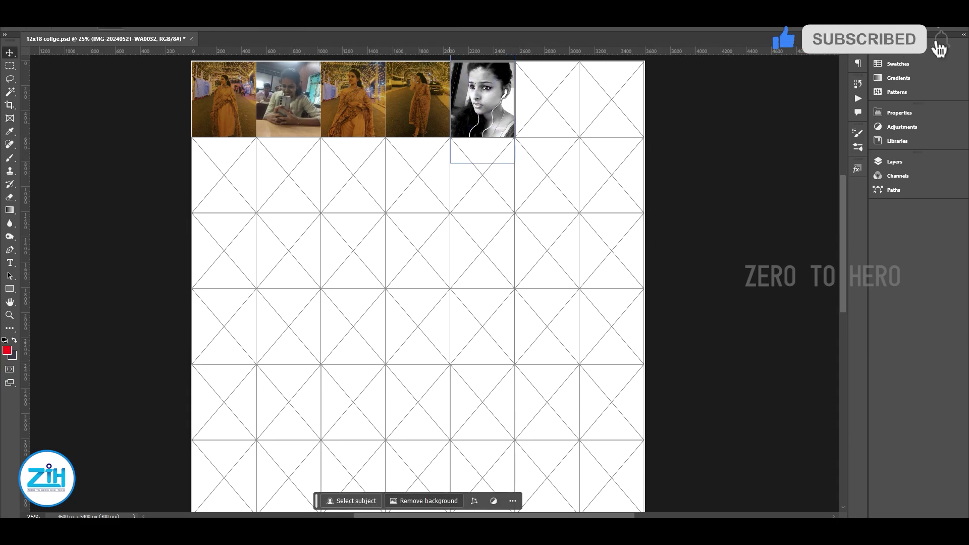
# - Fill the sixth and seventh top-row frames with photos A0031 and A0030
pyautogui.click(595, 482)
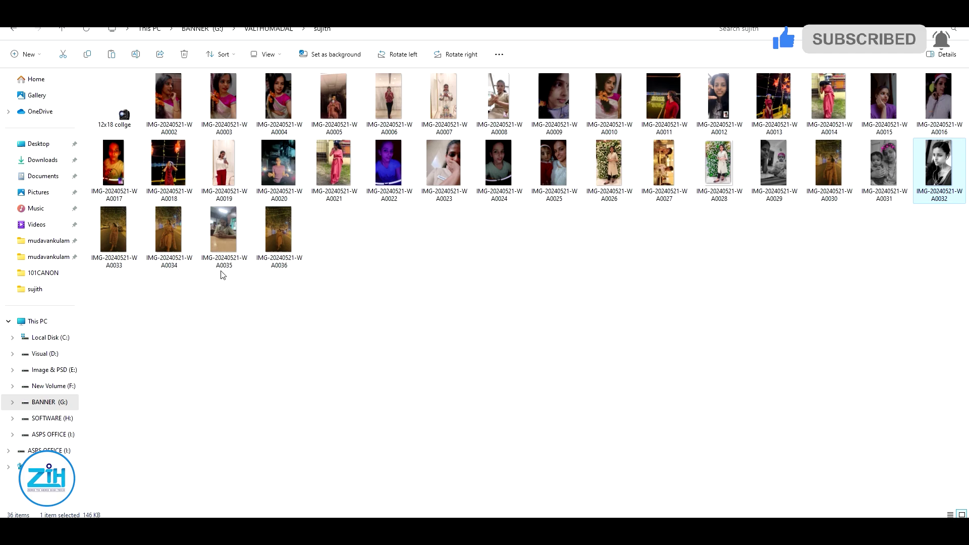
pyautogui.click(892, 165)
pyautogui.moveTo(676, 509)
pyautogui.mouseDown()
pyautogui.moveTo(685, 530)
pyautogui.moveTo(552, 109)
pyautogui.mouseUp()
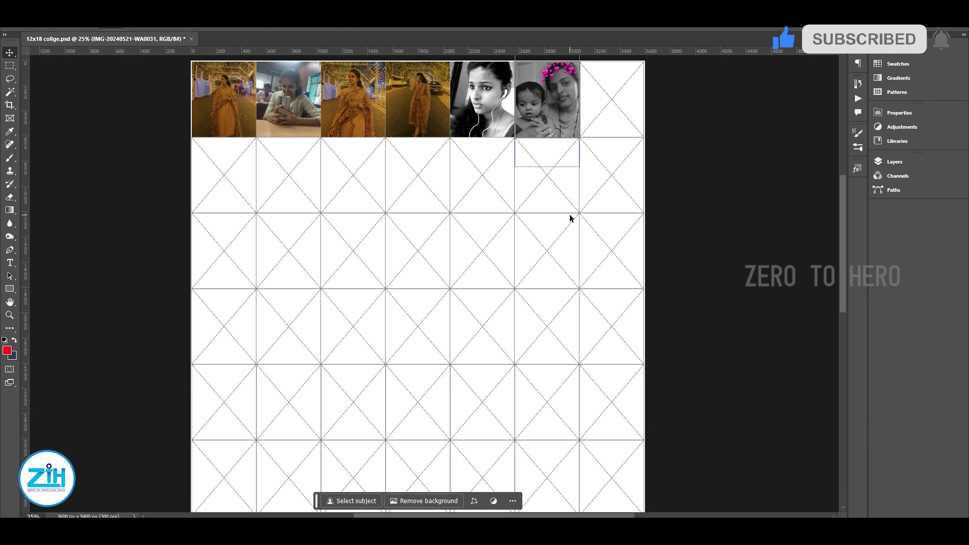
pyautogui.click(602, 482)
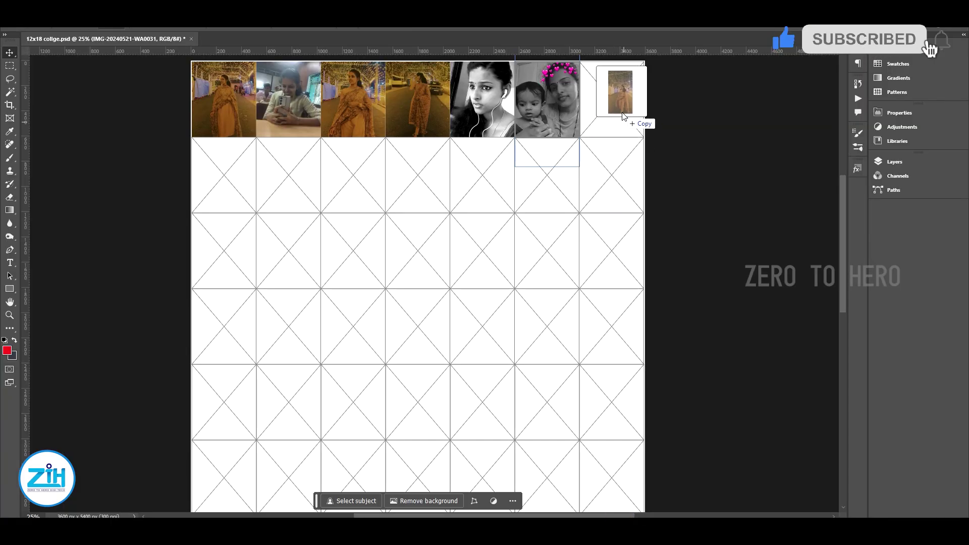
pyautogui.moveTo(620, 457); pyautogui.dragTo(623, 116)
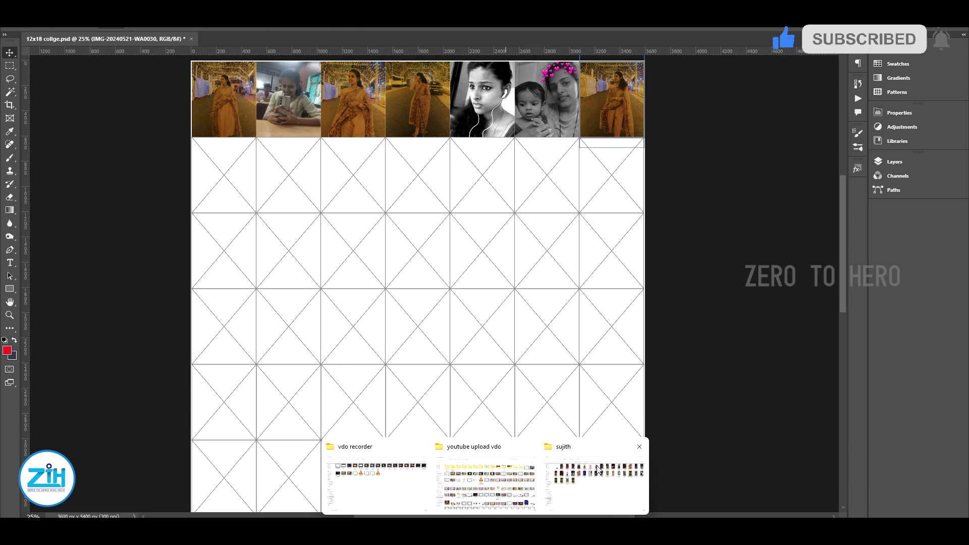
# - Fill row two's first four frames with photos A0029, A0028 and the next two
pyautogui.click(597, 470)
pyautogui.moveTo(772, 150)
pyautogui.mouseDown()
pyautogui.moveTo(639, 434)
pyautogui.moveTo(619, 507)
pyautogui.mouseUp()
pyautogui.moveTo(250, 205); pyautogui.dragTo(237, 203)
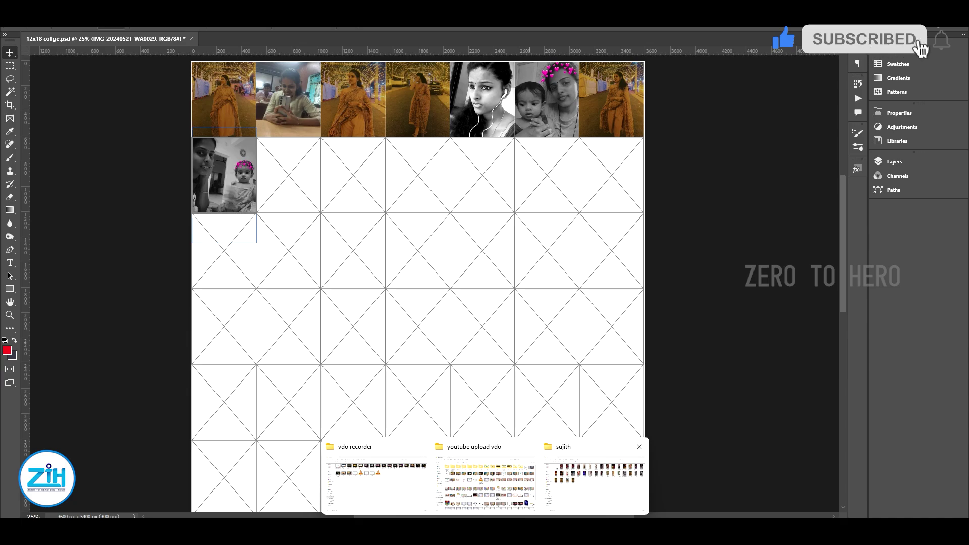
pyautogui.click(585, 489)
pyautogui.moveTo(738, 175)
pyautogui.mouseDown()
pyautogui.moveTo(633, 512)
pyautogui.moveTo(286, 203)
pyautogui.moveTo(295, 193)
pyautogui.mouseUp()
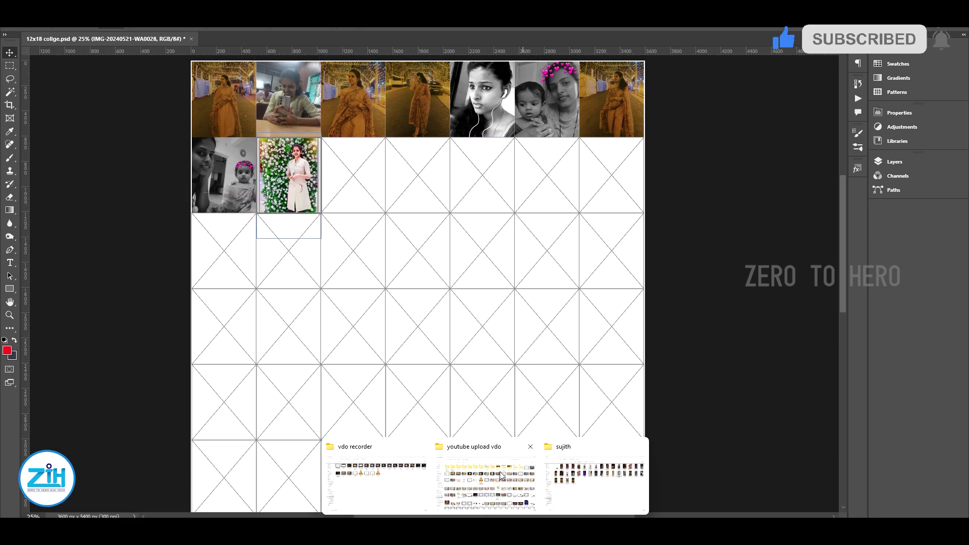
pyautogui.click(546, 479)
pyautogui.moveTo(671, 251); pyautogui.dragTo(353, 175)
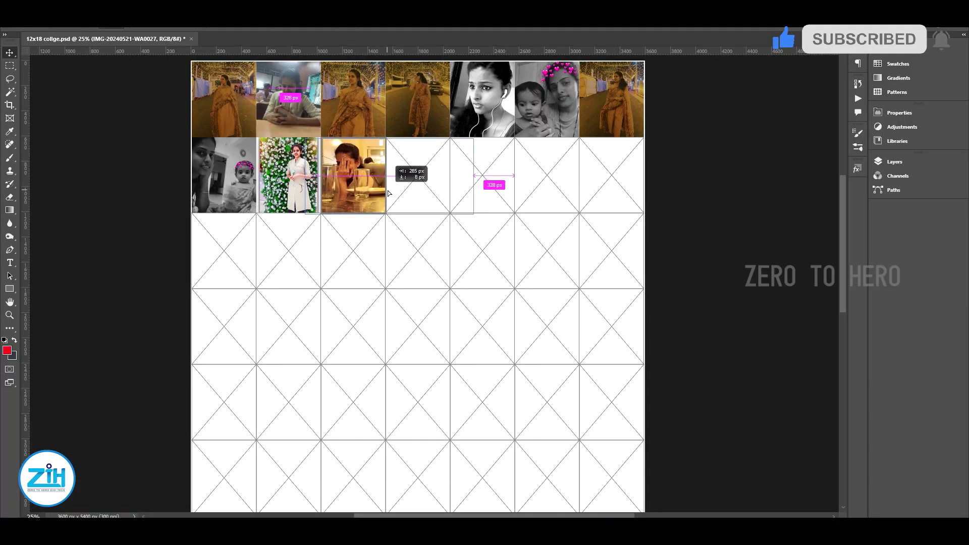
pyautogui.click(584, 477)
pyautogui.moveTo(608, 151); pyautogui.dragTo(432, 191)
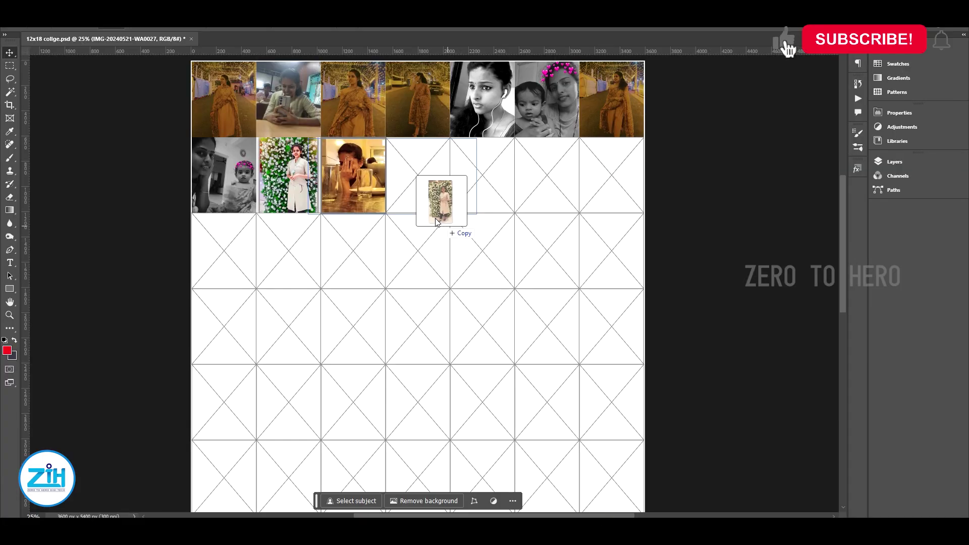
# - Fill row two's fifth to seventh frames, then put the purple photo in row three's first frame
pyautogui.click(584, 477)
pyautogui.moveTo(609, 167); pyautogui.dragTo(492, 174)
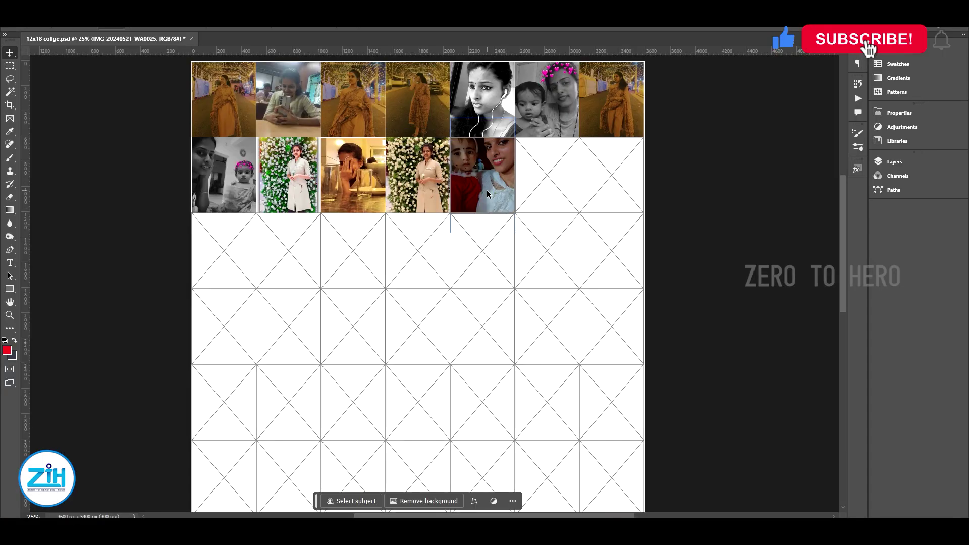
pyautogui.click(583, 477)
pyautogui.moveTo(554, 162); pyautogui.dragTo(544, 180)
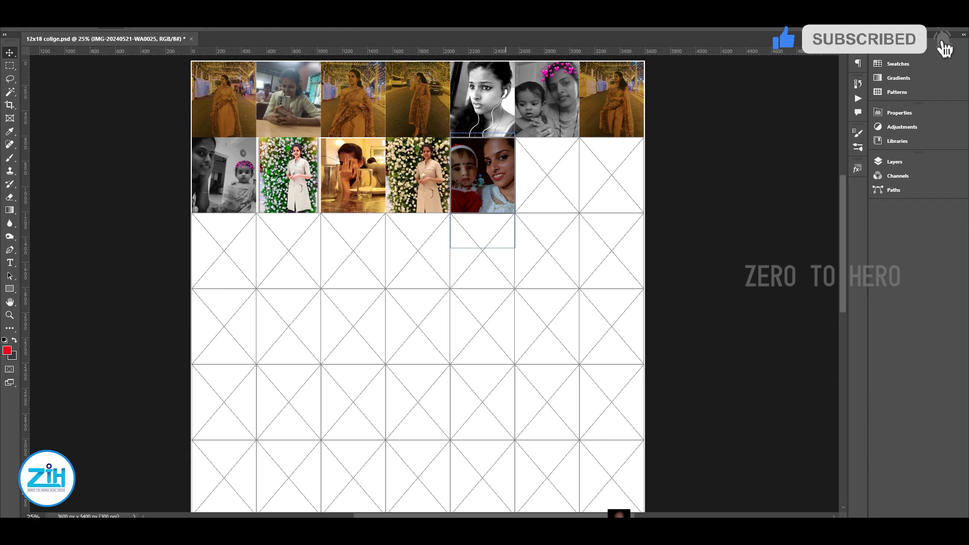
pyautogui.click(584, 477)
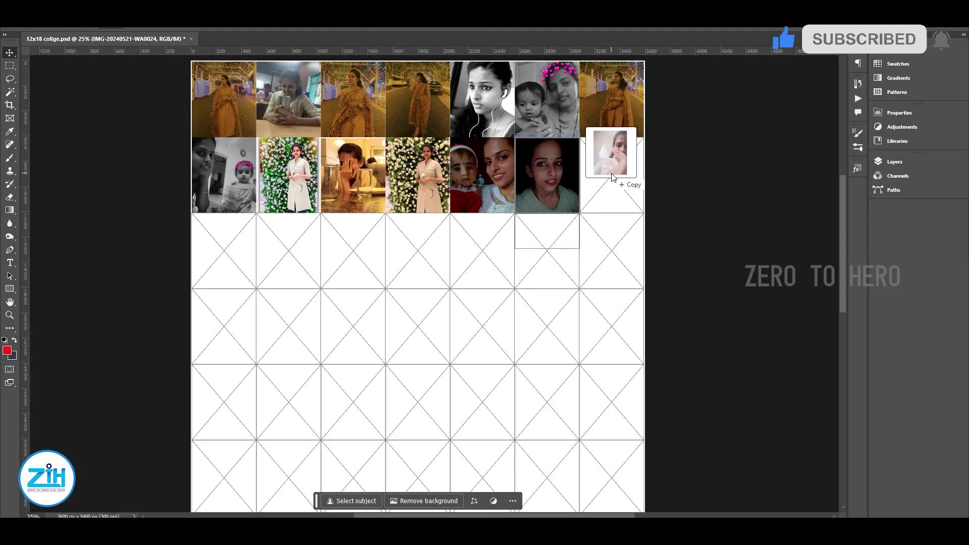
pyautogui.moveTo(439, 161); pyautogui.dragTo(613, 174)
pyautogui.click(572, 489)
pyautogui.moveTo(385, 164); pyautogui.dragTo(229, 252)
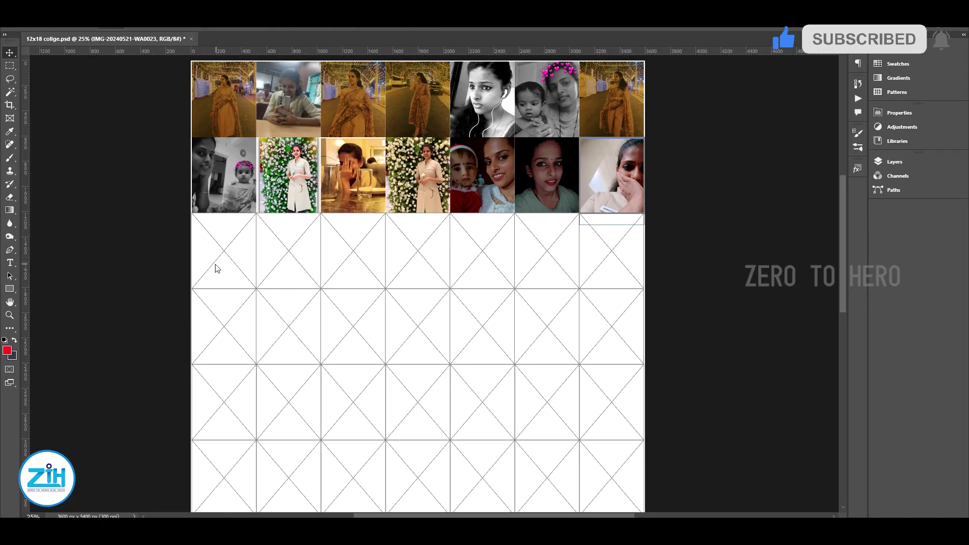
# - Drop the pink photo, WA0020 and WA0019 into row three's second to fourth frames
pyautogui.click(585, 479)
pyautogui.moveTo(334, 161); pyautogui.dragTo(288, 251)
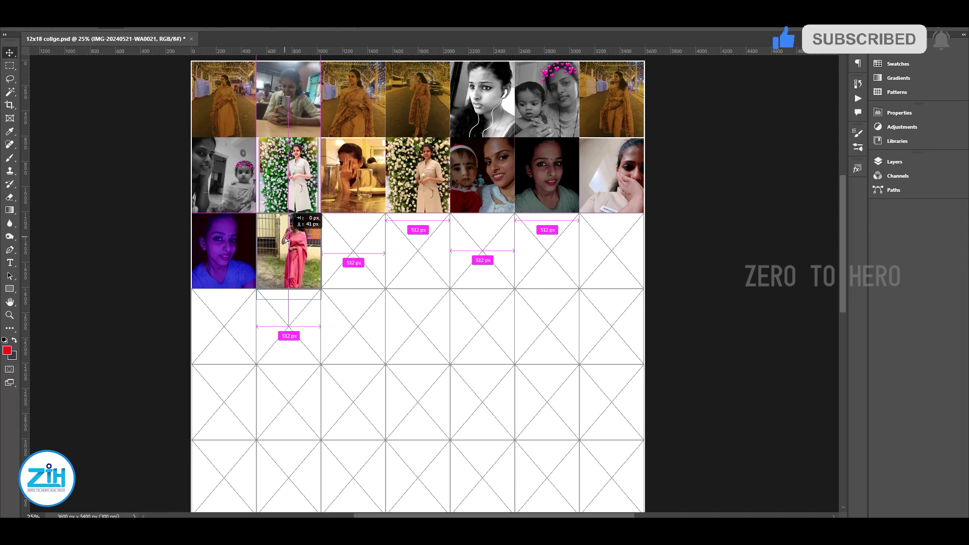
pyautogui.click(590, 473)
pyautogui.moveTo(279, 161); pyautogui.dragTo(349, 251)
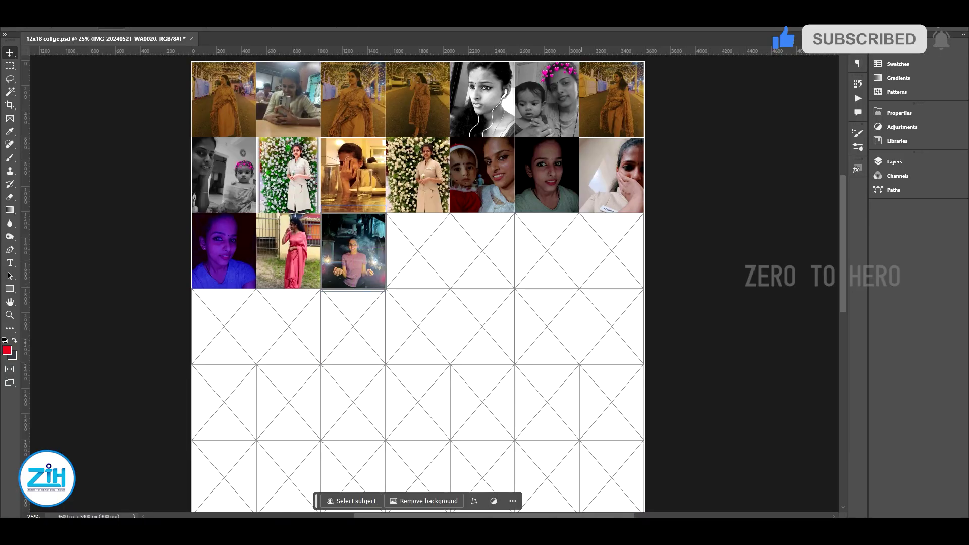
pyautogui.click(585, 480)
pyautogui.moveTo(228, 153); pyautogui.dragTo(418, 251)
# - Fill row three's fifth to seventh frames with the night photo, red-toned photo and another
pyautogui.click(585, 480)
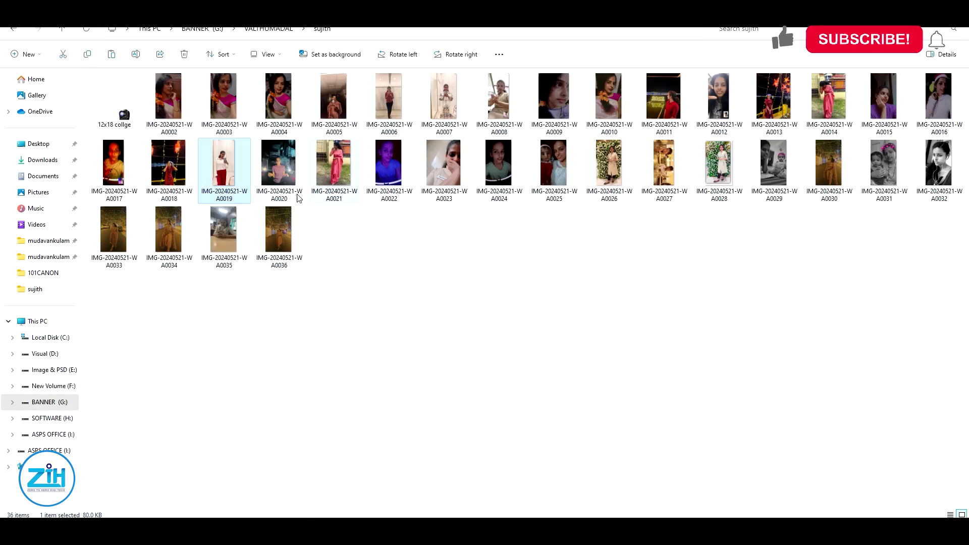
pyautogui.moveTo(168, 161)
pyautogui.mouseDown()
pyautogui.moveTo(603, 513)
pyautogui.moveTo(483, 251)
pyautogui.mouseUp()
pyautogui.click(585, 479)
pyautogui.moveTo(113, 161); pyautogui.dragTo(549, 255)
pyautogui.click(586, 479)
pyautogui.moveTo(279, 227)
pyautogui.mouseDown()
pyautogui.moveTo(625, 276)
pyautogui.moveTo(611, 252)
pyautogui.mouseUp()
pyautogui.click(585, 480)
pyautogui.moveTo(334, 227); pyautogui.dragTo(233, 327)
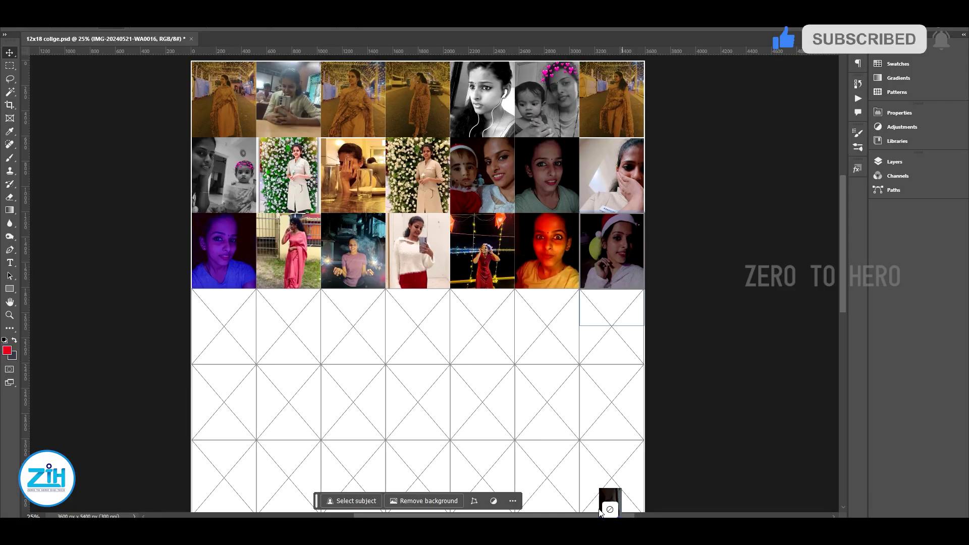
# - Place the pink-saree photo, another photo and A0012 into row four's second to fourth frames
pyautogui.click(586, 479)
pyautogui.moveTo(828, 97); pyautogui.dragTo(288, 327)
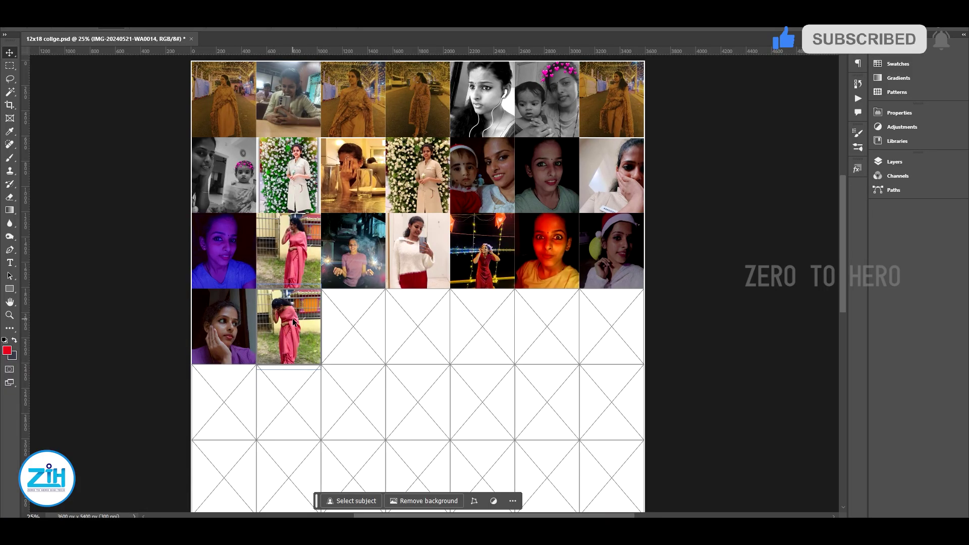
pyautogui.click(586, 479)
pyautogui.moveTo(773, 97); pyautogui.dragTo(353, 327)
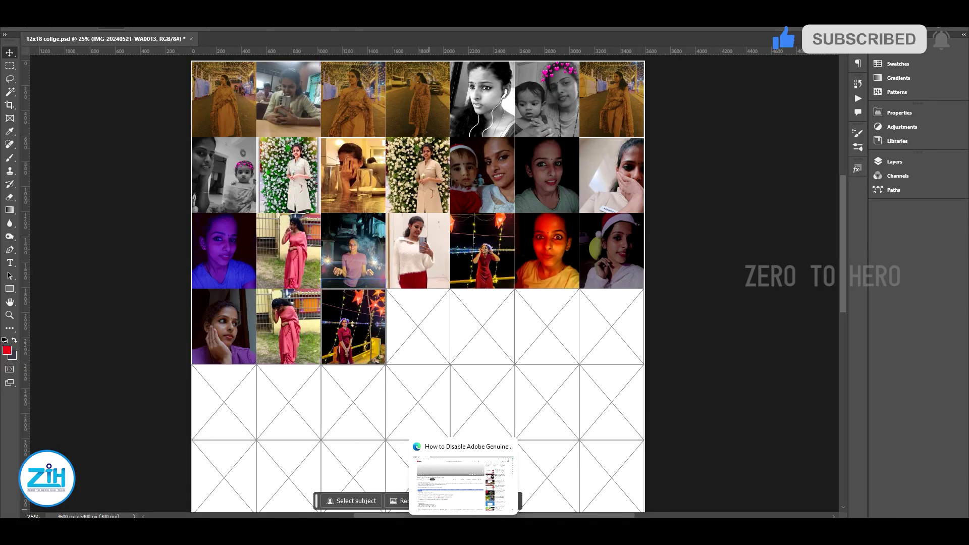
pyautogui.click(586, 480)
pyautogui.moveTo(729, 128); pyautogui.dragTo(419, 327)
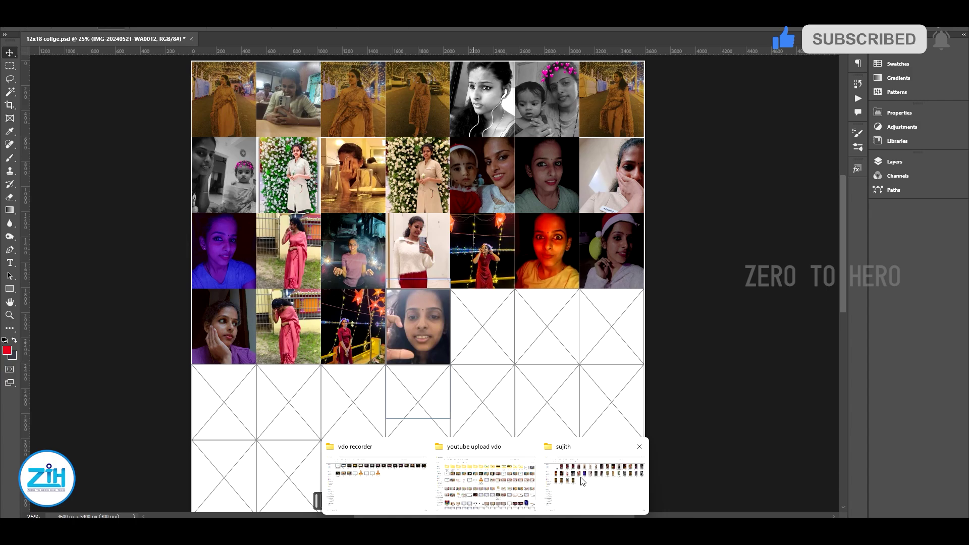
# - Put A0011 into row four's fifth frame and another photo into the next empty frame
pyautogui.click(586, 480)
pyautogui.moveTo(664, 101)
pyautogui.mouseDown()
pyautogui.moveTo(649, 513)
pyautogui.moveTo(483, 327)
pyautogui.mouseUp()
pyautogui.click(585, 479)
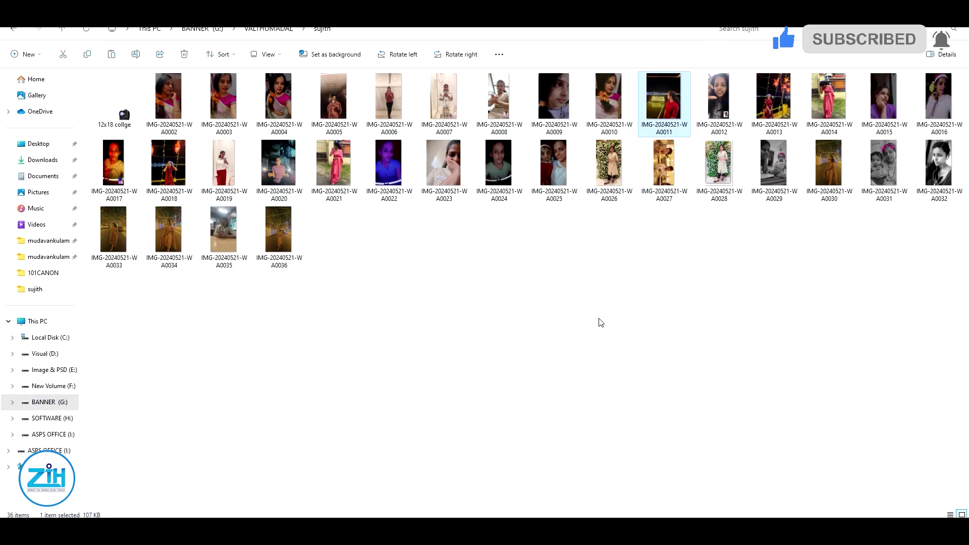
pyautogui.moveTo(609, 101)
pyautogui.mouseDown()
pyautogui.moveTo(619, 528)
pyautogui.moveTo(553, 310)
pyautogui.mouseUp()
pyautogui.click(585, 480)
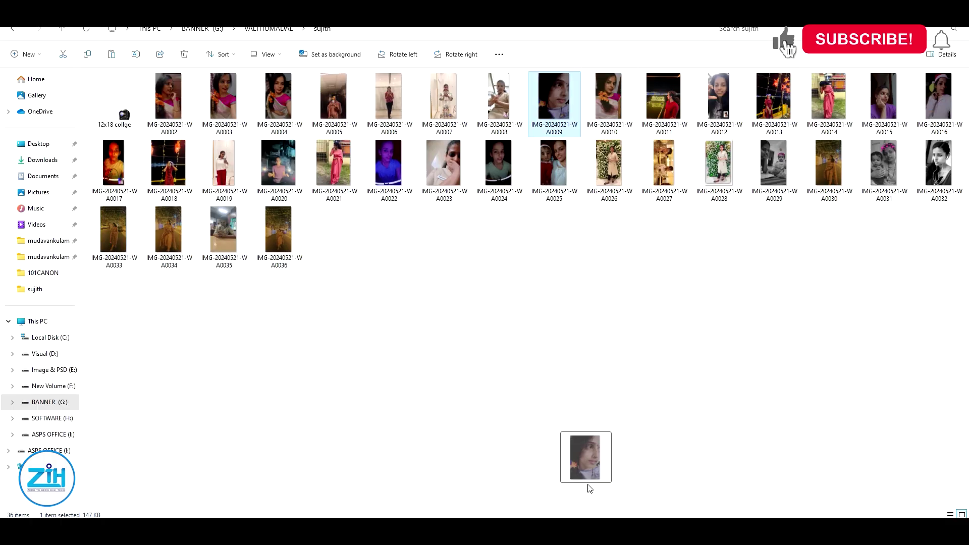
pyautogui.moveTo(554, 101); pyautogui.dragTo(600, 329)
# - Place photos WA0008, WA0007 and WA0006 into row five's first three frames
pyautogui.click(586, 480)
pyautogui.moveTo(499, 101); pyautogui.dragTo(226, 410)
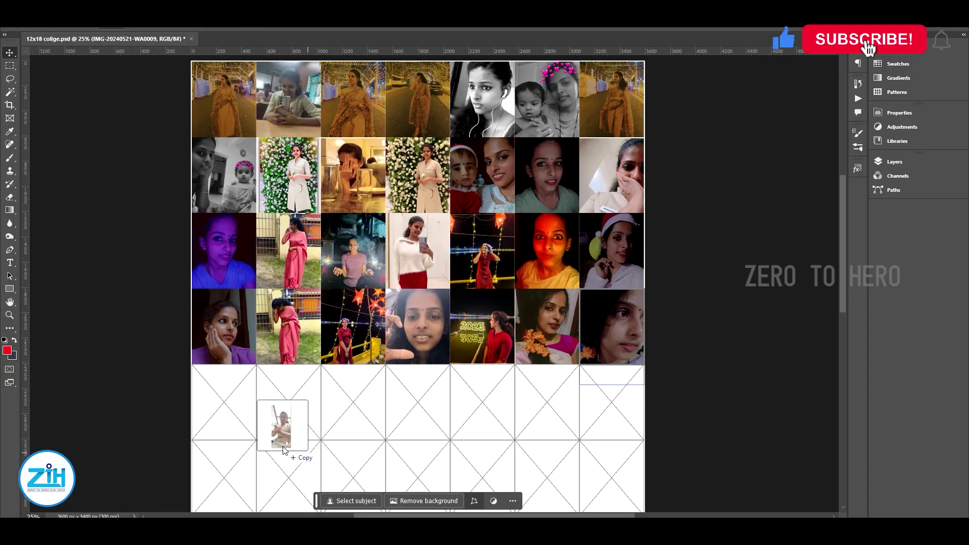
pyautogui.click(585, 479)
pyautogui.moveTo(443, 101); pyautogui.dragTo(289, 404)
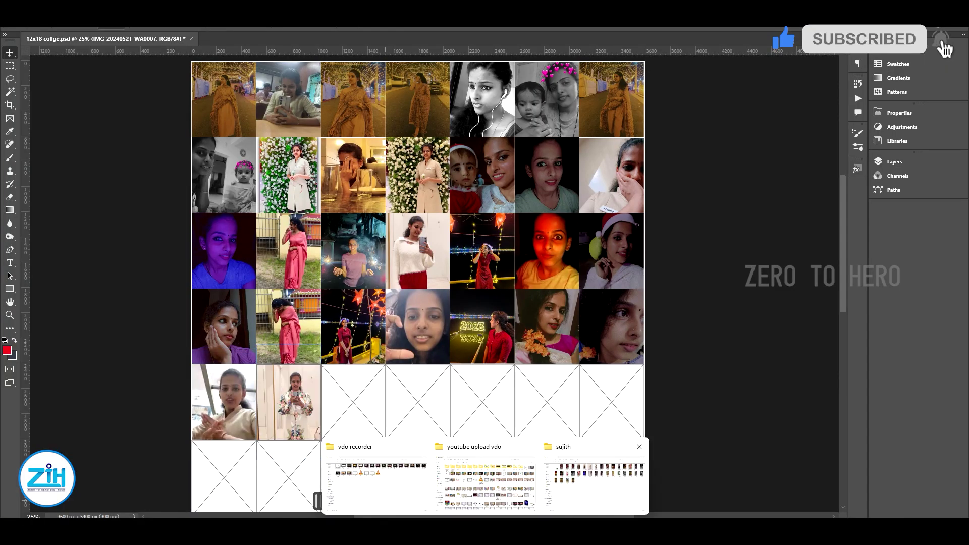
pyautogui.click(585, 480)
pyautogui.moveTo(388, 101); pyautogui.dragTo(376, 424)
pyautogui.scroll(-3, 461, 348)
# - Place and commit photos WA0005, WA0004, WA0003 and WA0002 in the remaining empty frames
pyautogui.click(604, 477)
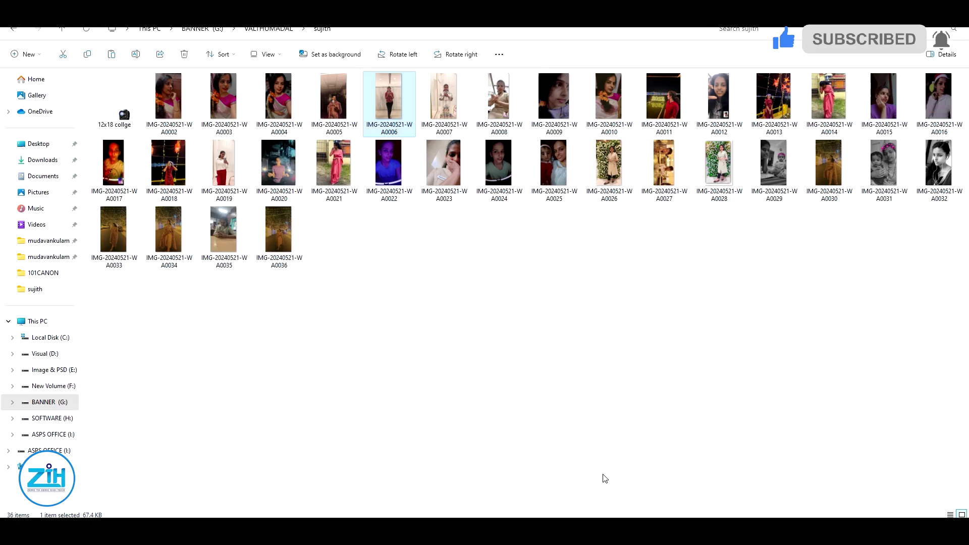
pyautogui.moveTo(333, 101)
pyautogui.mouseDown()
pyautogui.moveTo(619, 509)
pyautogui.moveTo(418, 240)
pyautogui.mouseUp()
pyautogui.press('Return')
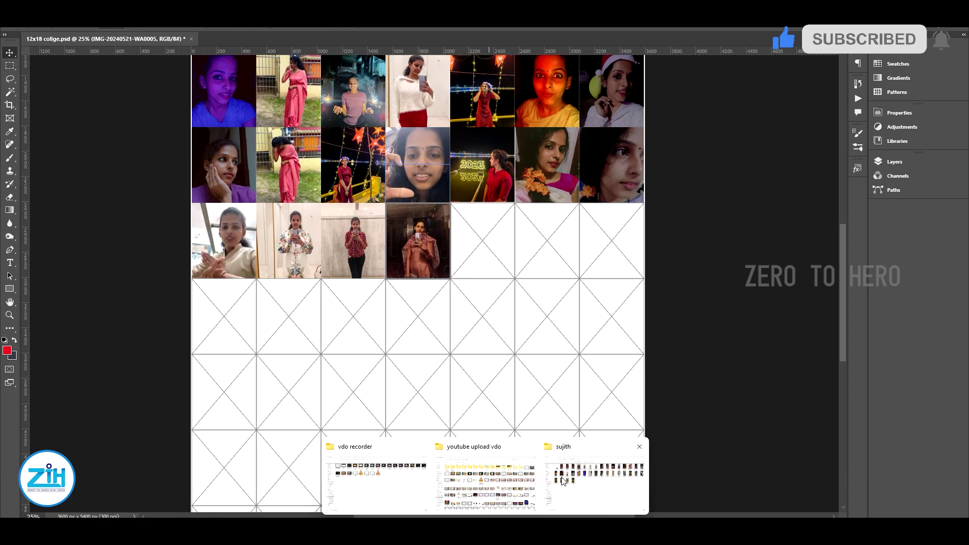
pyautogui.click(596, 479)
pyautogui.moveTo(279, 101)
pyautogui.mouseDown()
pyautogui.moveTo(640, 504)
pyautogui.moveTo(483, 247)
pyautogui.mouseUp()
pyautogui.click(600, 482)
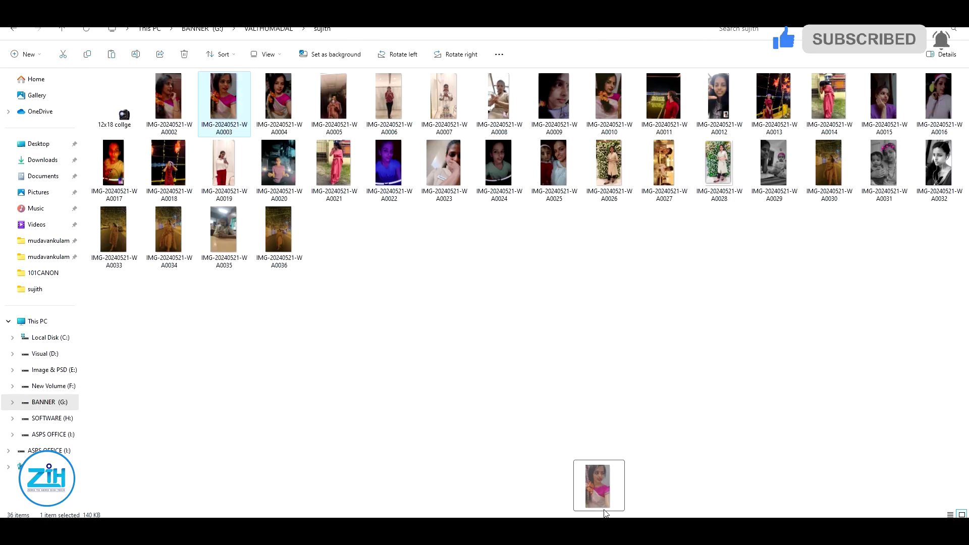
pyautogui.moveTo(223, 101); pyautogui.dragTo(546, 236)
pyautogui.press('Return')
pyautogui.click(598, 480)
pyautogui.moveTo(168, 101); pyautogui.dragTo(612, 235)
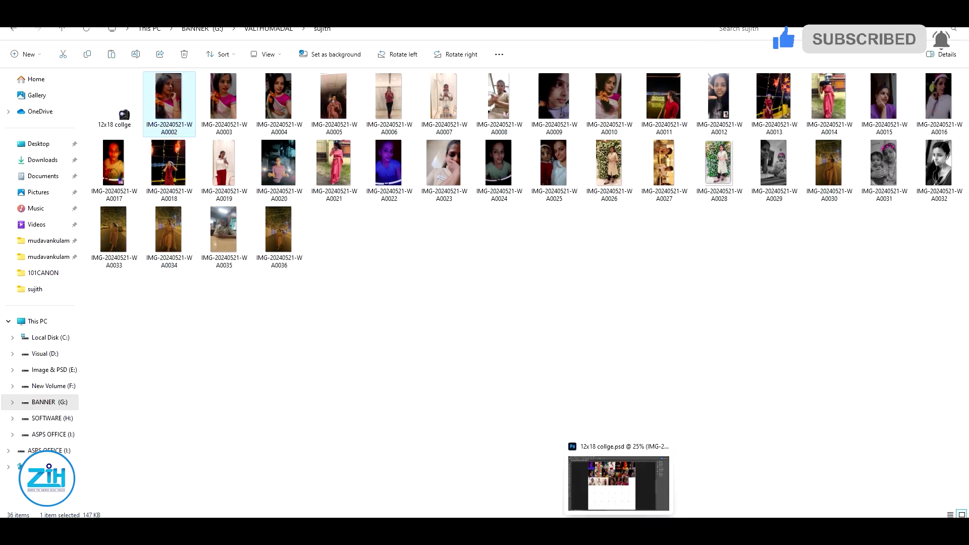
pyautogui.press('Return')
# - Select the leftover empty frame layers and remove them
pyautogui.scroll(-3, 398, 260)
pyautogui.rightClick(275, 178)
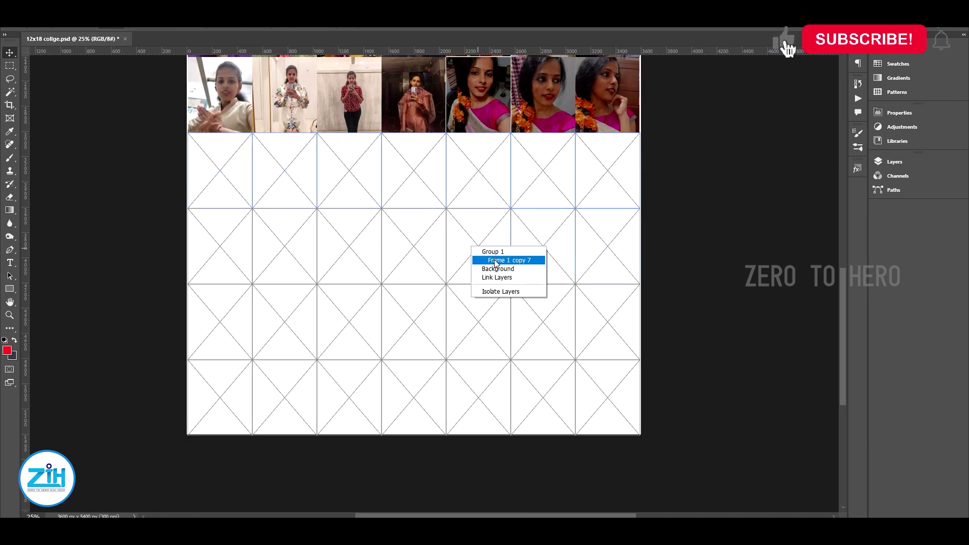
pyautogui.rightClick(361, 262)
pyautogui.moveTo(296, 268); pyautogui.dragTo(575, 330)
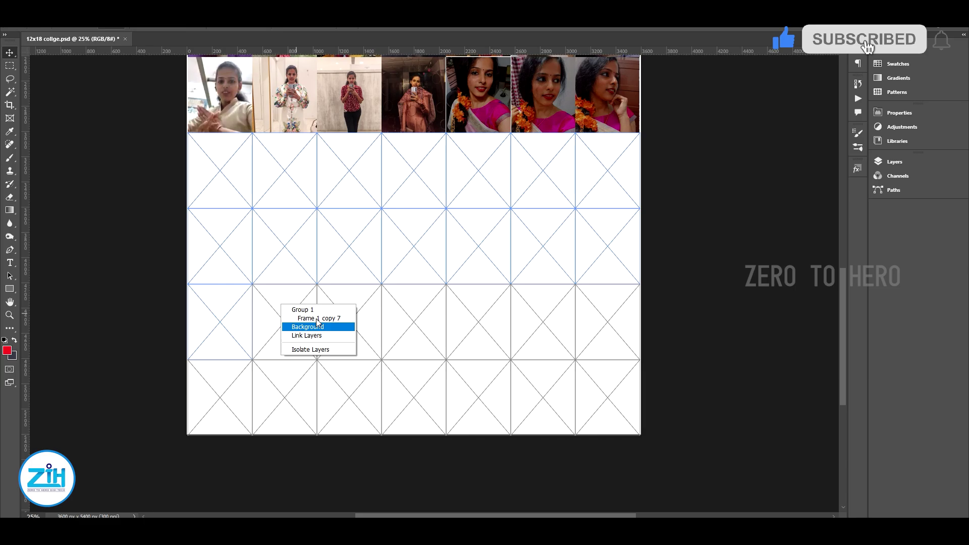
pyautogui.rightClick(207, 399)
pyautogui.rightClick(352, 397)
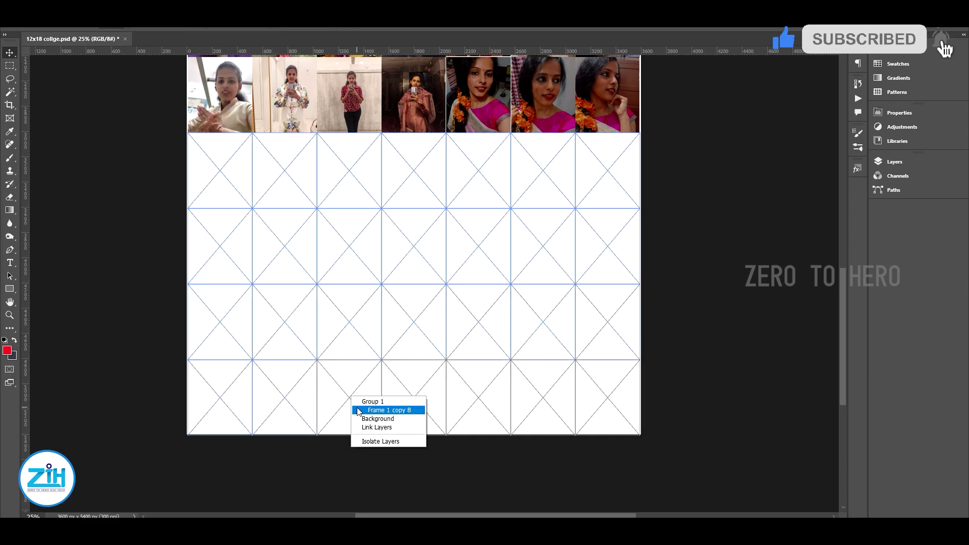
pyautogui.rightClick(478, 396)
pyautogui.click(510, 407)
pyautogui.hotkey('ctrl', 'g')
# - Duplicate the photo grid layers and drag the copy down the page
pyautogui.scroll(3, 468, 230)
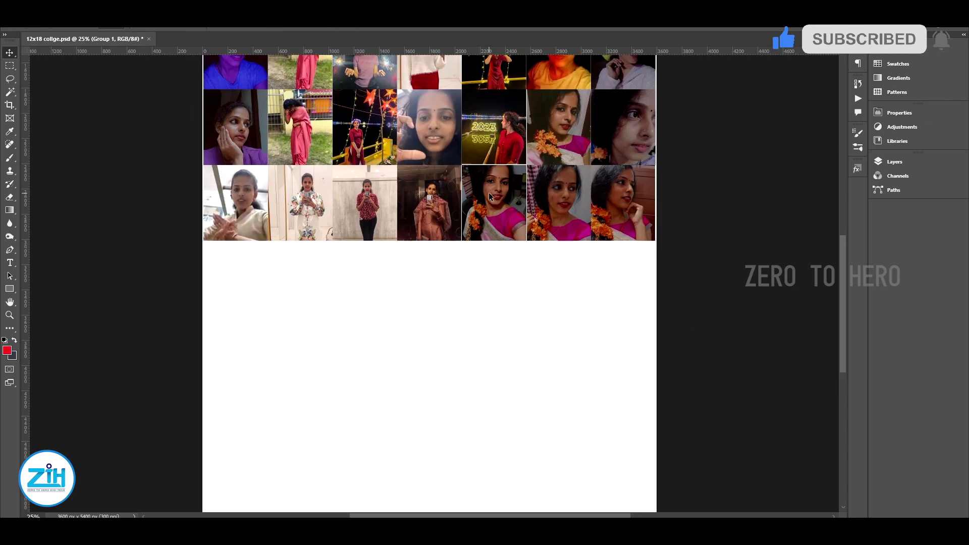
pyautogui.click(894, 161)
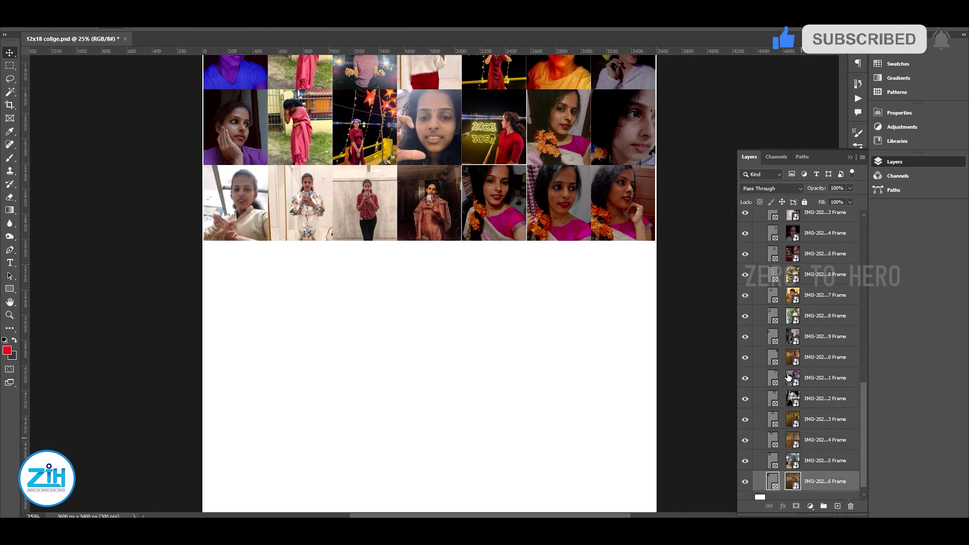
pyautogui.scroll(1, 794, 308)
pyautogui.scroll(3, 429, 202)
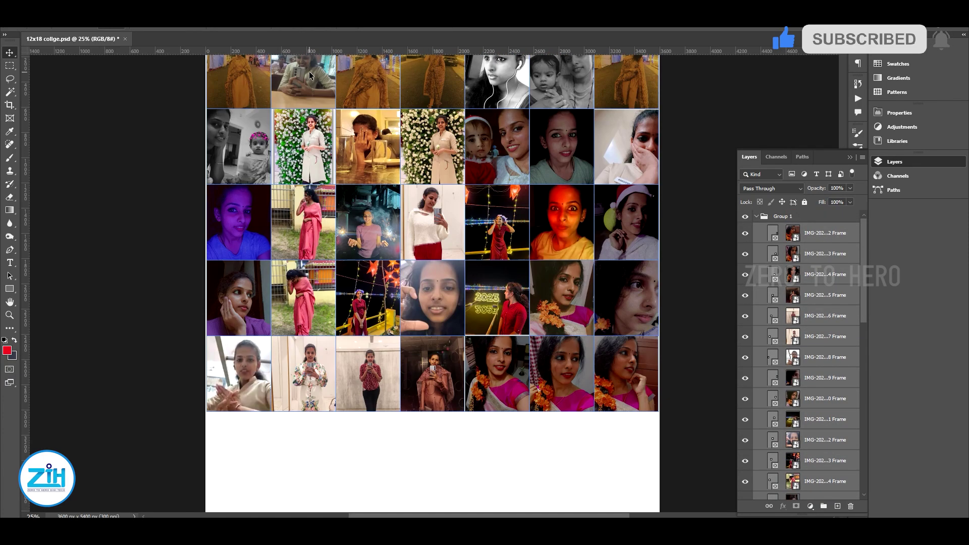
pyautogui.moveTo(294, 77)
pyautogui.mouseDown()
pyautogui.moveTo(303, 350)
pyautogui.moveTo(424, 227)
pyautogui.mouseUp()
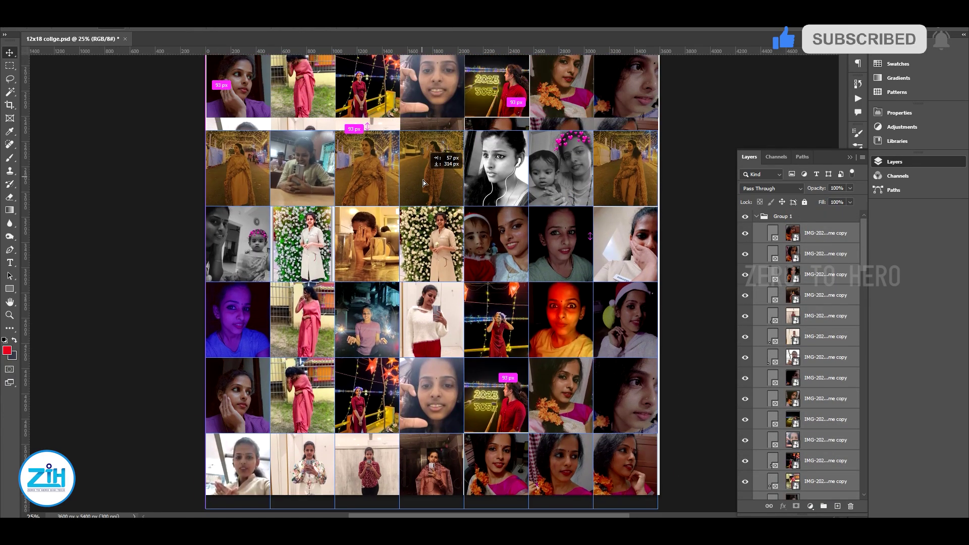
pyautogui.moveTo(424, 227); pyautogui.dragTo(427, 240)
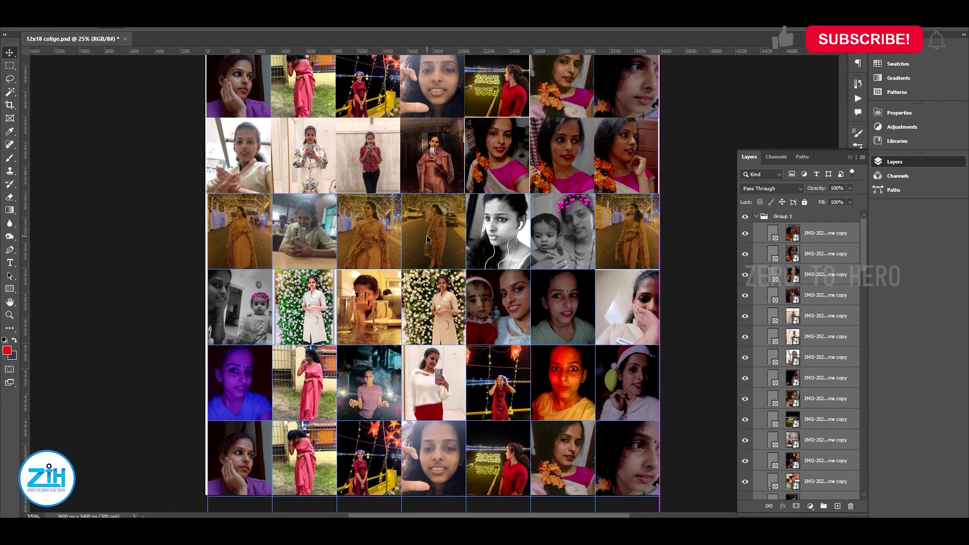
pyautogui.scroll(3, 427, 240)
pyautogui.scroll(5, 427, 240)
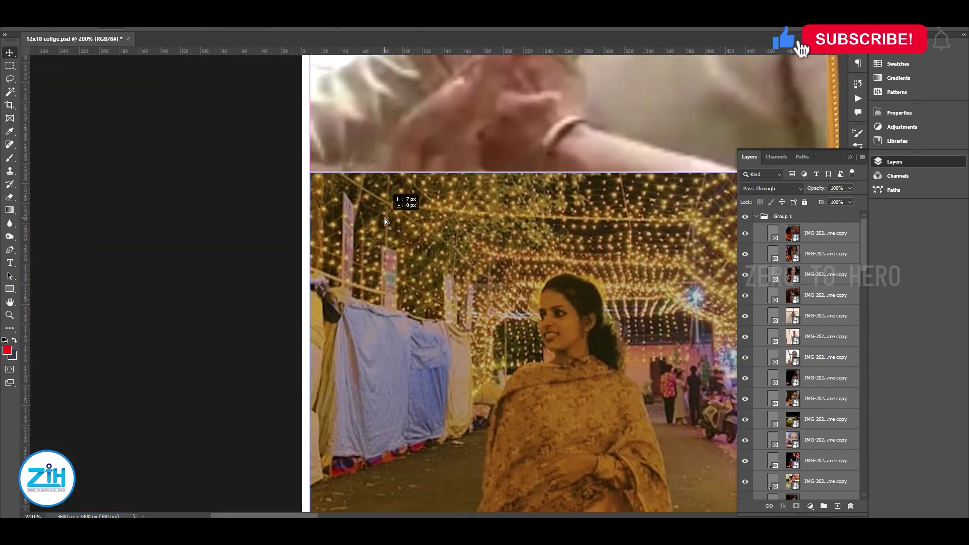
pyautogui.scroll(-5, 472, 211)
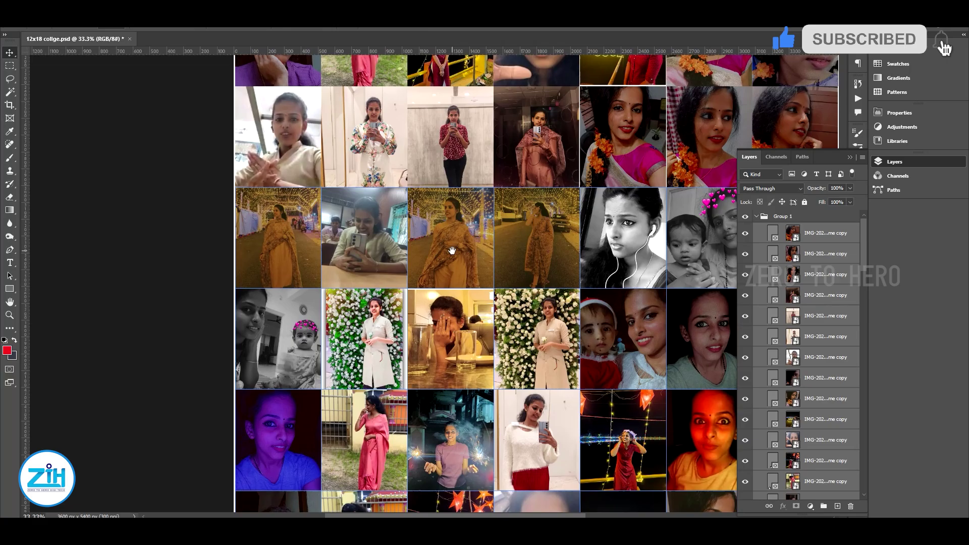
pyautogui.scroll(4, 452, 251)
pyautogui.scroll(2, 477, 199)
# - Select the layers of the hand-over-face, WA0021 and neighbouring photos
pyautogui.rightClick(477, 199)
pyautogui.click(510, 220)
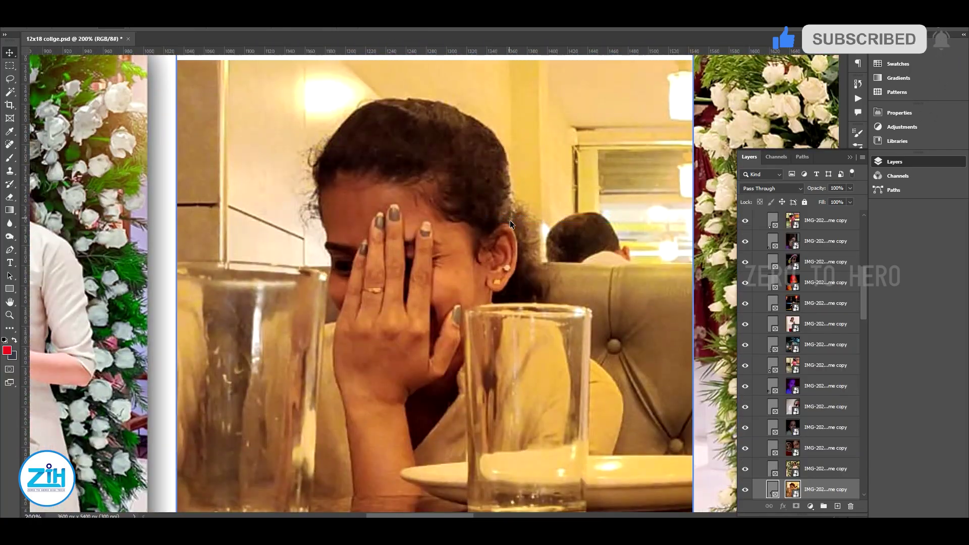
pyautogui.scroll(-3, 591, 278)
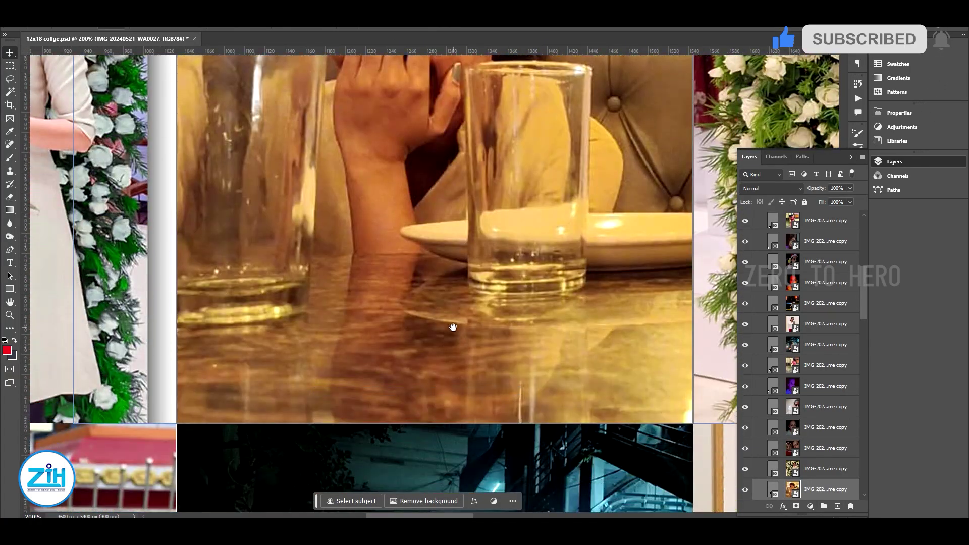
pyautogui.scroll(-5, 354, 282)
pyautogui.hscroll(-3, 353, 282)
pyautogui.rightClick(259, 273)
pyautogui.click(303, 287)
pyautogui.hscroll(-5, 656, 227)
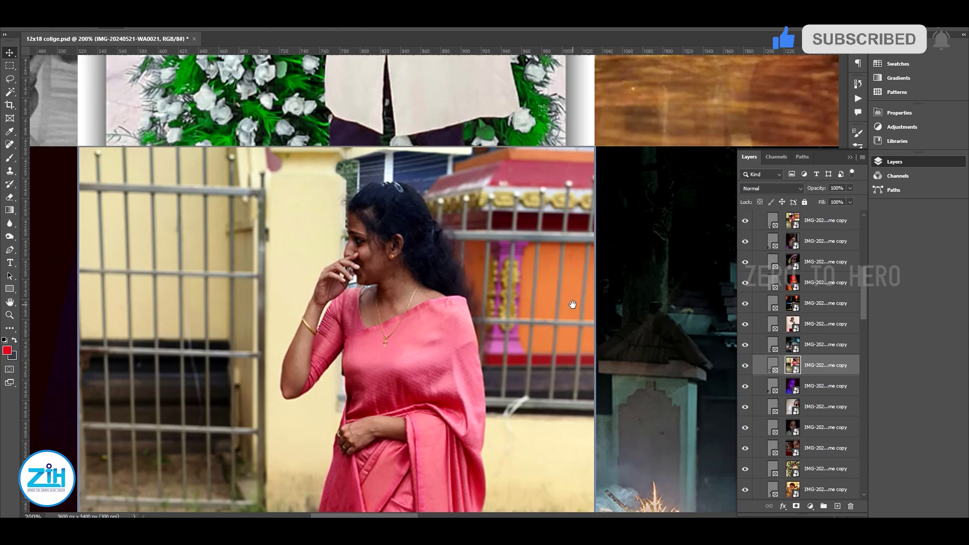
pyautogui.rightClick(650, 210)
pyautogui.click(687, 230)
# - Select the 2023 photo's layer and adjust its size with Free Transform
pyautogui.hscroll(3, 582, 285)
pyautogui.scroll(-2, 582, 285)
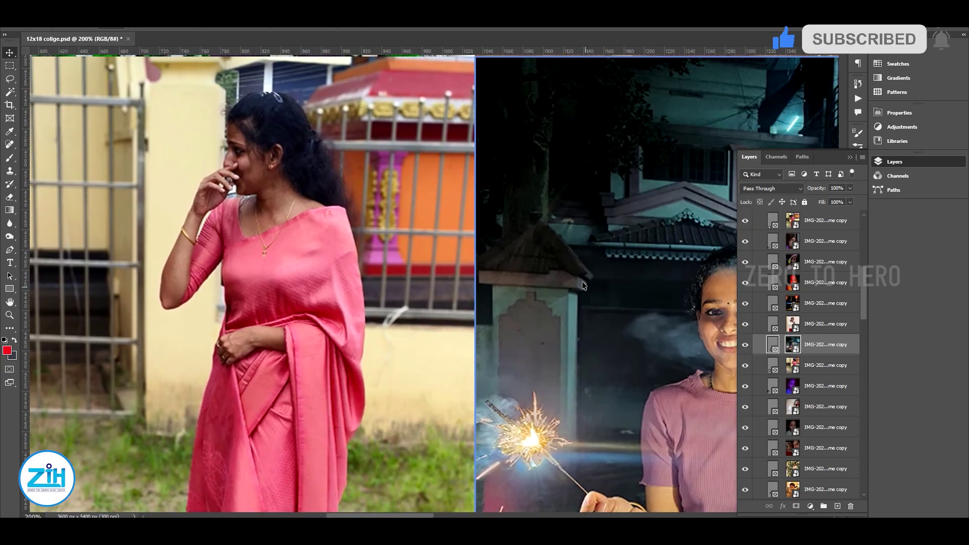
pyautogui.scroll(-2, 458, 202)
pyautogui.scroll(-5, 458, 201)
pyautogui.scroll(-5, 455, 202)
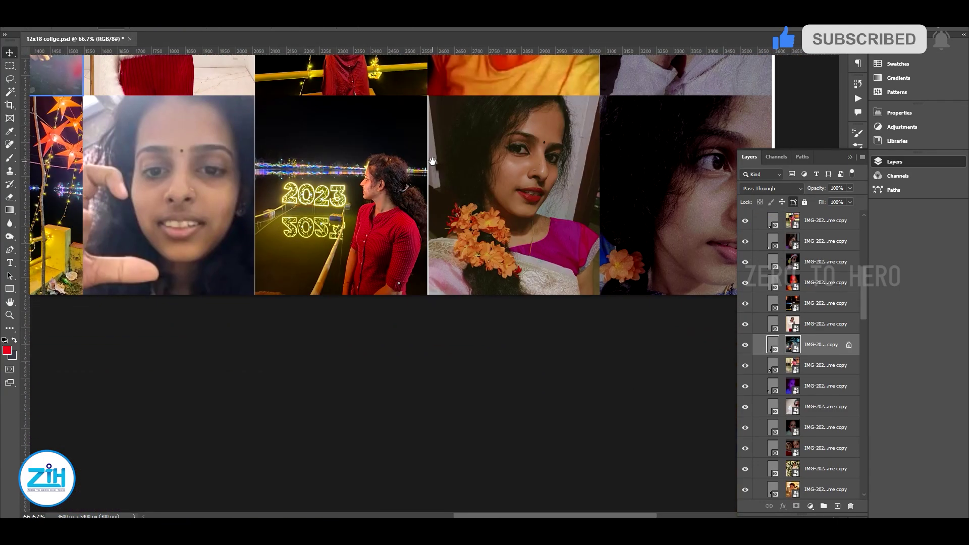
pyautogui.scroll(4, 443, 203)
pyautogui.hscroll(3, 369, 362)
pyautogui.rightClick(198, 423)
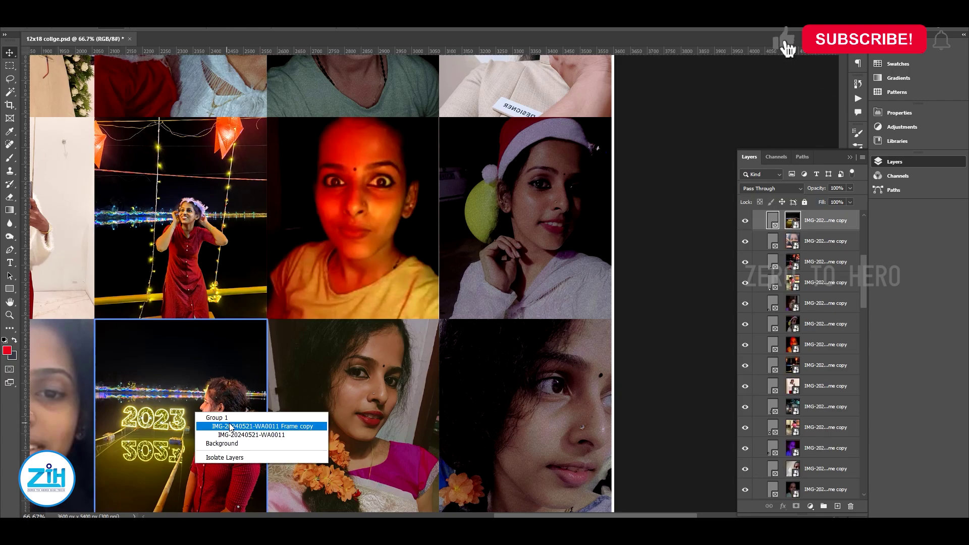
pyautogui.click(217, 426)
pyautogui.hotkey('ctrl', 't')
pyautogui.press('Return')
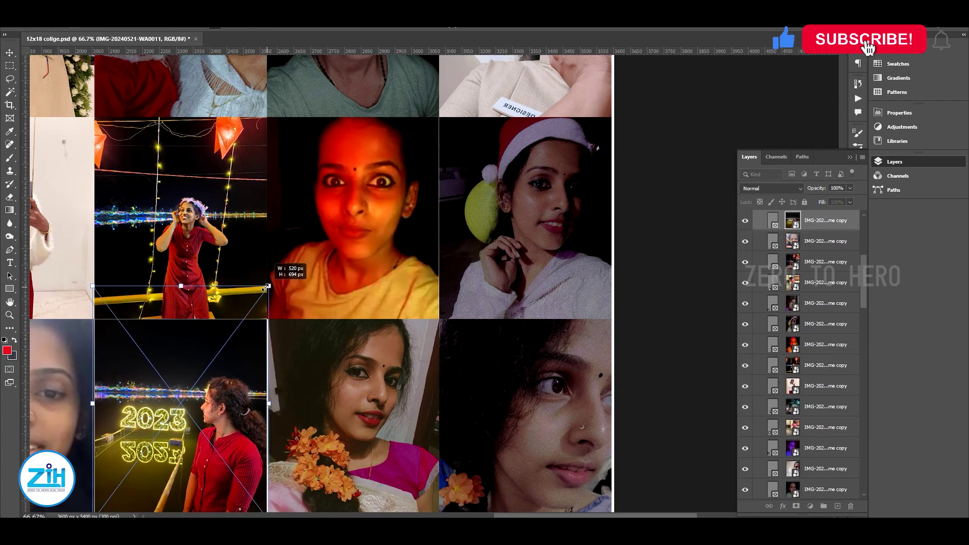
# - Select the WA0010 photo layer and zoom out over the collage
pyautogui.rightClick(301, 385)
pyautogui.click(354, 392)
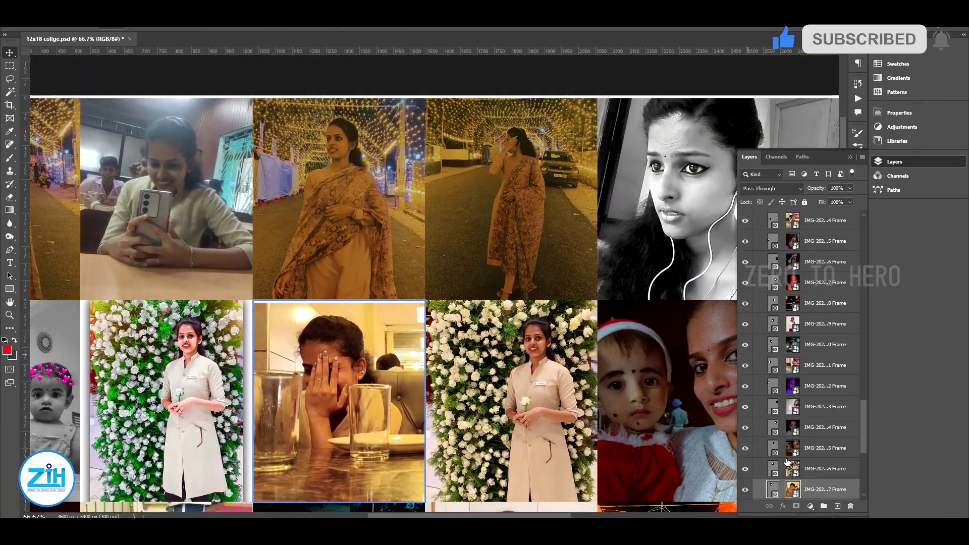
pyautogui.scroll(-5, 630, 412)
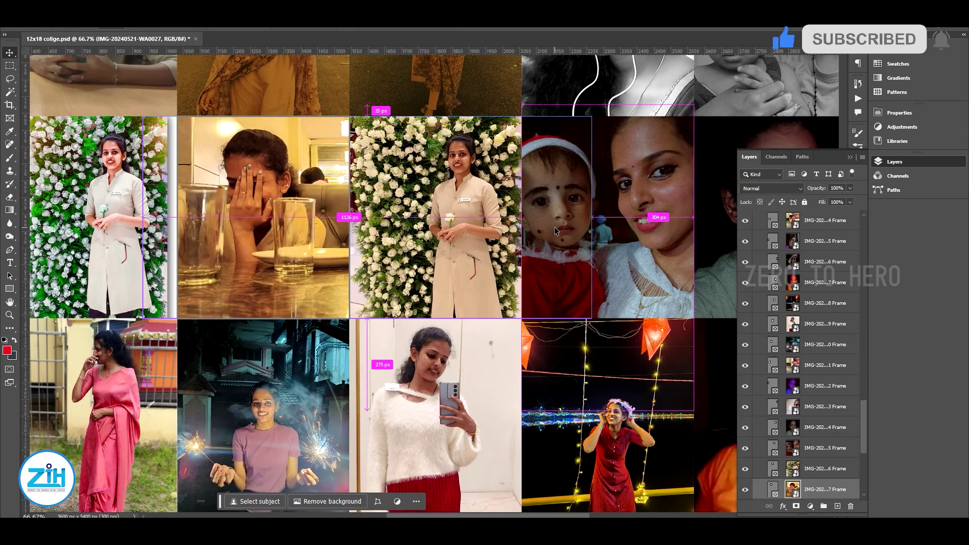
pyautogui.hotkey('ctrl', '-')
pyautogui.hotkey('ctrl', '-')
pyautogui.hotkey('ctrl', '-')
pyautogui.scroll(3, 354, 252)
pyautogui.scroll(-1, 808, 353)
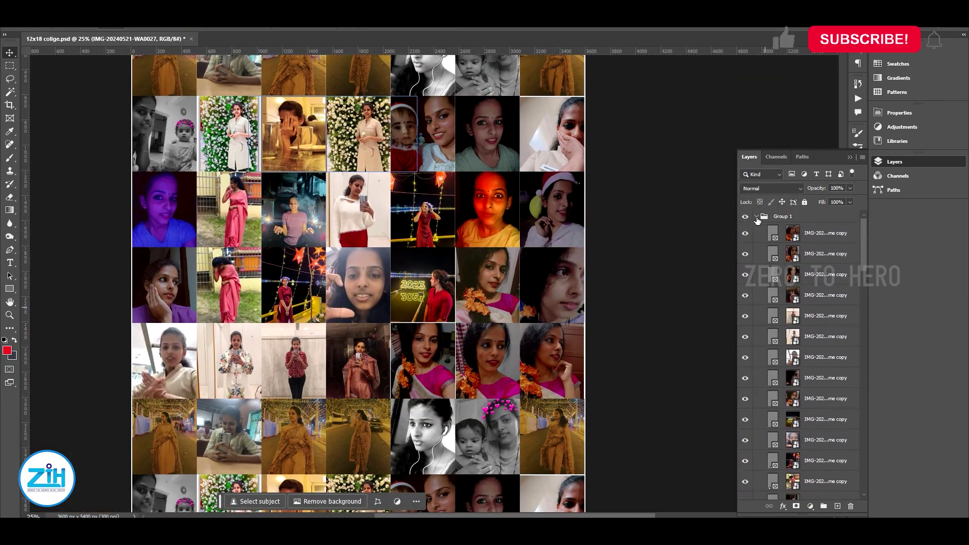
# - Group all the photo layers and position the grouped collage on the page
pyautogui.hotkey('ctrl', 'g')
pyautogui.click(894, 161)
pyautogui.hotkey('ctrl', '-')
pyautogui.moveTo(444, 237)
pyautogui.mouseDown()
pyautogui.moveTo(452, 259)
pyautogui.moveTo(474, 229)
pyautogui.mouseUp()
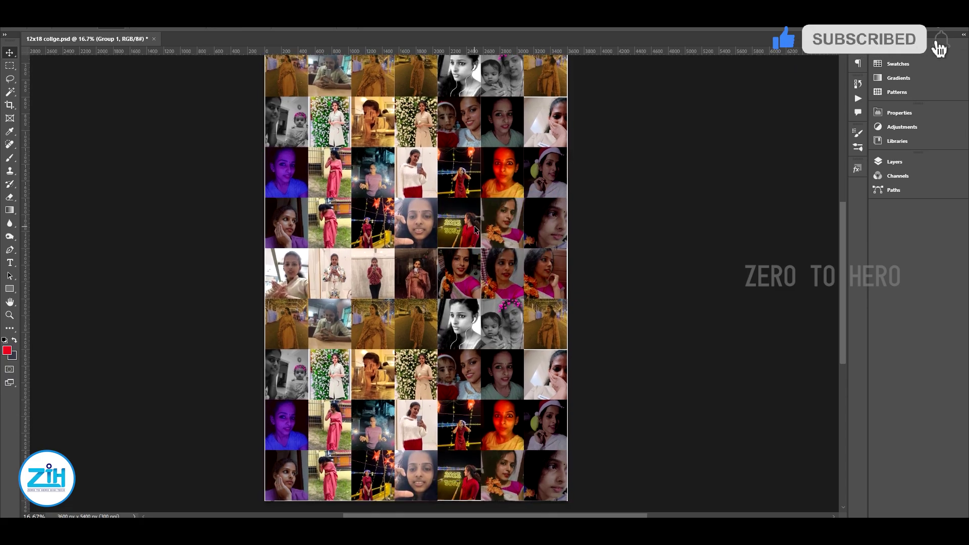
pyautogui.scroll(1, 474, 230)
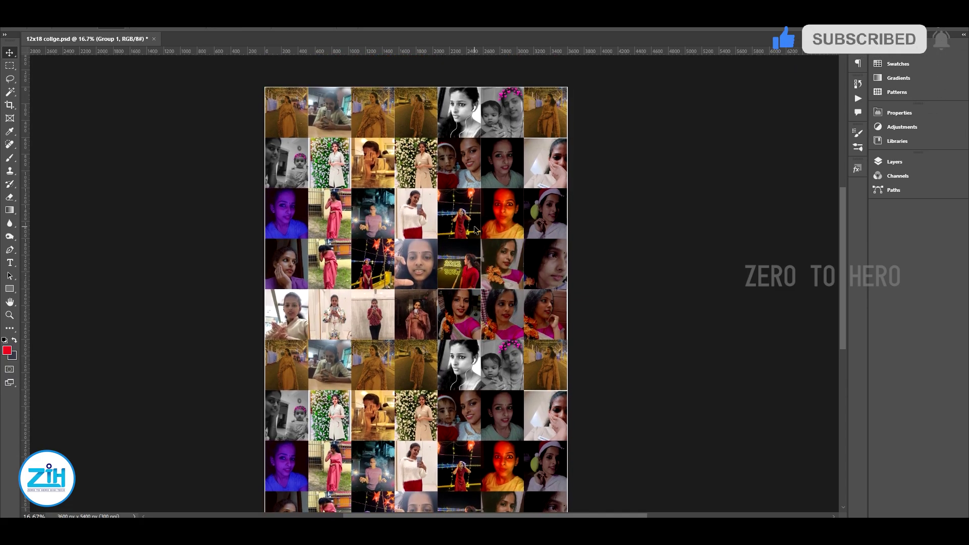
pyautogui.scroll(-4, 474, 230)
pyautogui.scroll(4, 474, 229)
# - Open IMG-20240521-WA0002.jpg in Photoshop and resample it to 300 pixels/inch
pyautogui.click(595, 484)
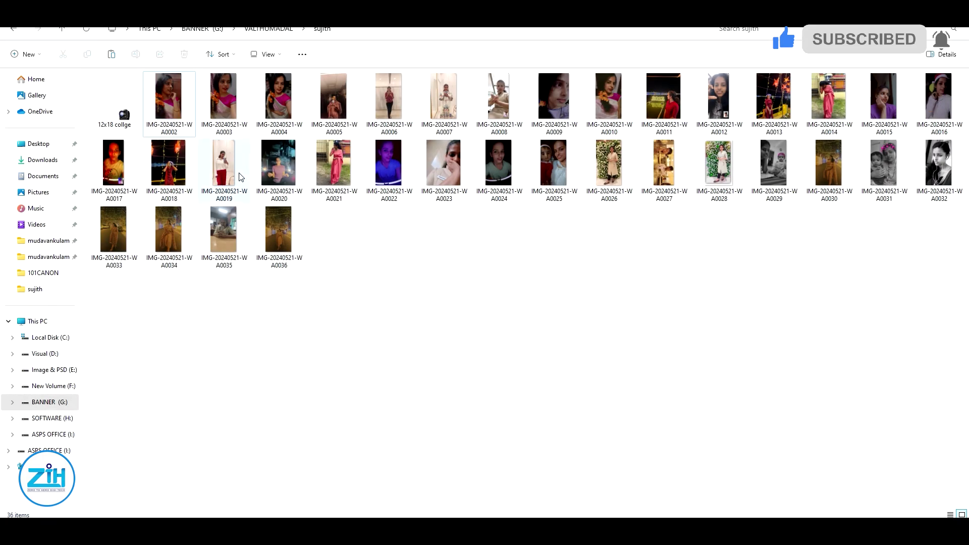
pyautogui.moveTo(168, 96)
pyautogui.mouseDown()
pyautogui.moveTo(455, 251)
pyautogui.moveTo(519, 33)
pyautogui.mouseUp()
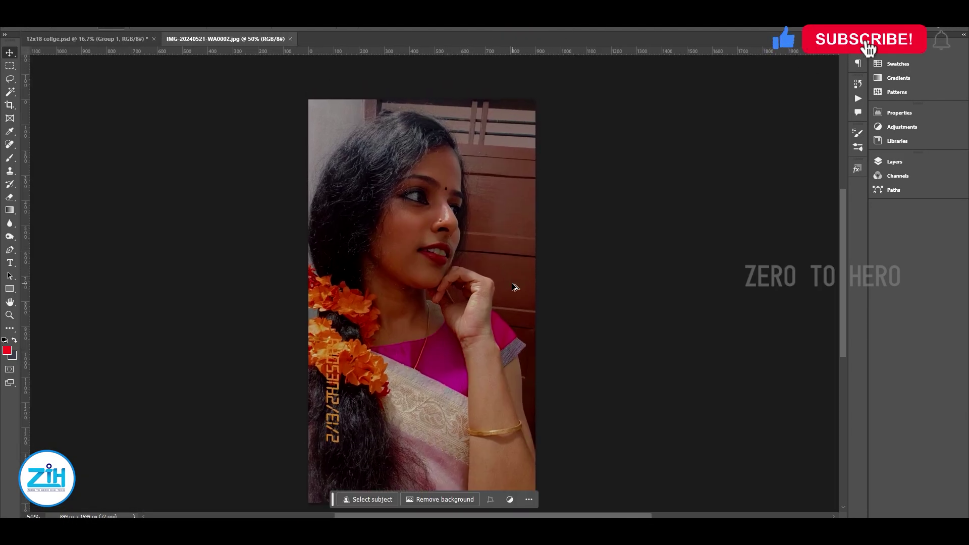
pyautogui.hotkey('ctrl', 'alt', 'i')
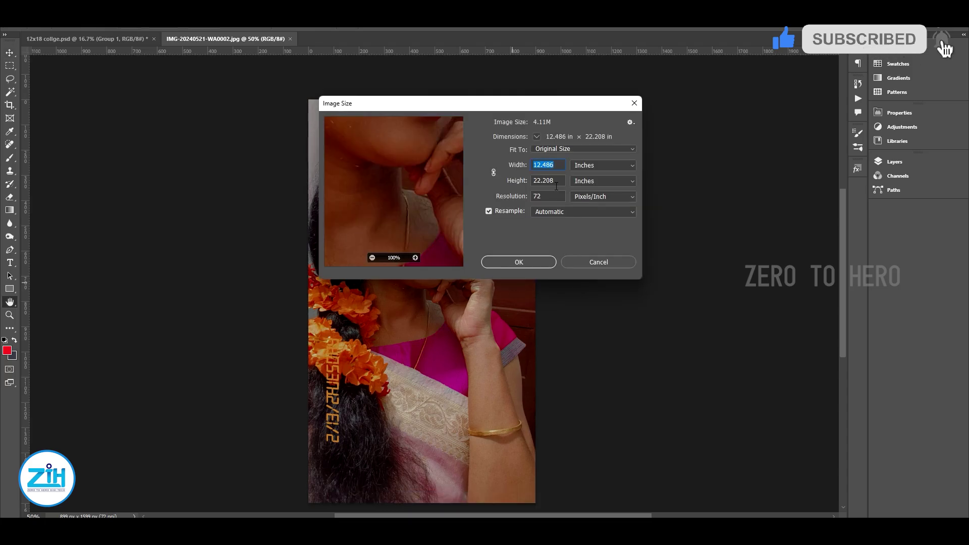
pyautogui.doubleClick(546, 197)
pyautogui.write('300')
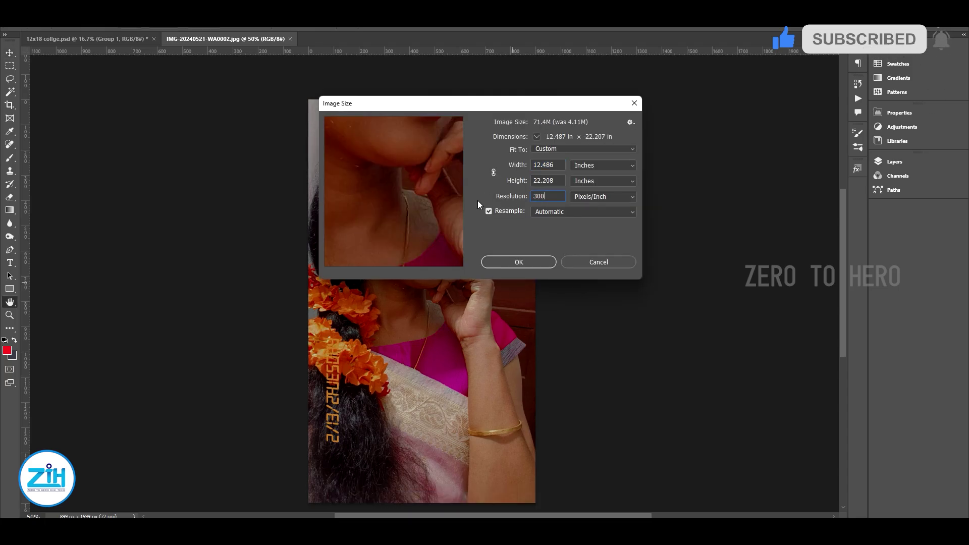
pyautogui.press('Return')
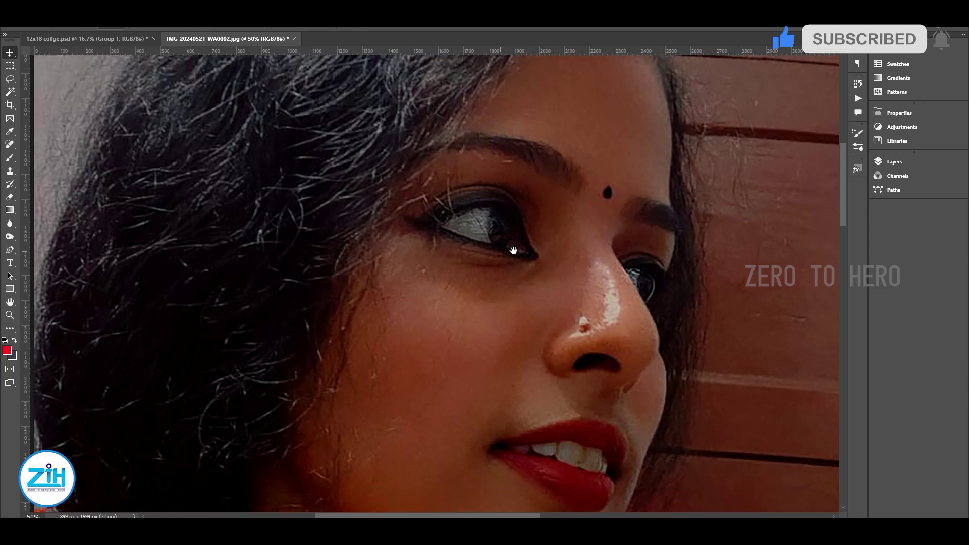
# - Try Select Subject on the woman, deselect, and zoom in on the left hair edge
pyautogui.moveTo(513, 251); pyautogui.dragTo(621, 325)
pyautogui.scroll(-4, 558, 288)
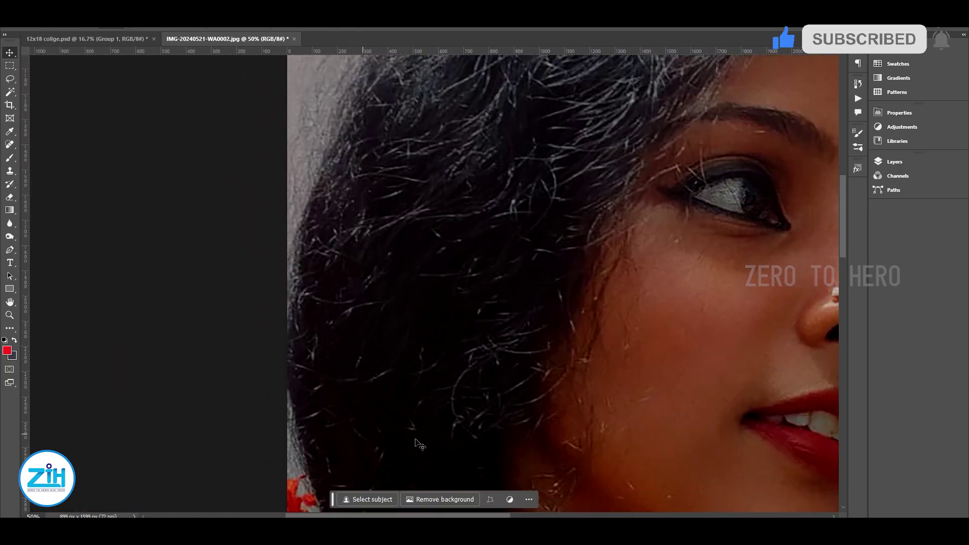
pyautogui.click(393, 500)
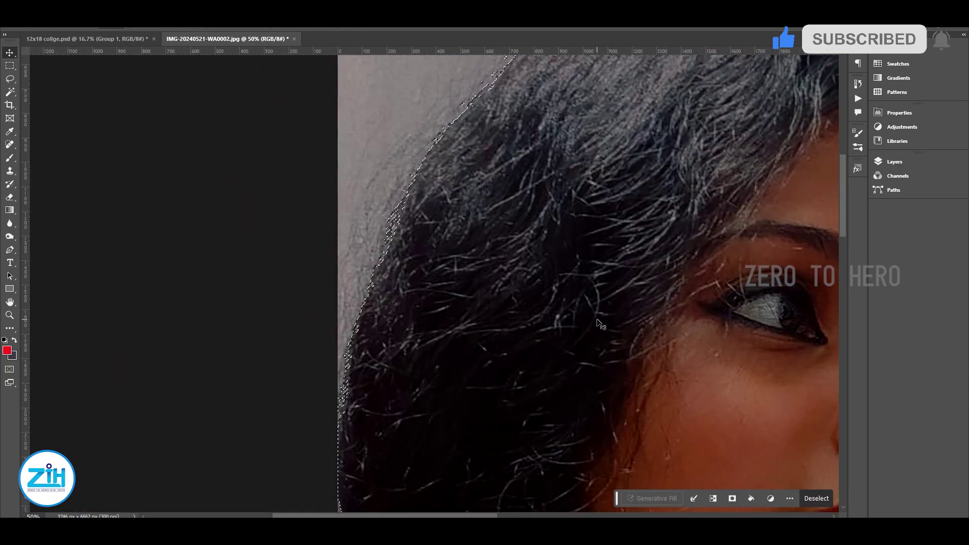
pyautogui.scroll(-4, 601, 324)
pyautogui.moveTo(595, 321); pyautogui.dragTo(491, 295)
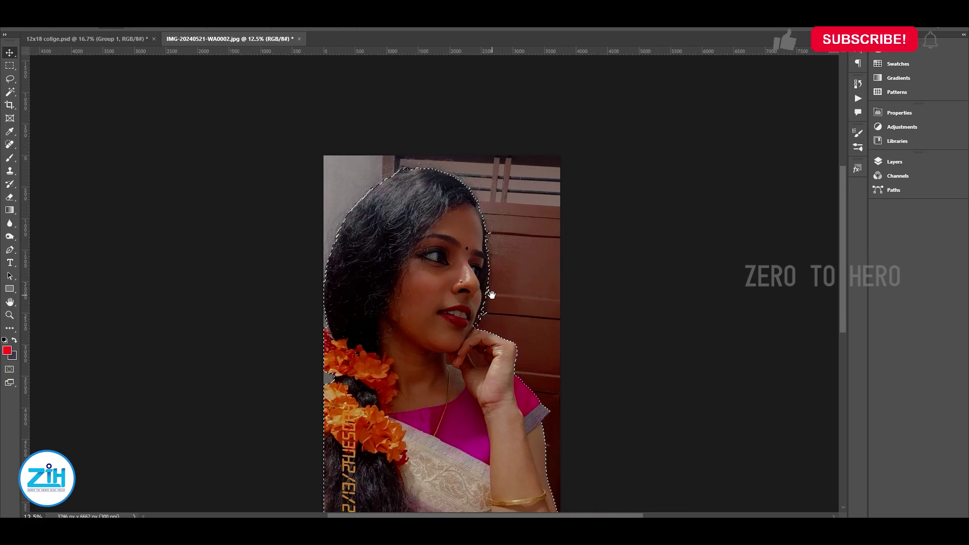
pyautogui.hotkey('ctrl', 'd')
pyautogui.scroll(1, 477, 311)
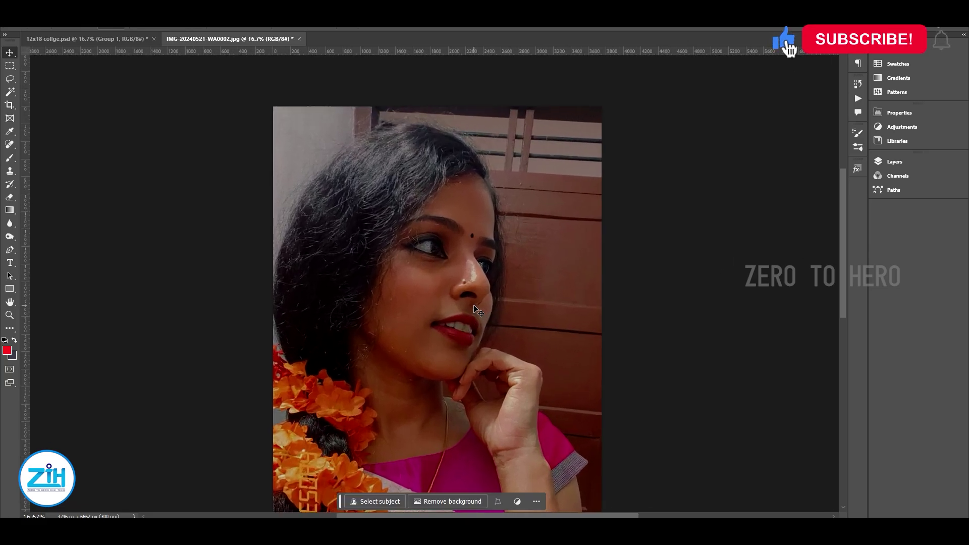
pyautogui.scroll(2, 477, 310)
pyautogui.scroll(1, 477, 311)
pyautogui.scroll(2, 477, 310)
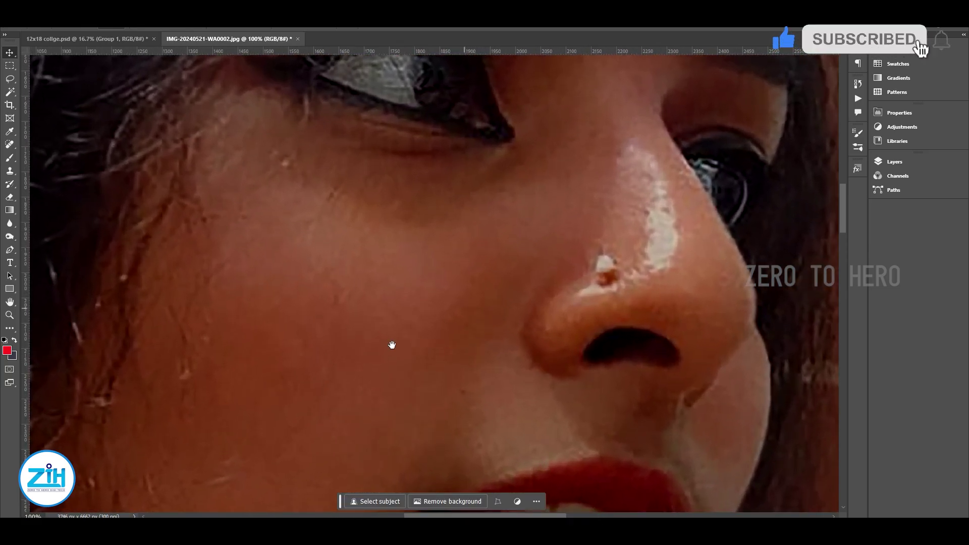
pyautogui.moveTo(391, 345)
pyautogui.mouseDown()
pyautogui.moveTo(519, 292)
pyautogui.moveTo(550, 313)
pyautogui.moveTo(564, 266)
pyautogui.mouseUp()
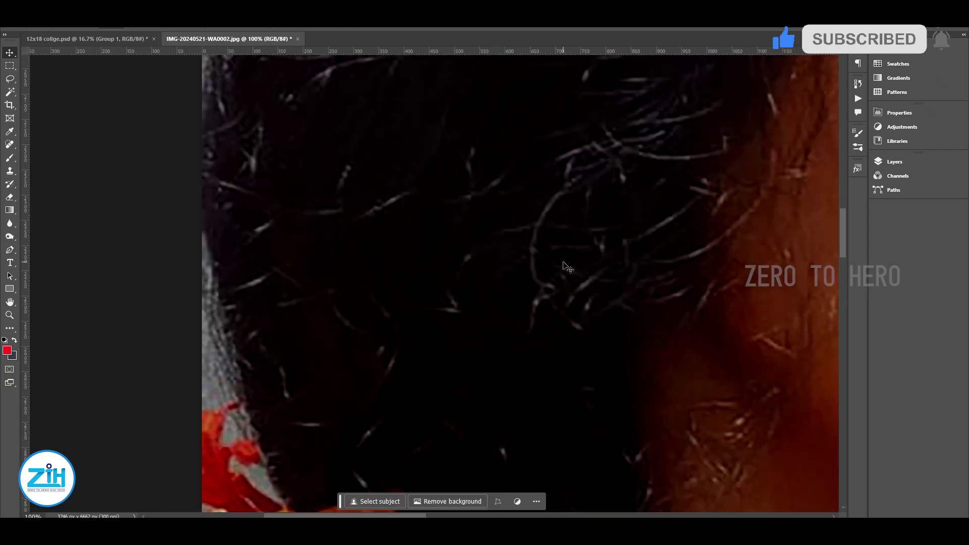
# - With the Pen tool, place anchors along the hair's left edge, crown and hairline
pyautogui.press('p')
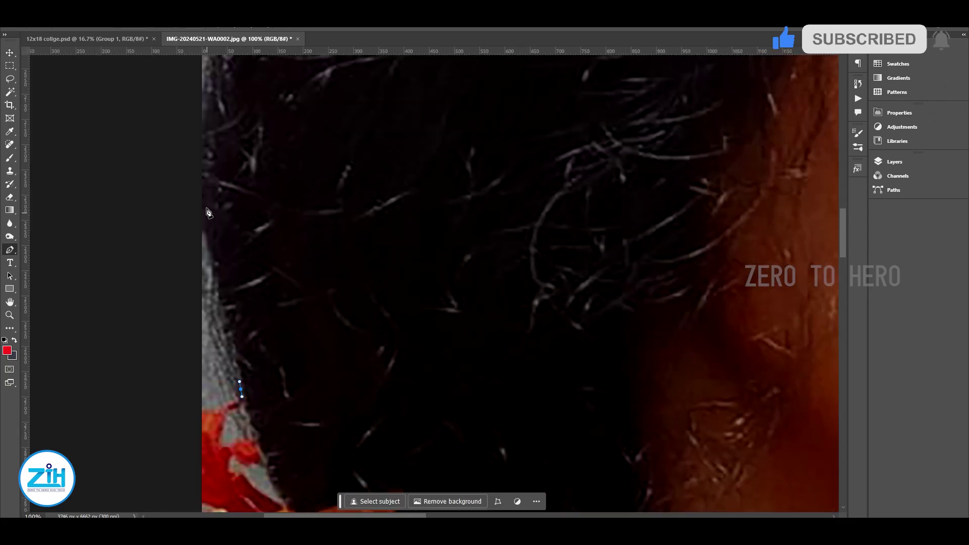
pyautogui.moveTo(209, 212); pyautogui.dragTo(227, 404)
pyautogui.click(233, 431)
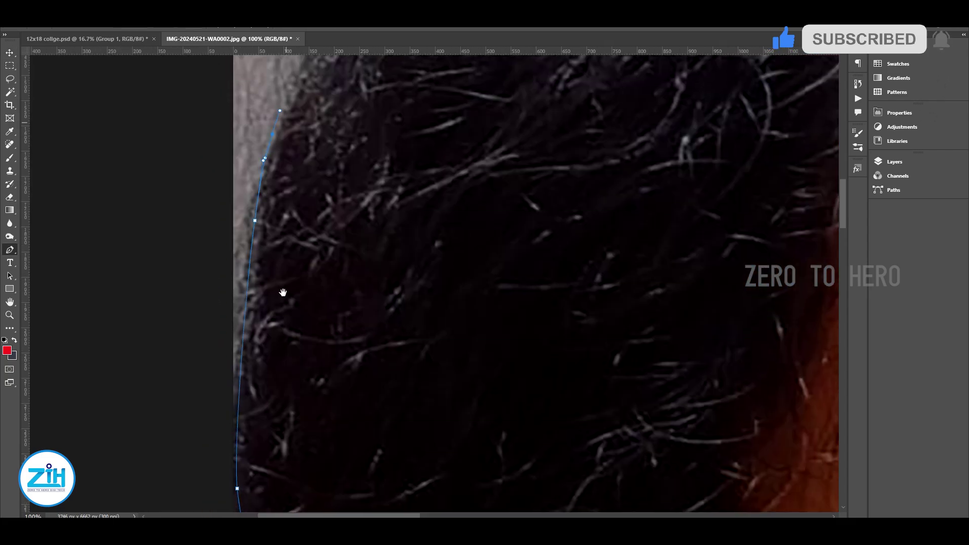
pyautogui.scroll(5, 301, 281)
pyautogui.scroll(7, 385, 92)
pyautogui.hscroll(3, 385, 91)
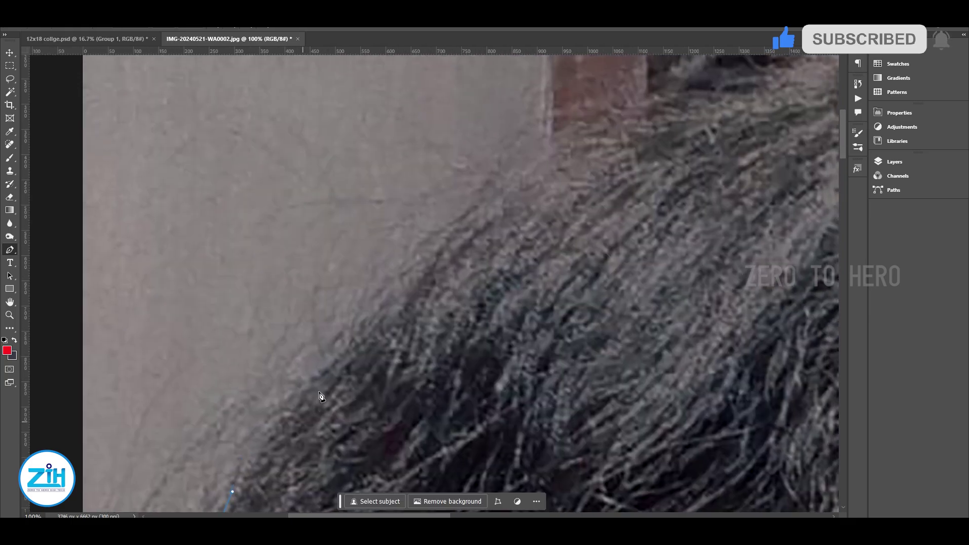
pyautogui.moveTo(625, 117); pyautogui.dragTo(277, 403)
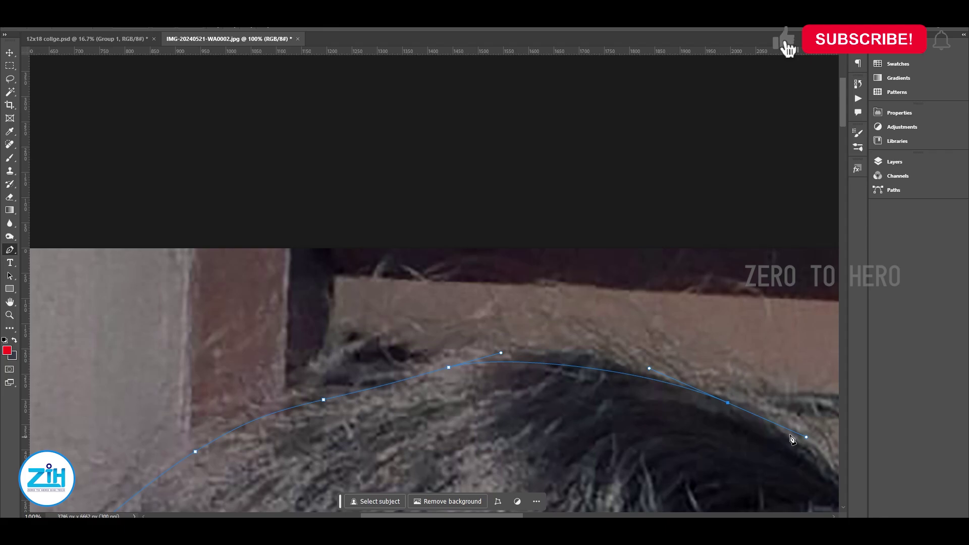
pyautogui.moveTo(727, 442); pyautogui.dragTo(326, 90)
pyautogui.click(512, 242)
pyautogui.click(548, 343)
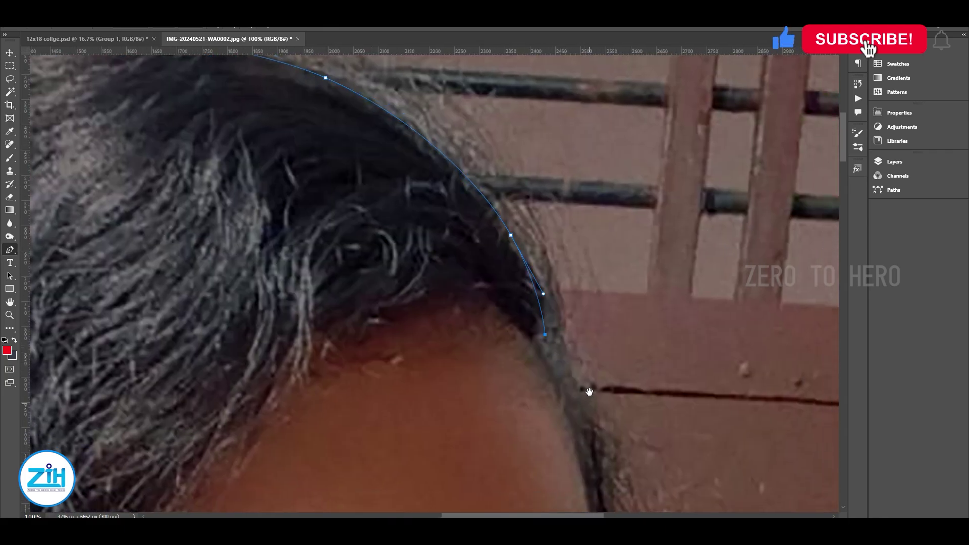
pyautogui.moveTo(585, 430); pyautogui.dragTo(502, 171)
pyautogui.click(525, 281)
pyautogui.click(529, 399)
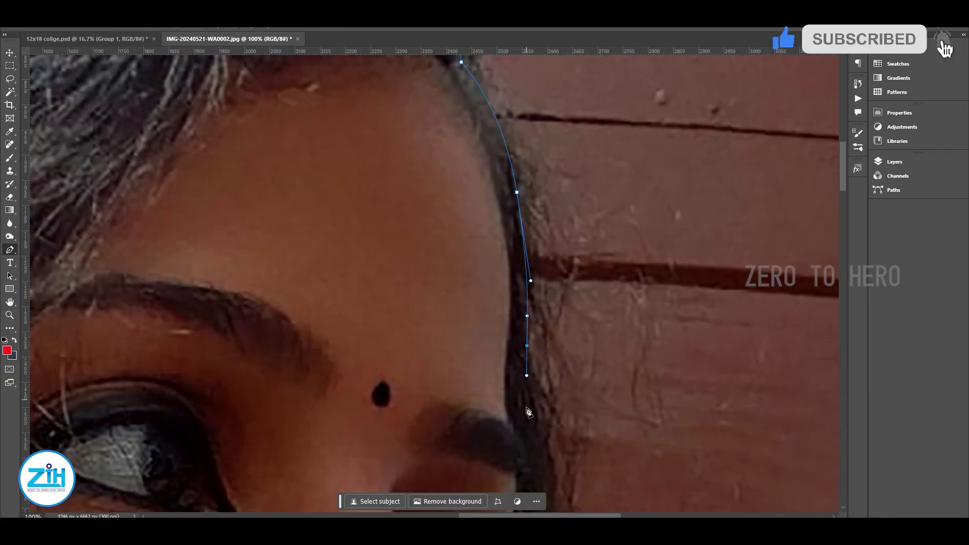
# - Continue the path down the face, chin, fingertip, finger and upper arm
pyautogui.moveTo(529, 399); pyautogui.dragTo(510, 51)
pyautogui.click(475, 342)
pyautogui.moveTo(486, 407); pyautogui.dragTo(509, 192)
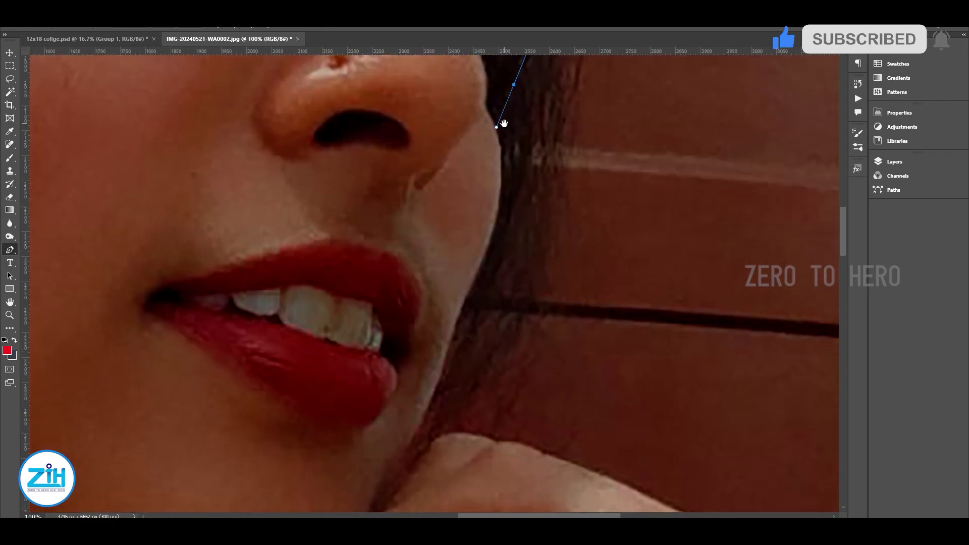
pyautogui.moveTo(463, 307); pyautogui.dragTo(455, 332)
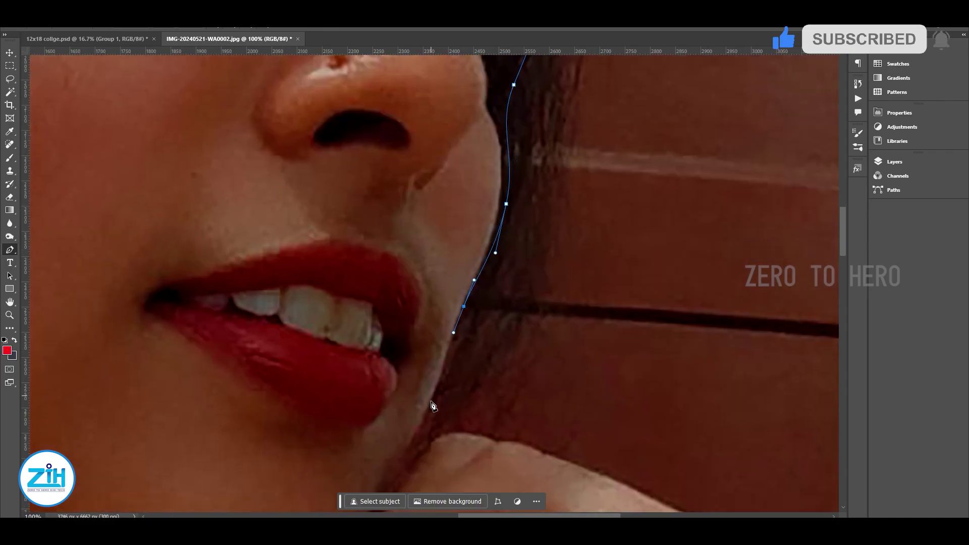
pyautogui.moveTo(422, 430); pyautogui.dragTo(494, 229)
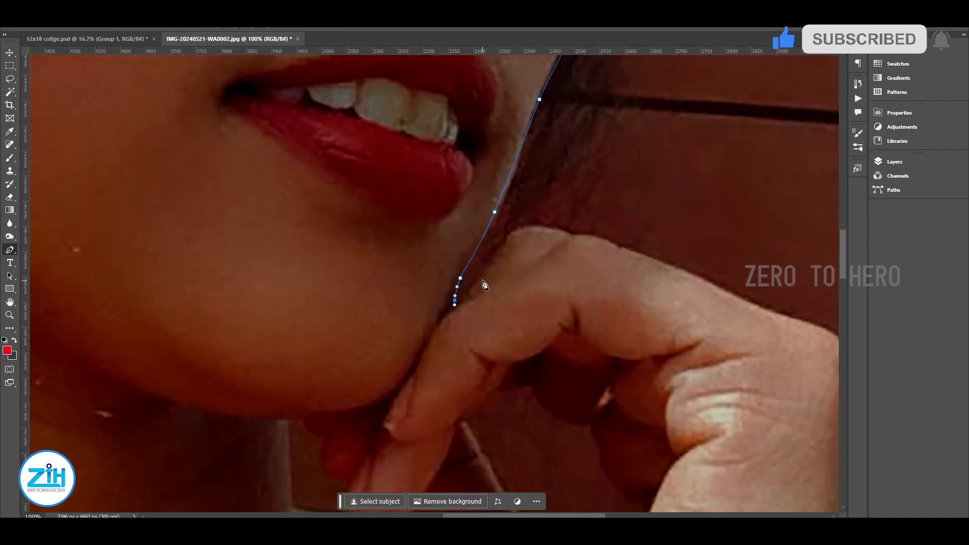
pyautogui.moveTo(638, 255); pyautogui.dragTo(670, 270)
pyautogui.moveTo(670, 270); pyautogui.dragTo(383, 127)
pyautogui.click(467, 299)
pyautogui.scroll(-5, 466, 210)
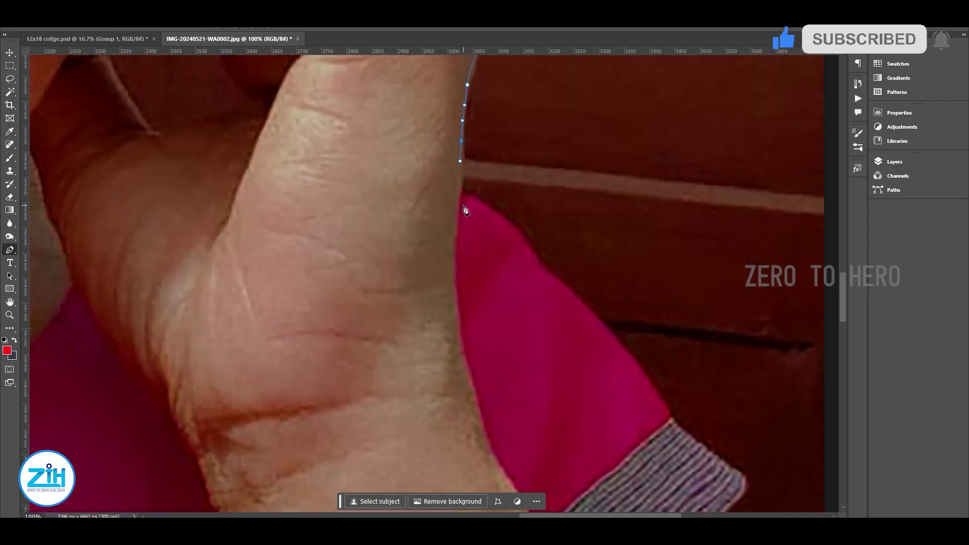
pyautogui.scroll(-10, 615, 350)
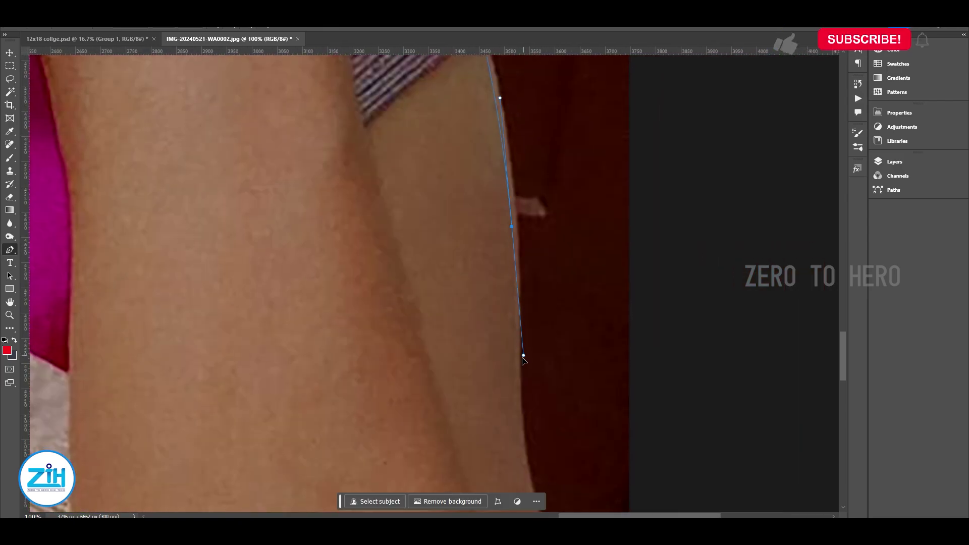
pyautogui.moveTo(531, 242); pyautogui.dragTo(546, 276)
# - Close the path around the woman and turn it into a 1-pixel feathered selection
pyautogui.scroll(-5, 555, 308)
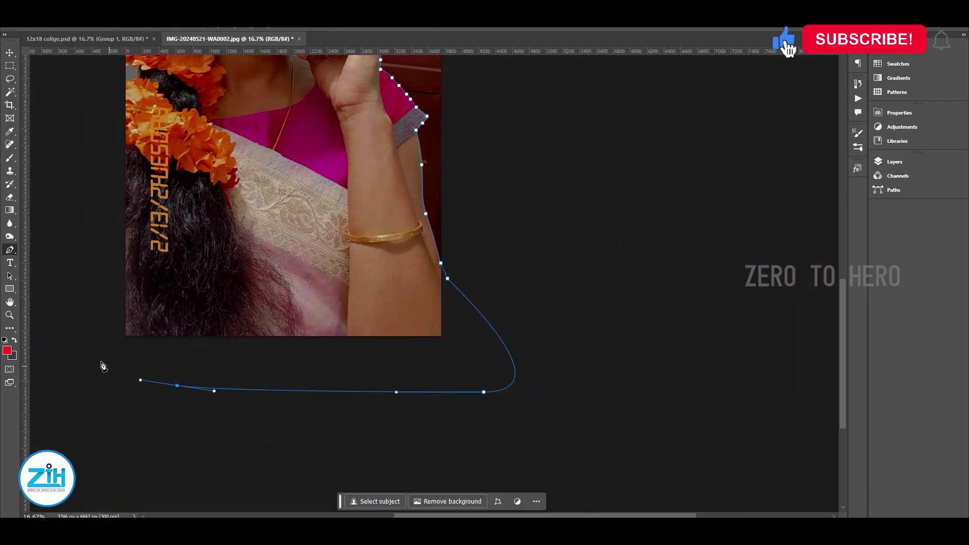
pyautogui.scroll(5, 187, 335)
pyautogui.moveTo(201, 329); pyautogui.dragTo(215, 323)
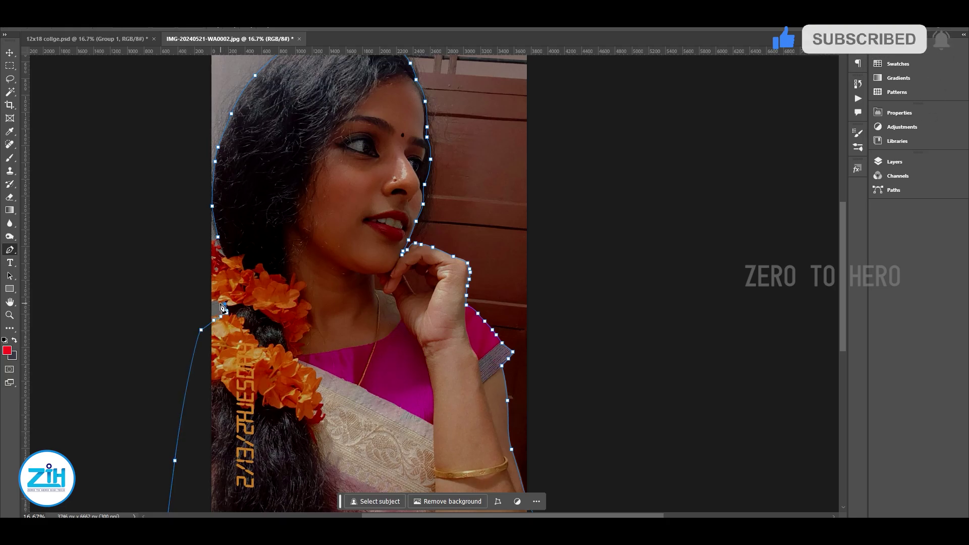
pyautogui.click(218, 244)
pyautogui.hotkey('ctrl', 'Return')
pyautogui.hotkey('shift', 'F6')
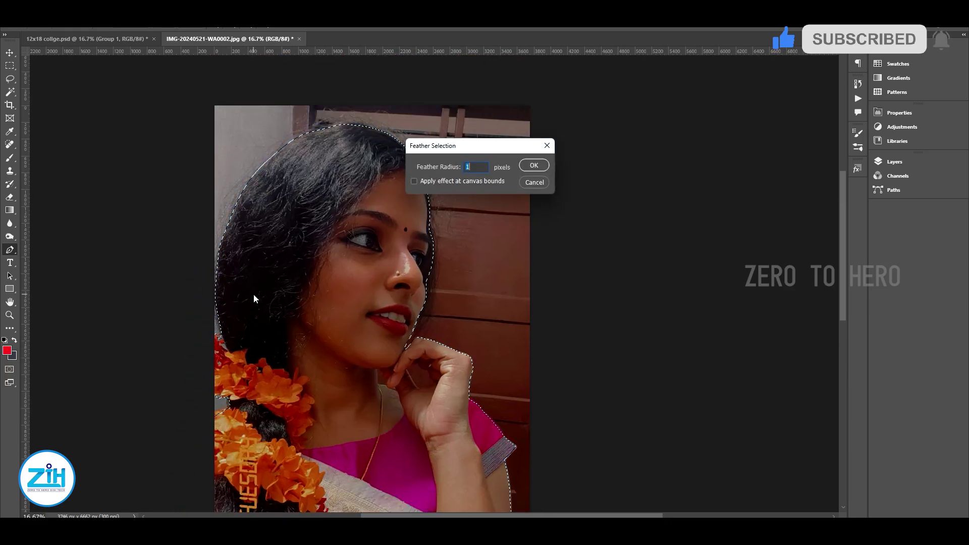
pyautogui.press('Return')
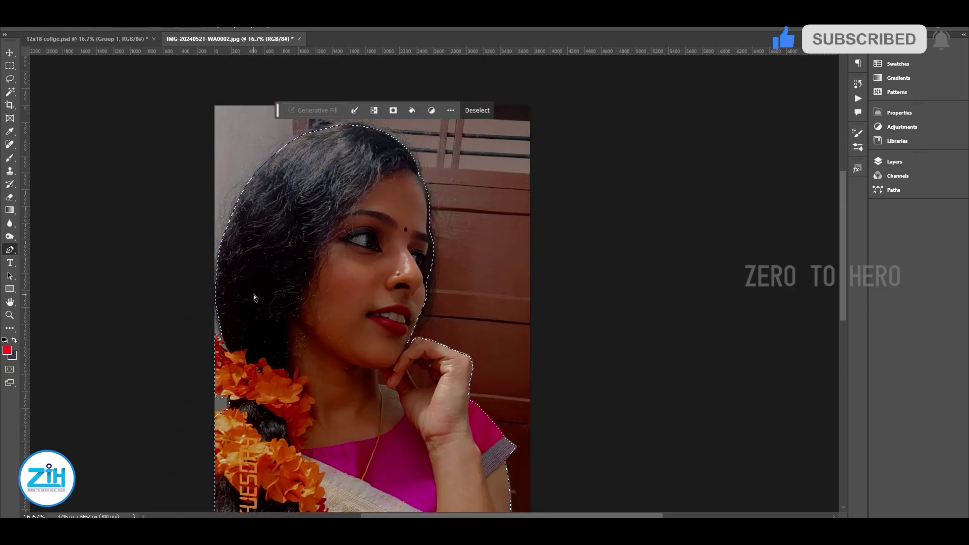
# - Paste the cut-out portrait into the 12x18 collage document
pyautogui.click(113, 38)
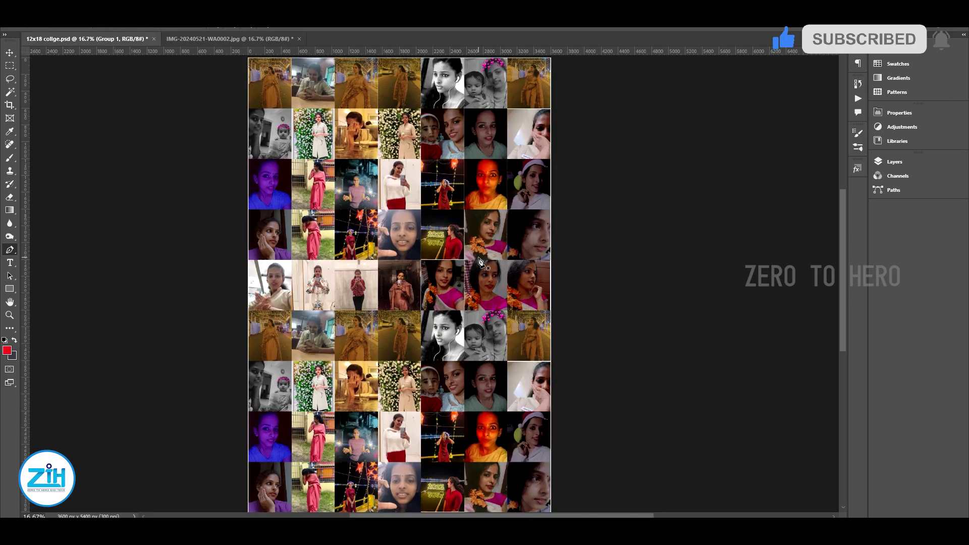
pyautogui.hotkey('ctrl', 'v')
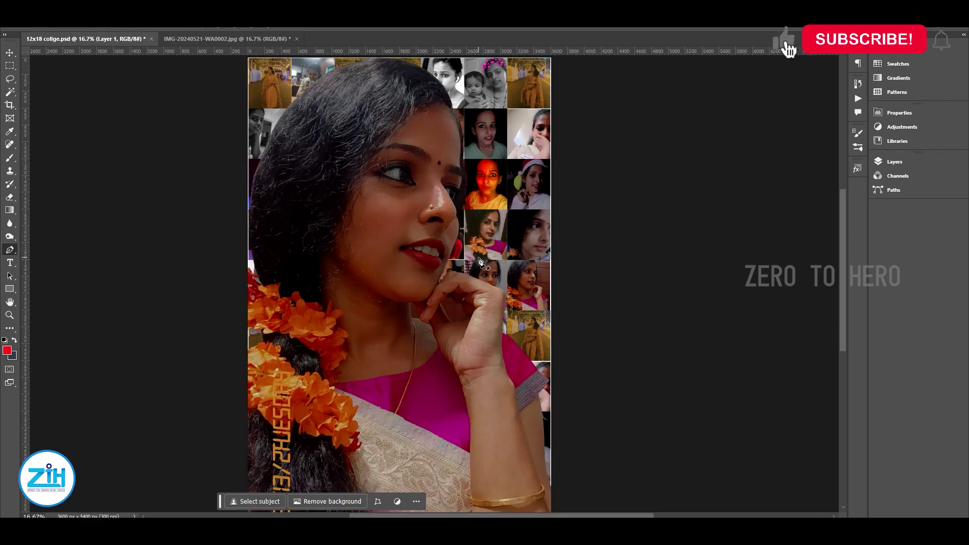
pyautogui.press('v')
pyautogui.scroll(-2, 454, 293)
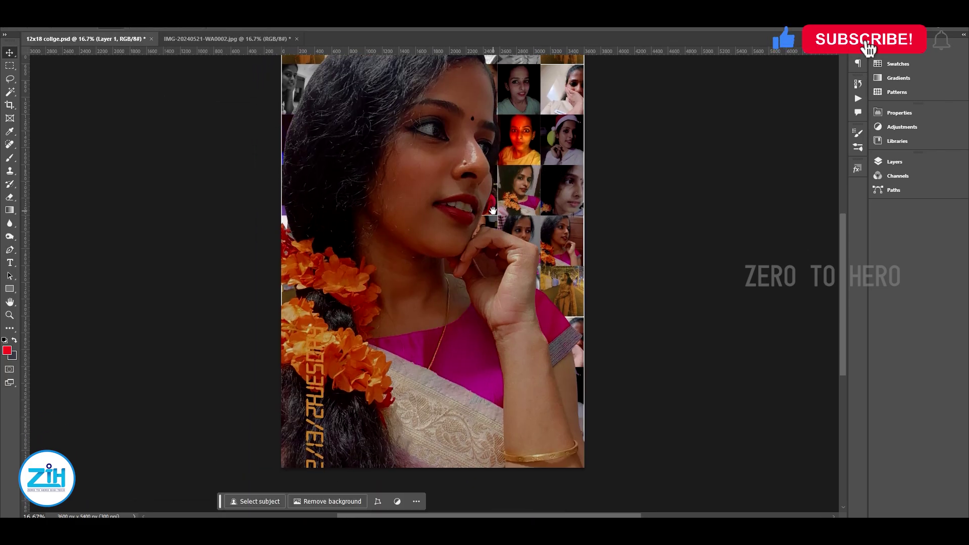
pyautogui.rightClick(432, 329)
pyautogui.press('Escape')
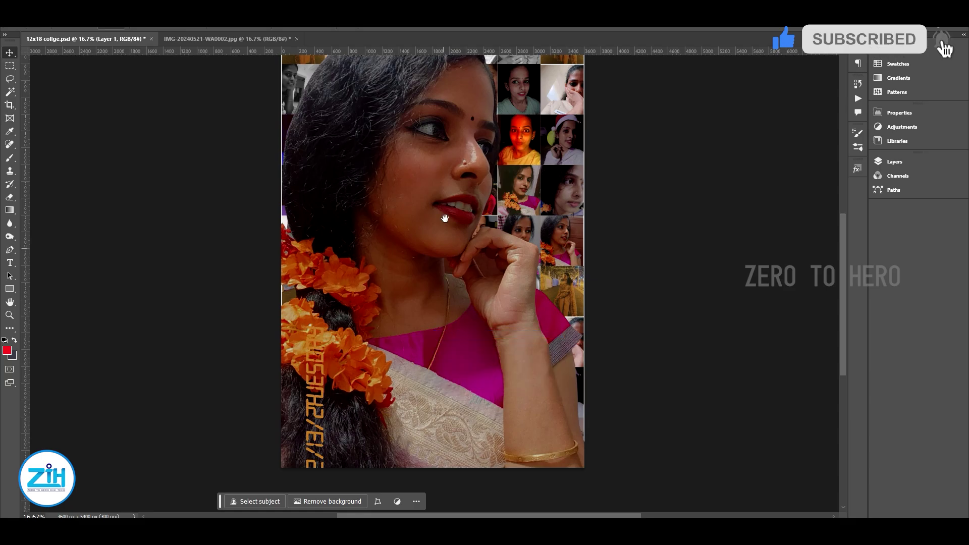
pyautogui.moveTo(444, 199); pyautogui.dragTo(450, 300)
# - Scale and move the portrait over the collage's left side with Free Transform
pyautogui.hotkey('ctrl', 't')
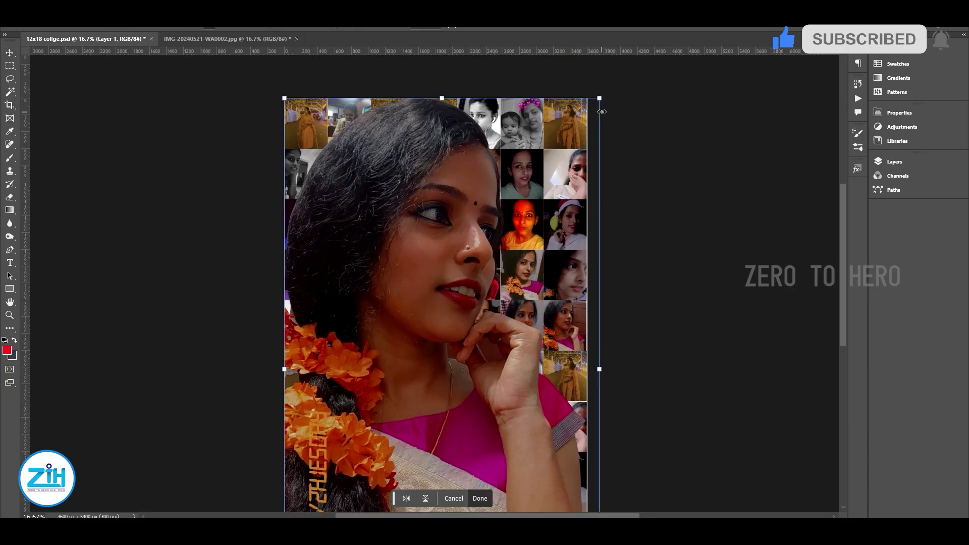
pyautogui.moveTo(599, 99); pyautogui.dragTo(581, 211)
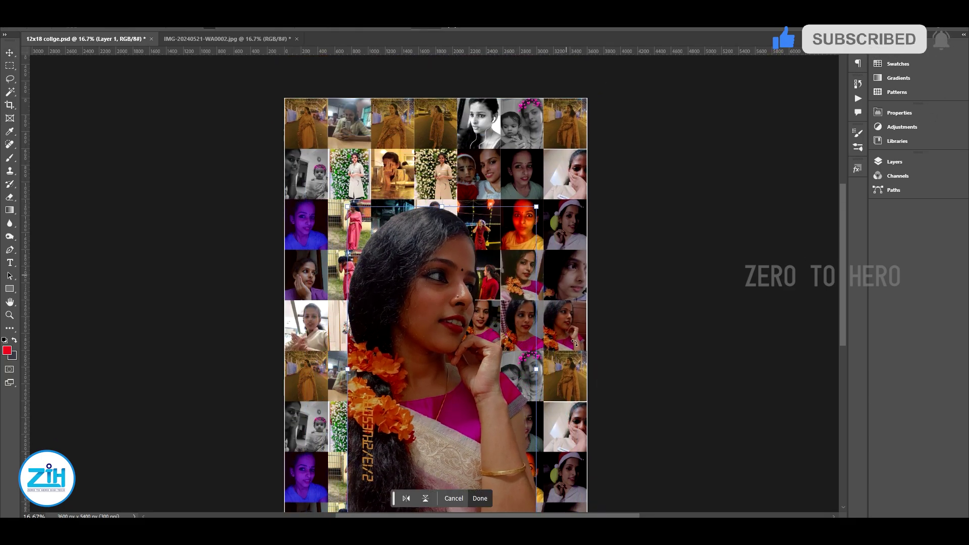
pyautogui.moveTo(452, 330); pyautogui.dragTo(389, 330)
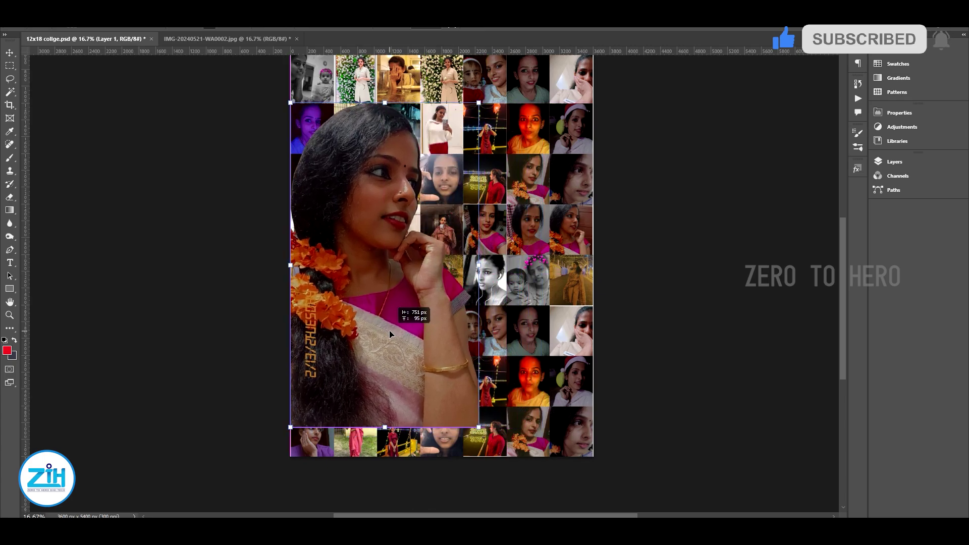
pyautogui.moveTo(477, 113); pyautogui.dragTo(494, 96)
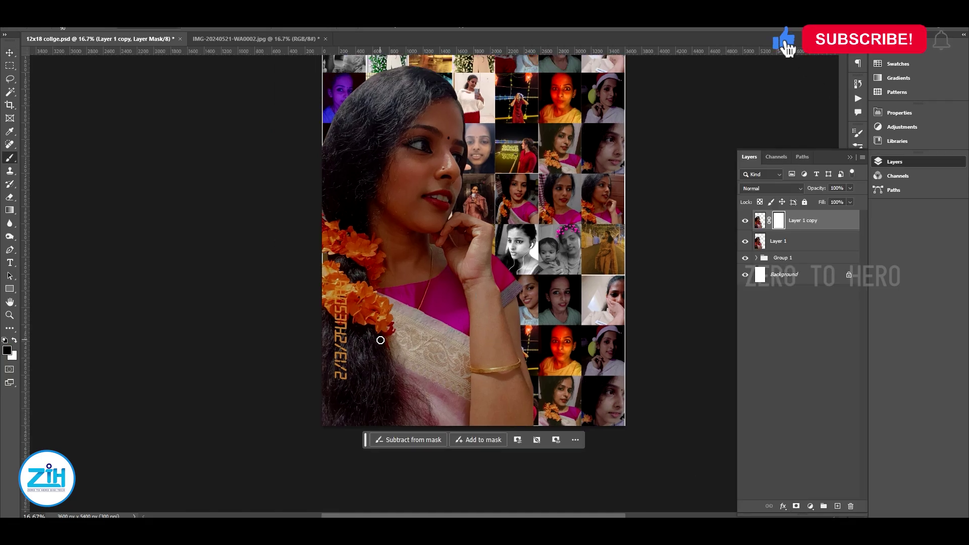
# - Hide Layer 1 and mask Layer 1 copy's lower-left to reveal collage tiles
pyautogui.click(745, 241)
pyautogui.moveTo(497, 379)
pyautogui.mouseDown()
pyautogui.moveTo(520, 400)
pyautogui.moveTo(288, 331)
pyautogui.moveTo(372, 426)
pyautogui.mouseUp()
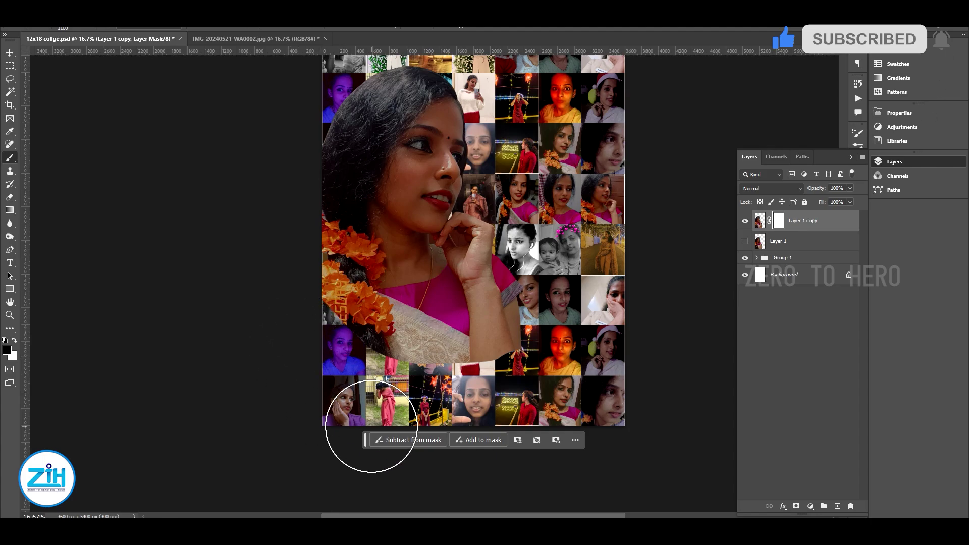
pyautogui.hotkey('ctrl', 'z')
pyautogui.rightClick(379, 335)
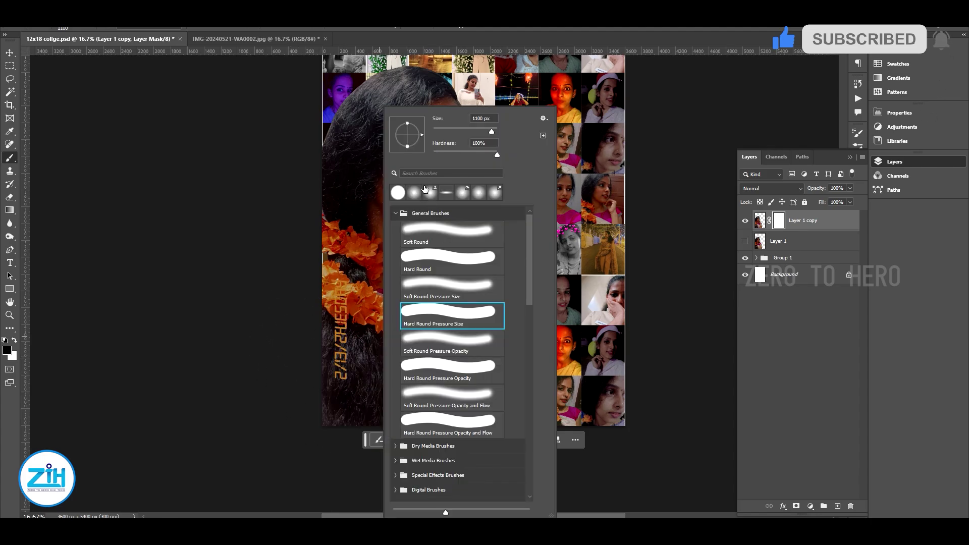
pyautogui.press('Escape')
pyautogui.moveTo(509, 448); pyautogui.dragTo(356, 429)
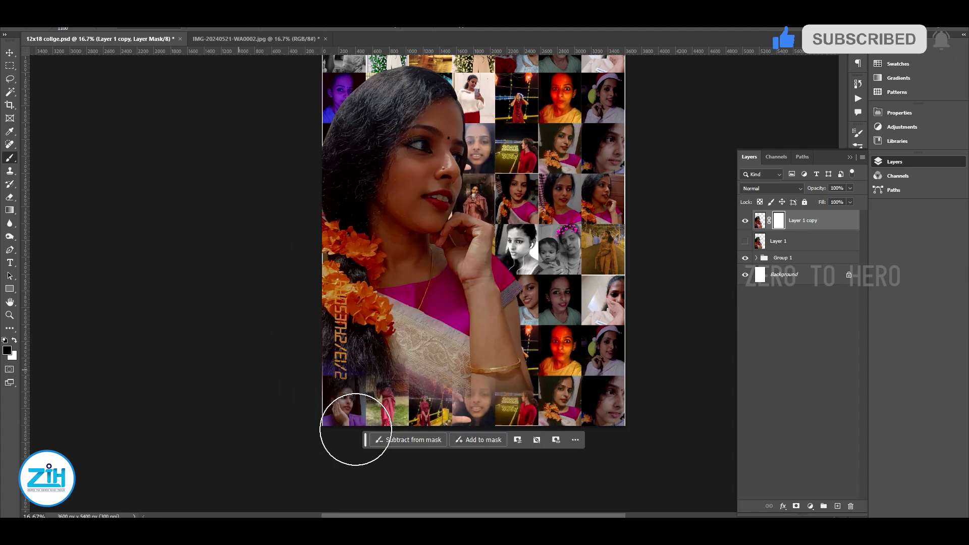
pyautogui.moveTo(272, 288); pyautogui.dragTo(370, 439)
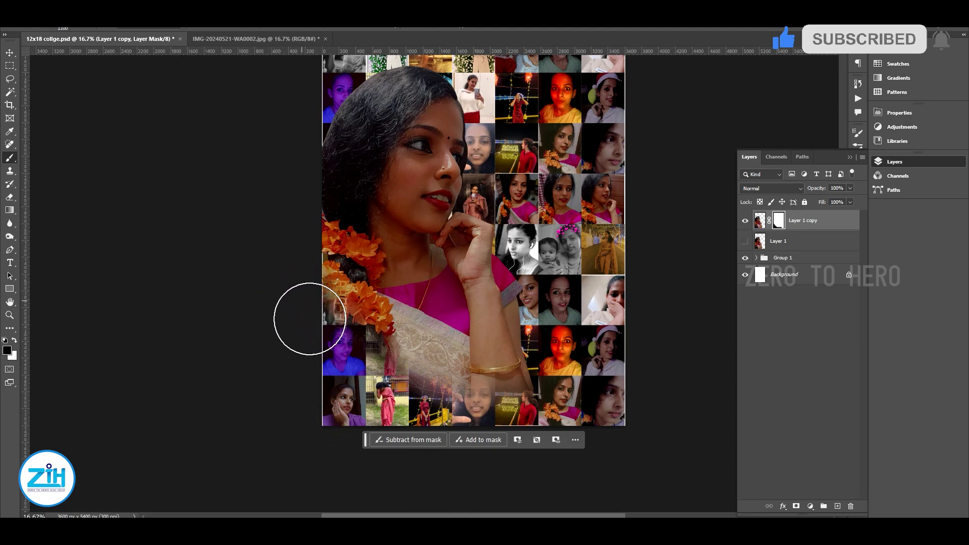
# - Show Layer 1 at 50% opacity and select Layer 1 copy
pyautogui.press('v')
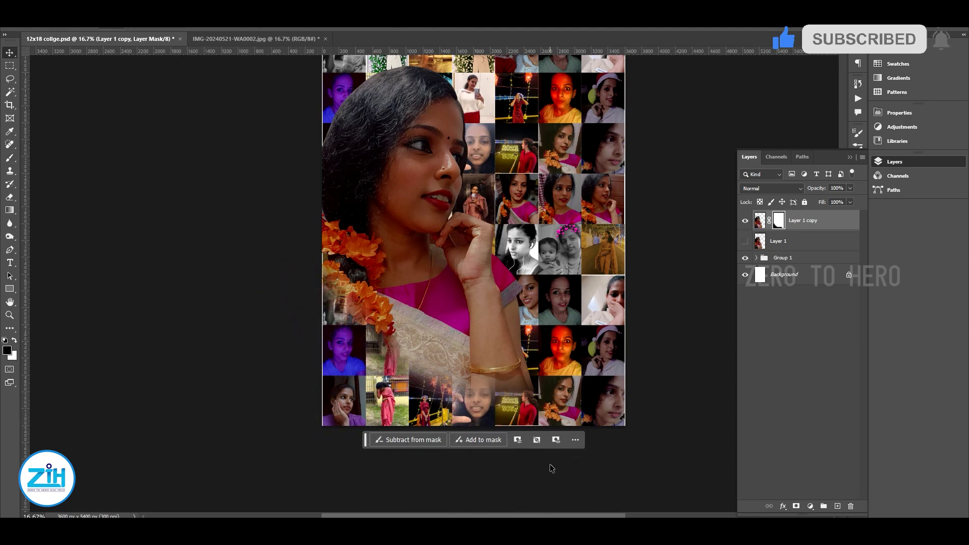
pyautogui.click(779, 241)
pyautogui.click(745, 240)
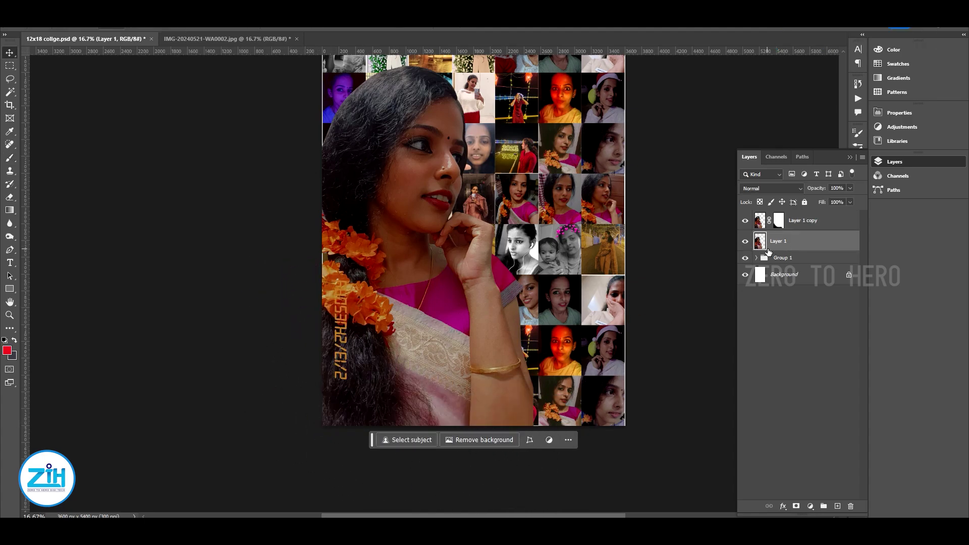
pyautogui.press('3')
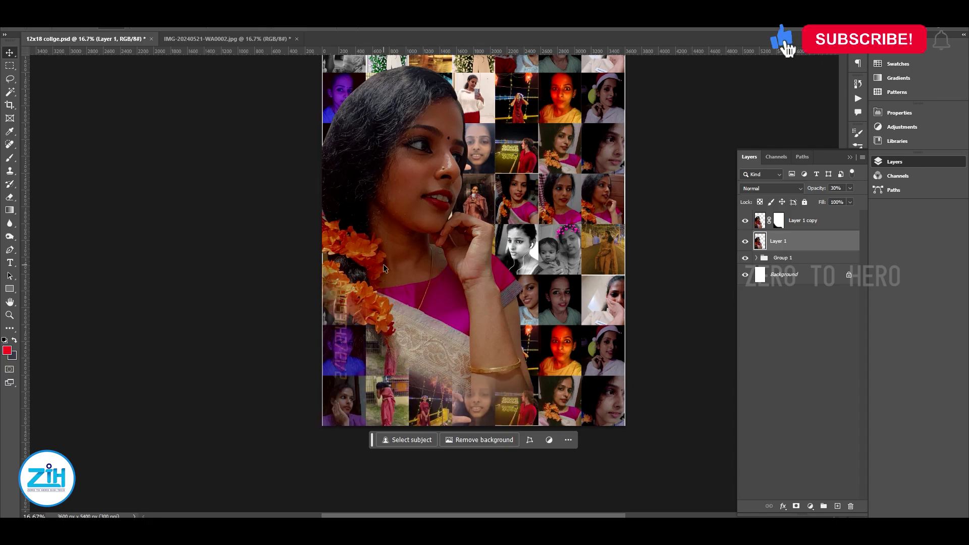
pyautogui.press('5')
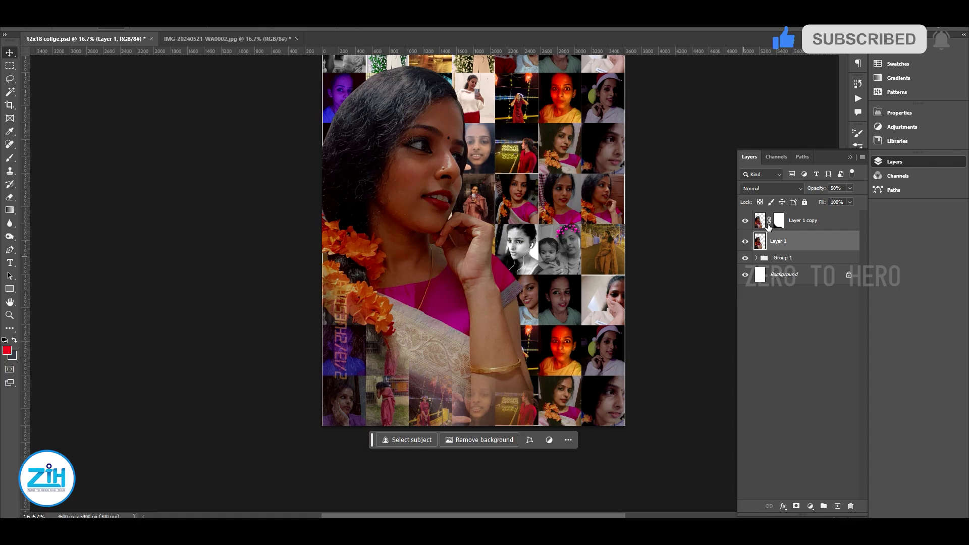
pyautogui.click(758, 222)
# - Brighten Layer 1 copy's highlights with Levels and restore it to 100% opacity
pyautogui.press('5')
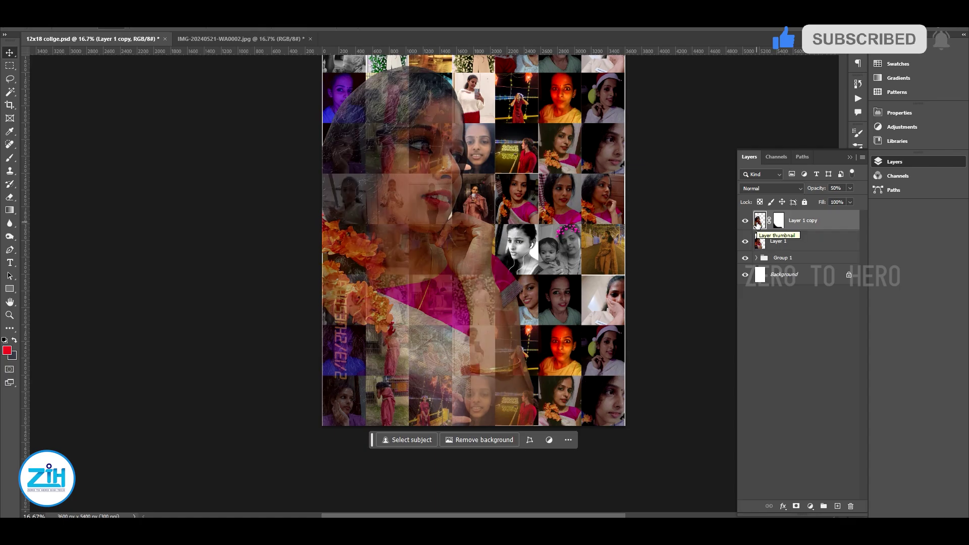
pyautogui.press('7')
pyautogui.hotkey('ctrl', 'l')
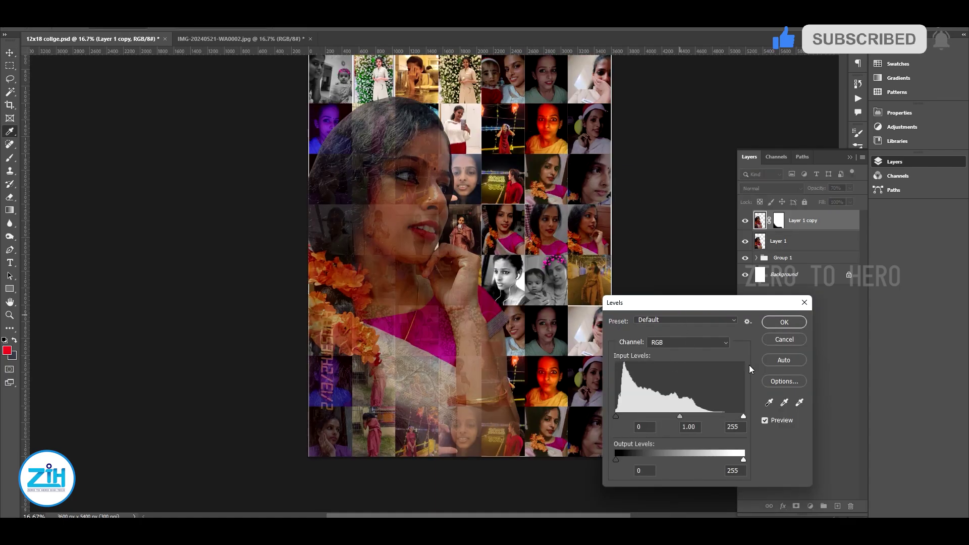
pyautogui.moveTo(743, 416); pyautogui.dragTo(706, 417)
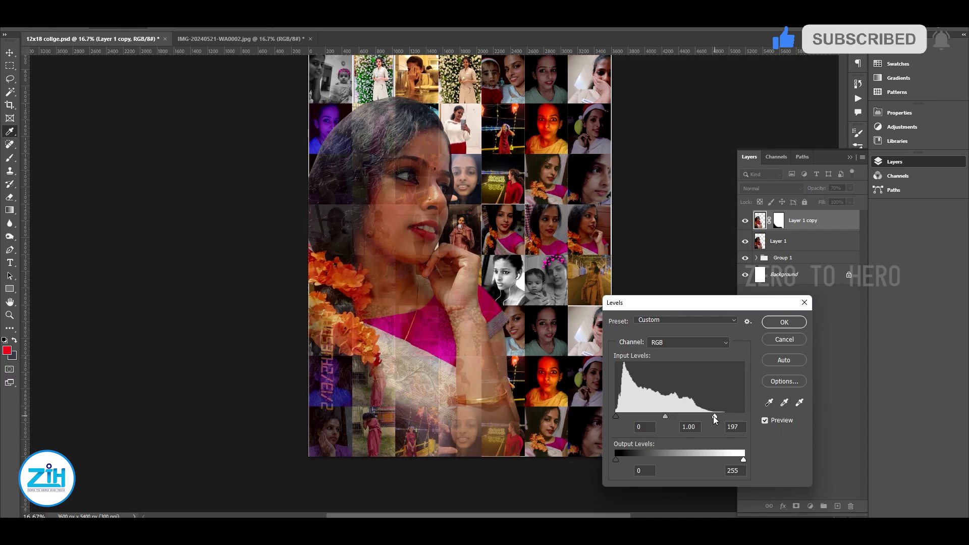
pyautogui.click(783, 322)
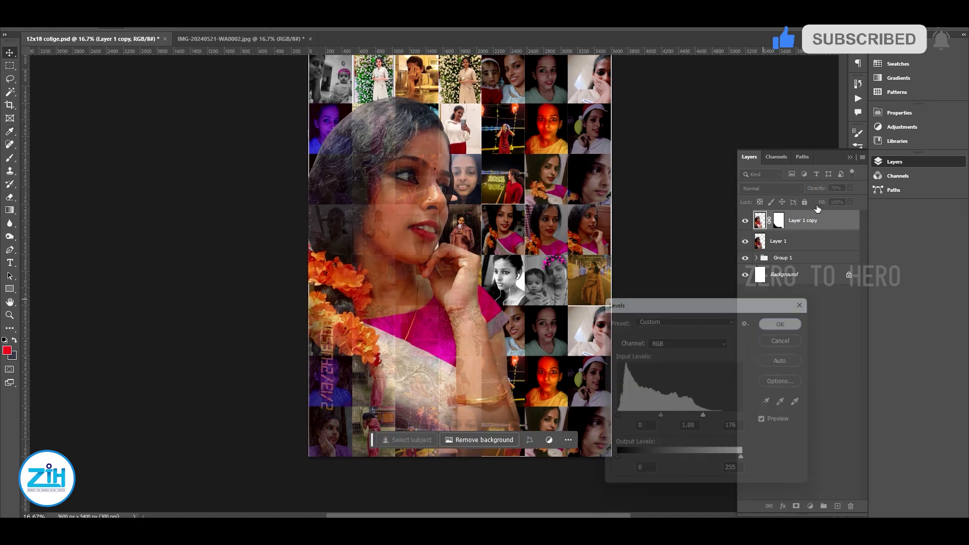
pyautogui.moveTo(846, 199); pyautogui.dragTo(903, 202)
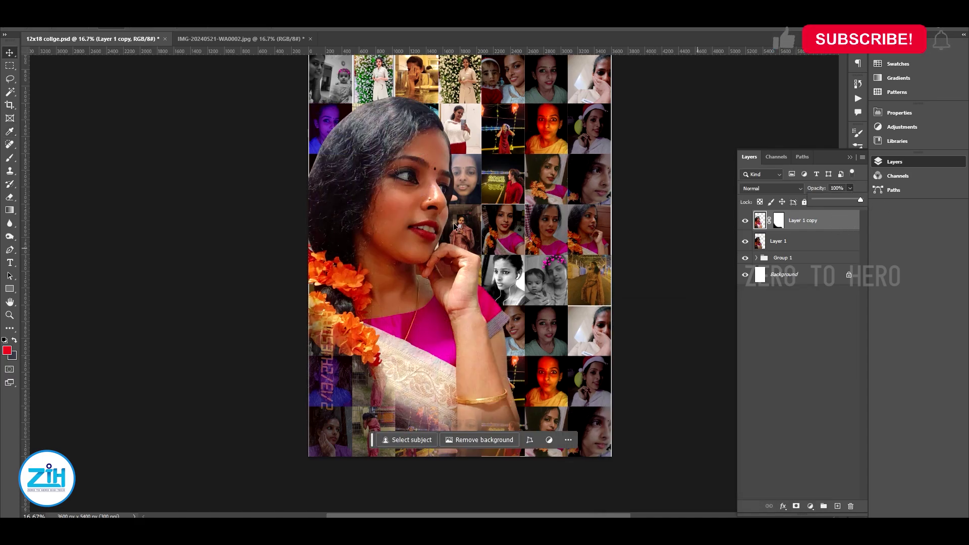
# - Apply a second Levels: black point from a dark area, brighter midtones and highlights
pyautogui.hotkey('ctrl', 'l')
pyautogui.click(769, 402)
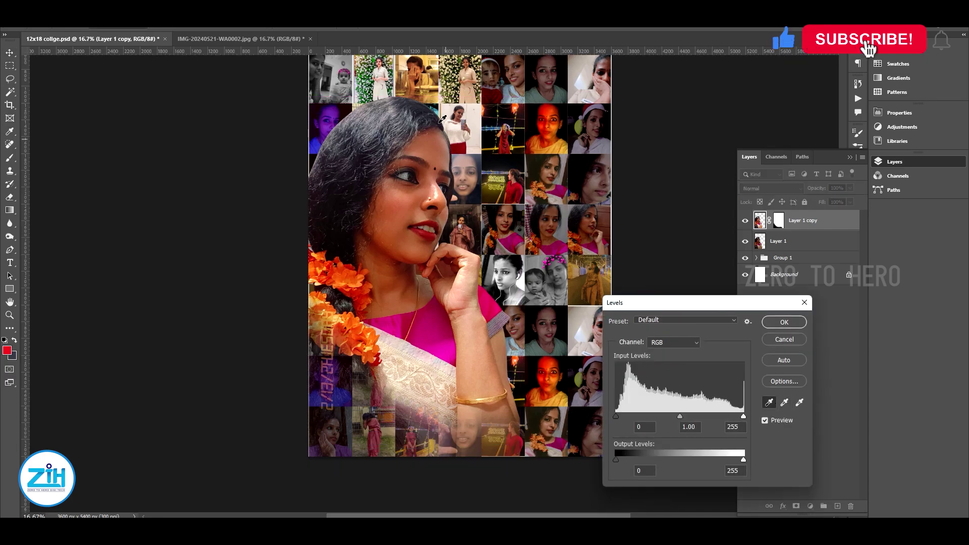
pyautogui.click(426, 108)
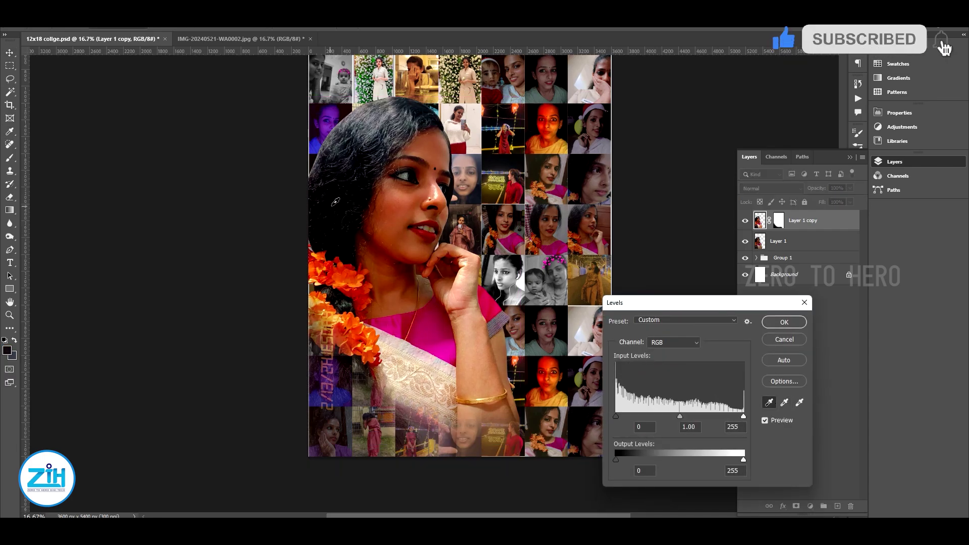
pyautogui.moveTo(676, 417); pyautogui.dragTo(650, 416)
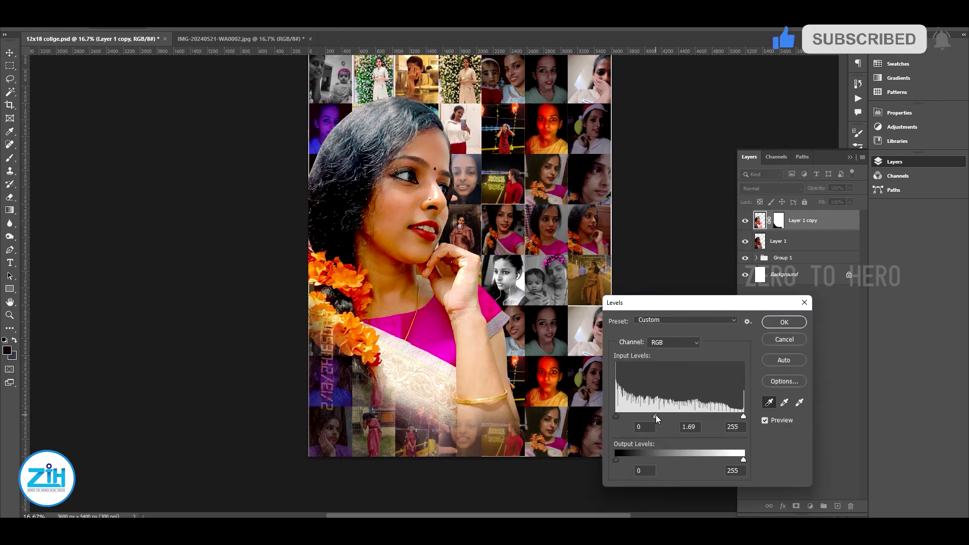
pyautogui.moveTo(742, 416); pyautogui.dragTo(722, 418)
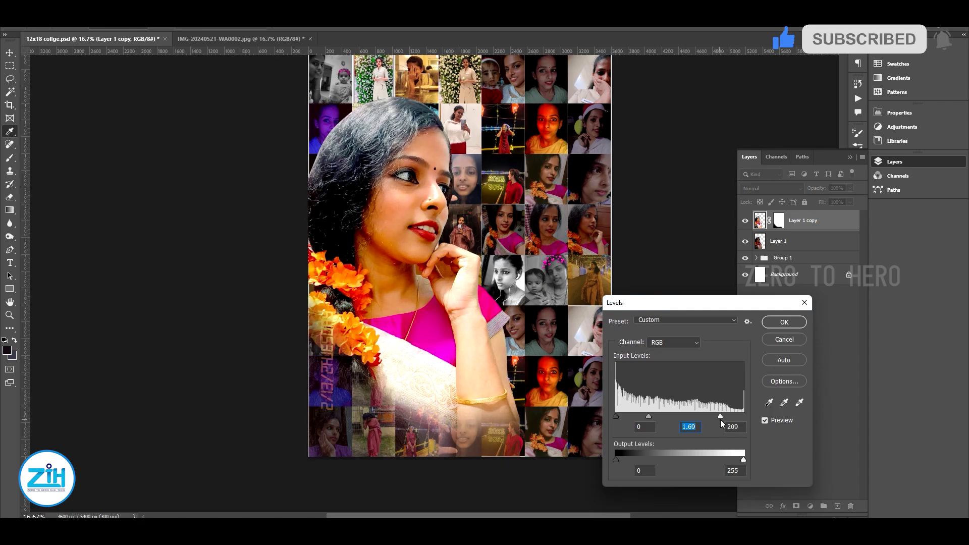
pyautogui.moveTo(649, 418); pyautogui.dragTo(645, 418)
pyautogui.press('Return')
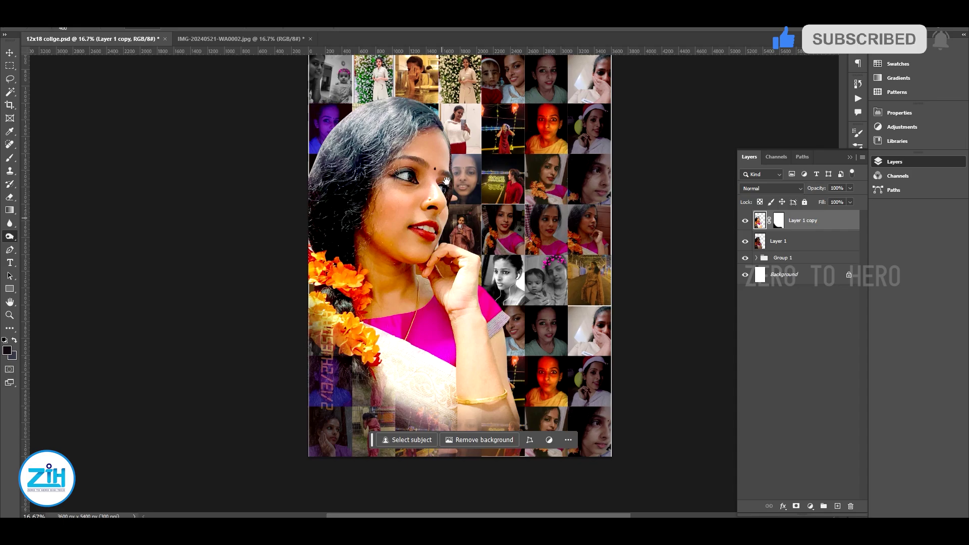
pyautogui.scroll(3, 447, 236)
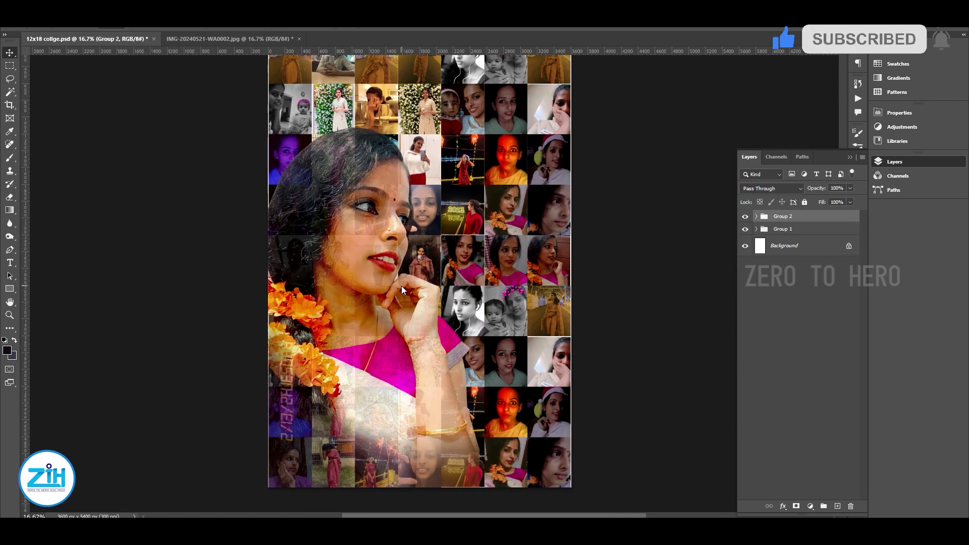
# - Add a Drop Shadow to Group 2 with 73 px distance and 114 px size
pyautogui.click(589, 449)
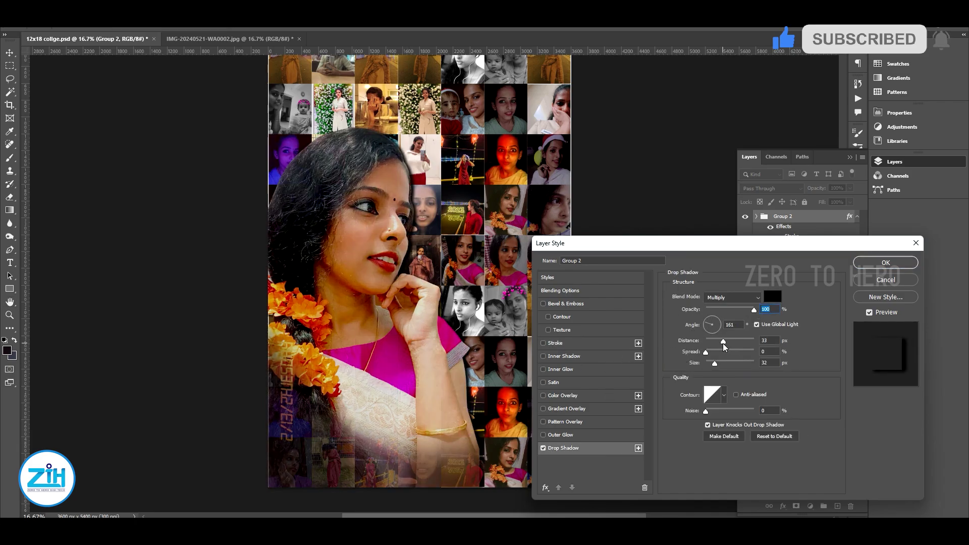
pyautogui.moveTo(715, 364); pyautogui.dragTo(740, 343)
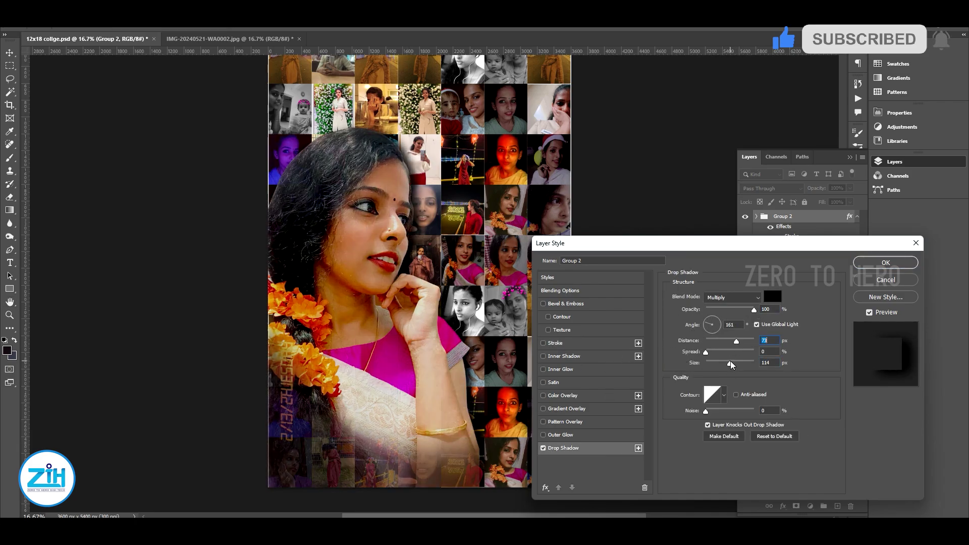
pyautogui.click(732, 297)
pyautogui.rightClick(472, 188)
# - Create a merged single-layer copy of Group 1
pyautogui.click(472, 187)
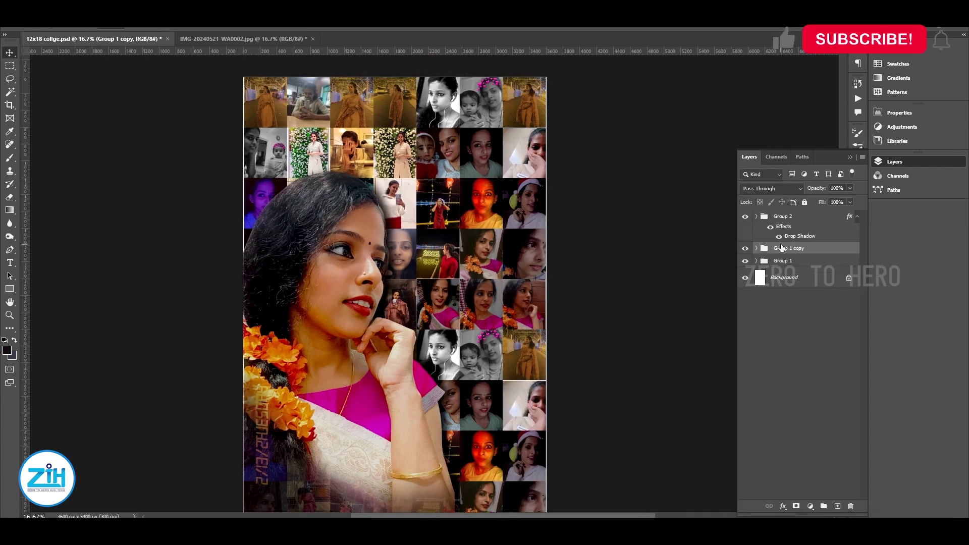
pyautogui.hotkey('ctrl', 'alt', 'e')
pyautogui.press('e')
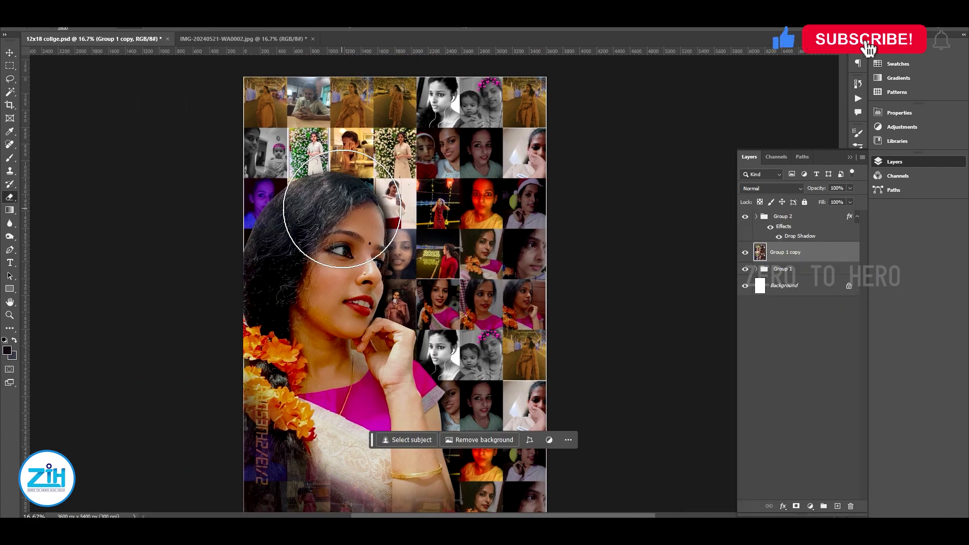
pyautogui.press('v')
# - Brighten the merged copy with a Curves lift and save 12x18 collge.psd
pyautogui.hotkey('ctrl', 'm')
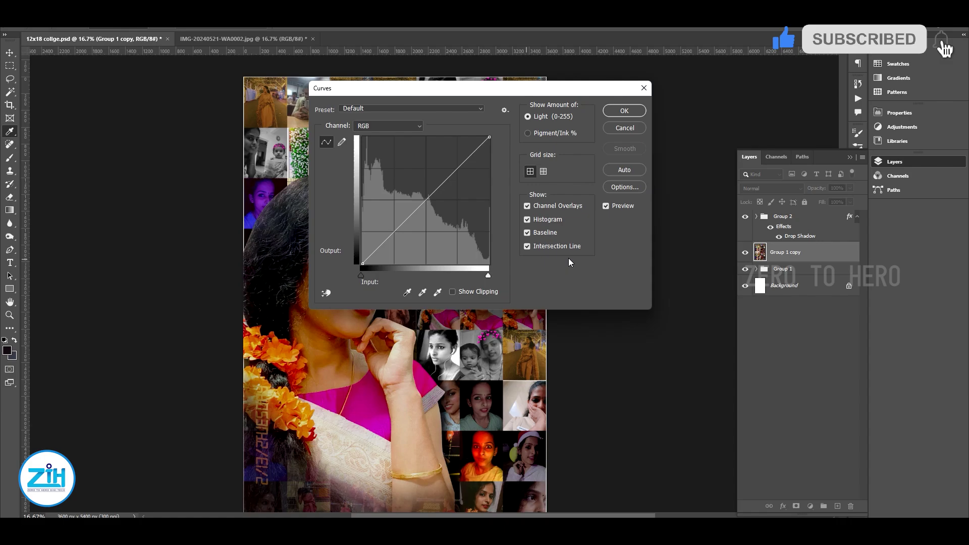
pyautogui.moveTo(495, 93); pyautogui.dragTo(730, 204)
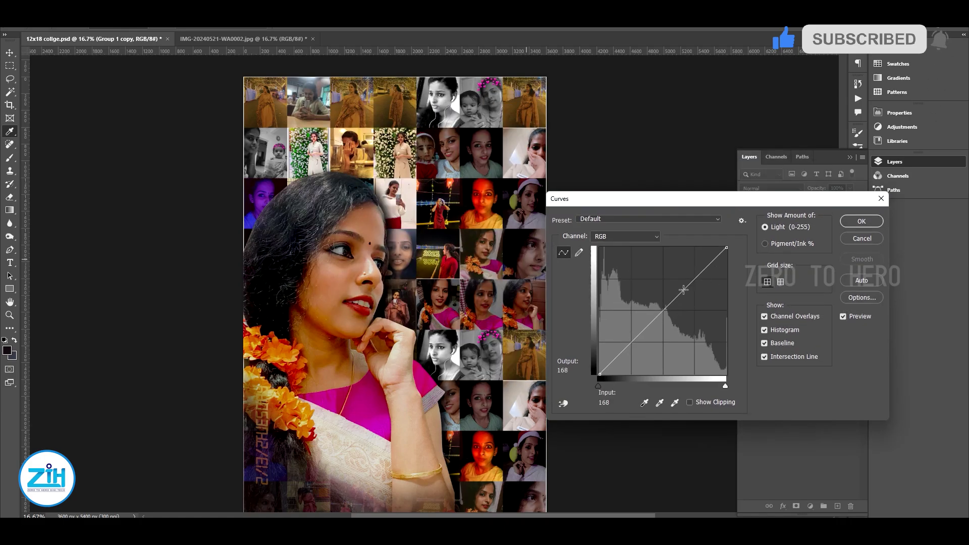
pyautogui.moveTo(683, 289); pyautogui.dragTo(679, 271)
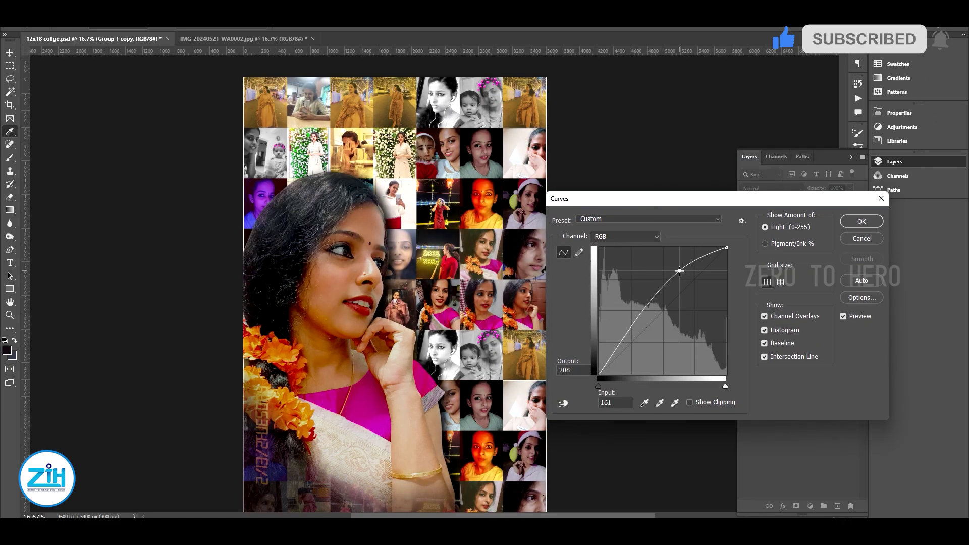
pyautogui.moveTo(621, 340); pyautogui.dragTo(622, 335)
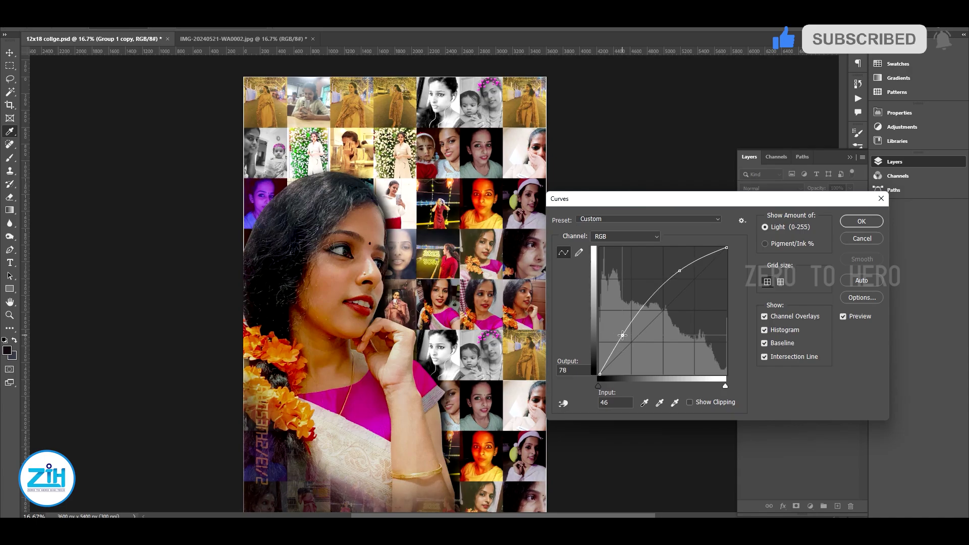
pyautogui.press('Return')
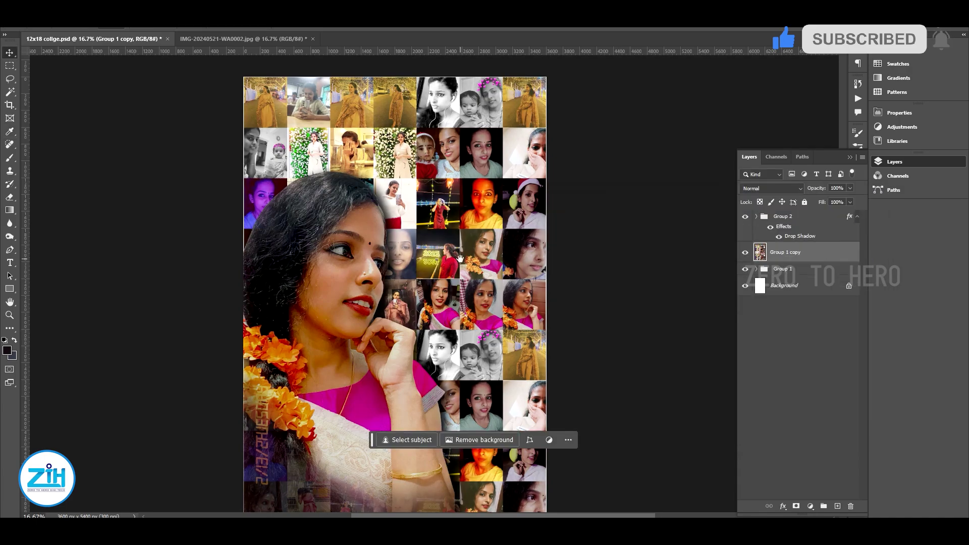
pyautogui.scroll(-1, 448, 242)
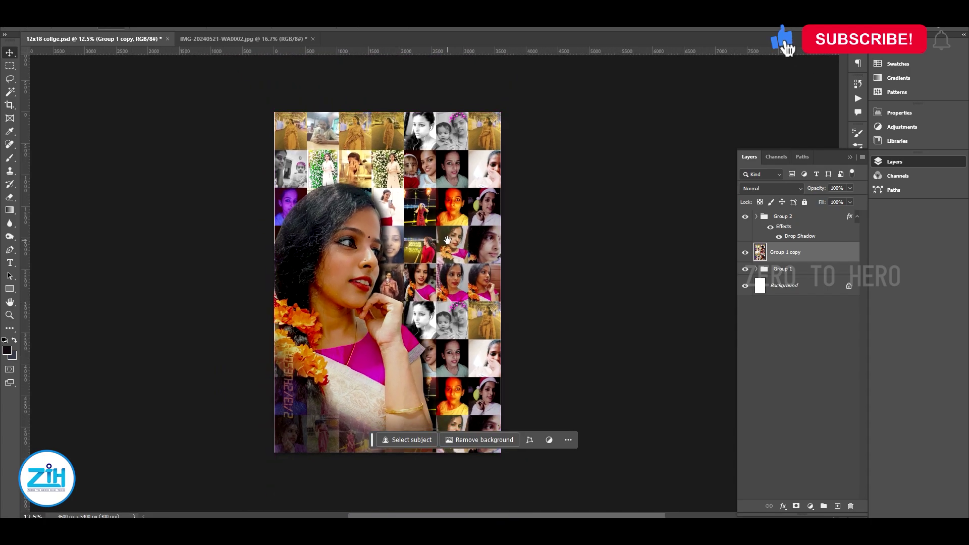
pyautogui.hotkey('ctrl', 's')
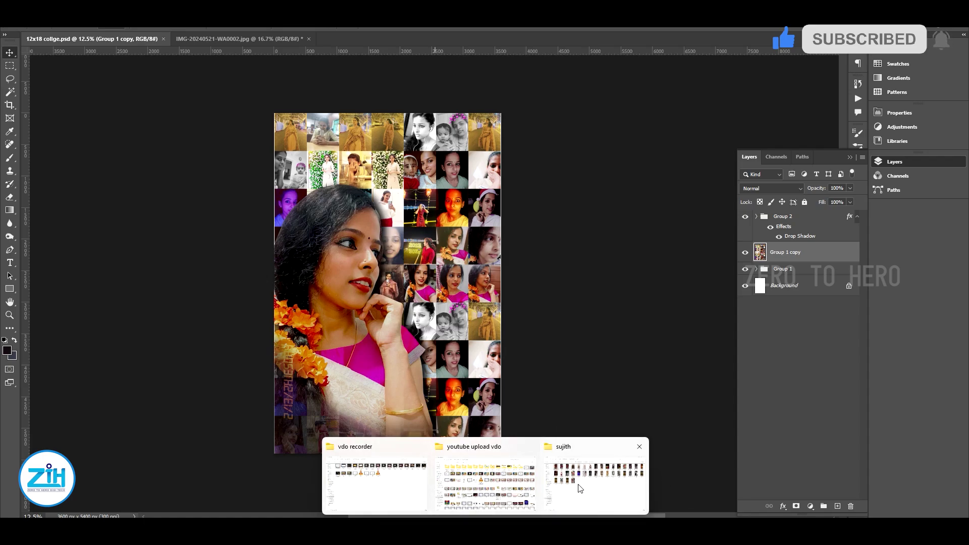
# - Open the images > bg edit folder on the Image & PSD (E:) drive in File Explorer
pyautogui.click(590, 490)
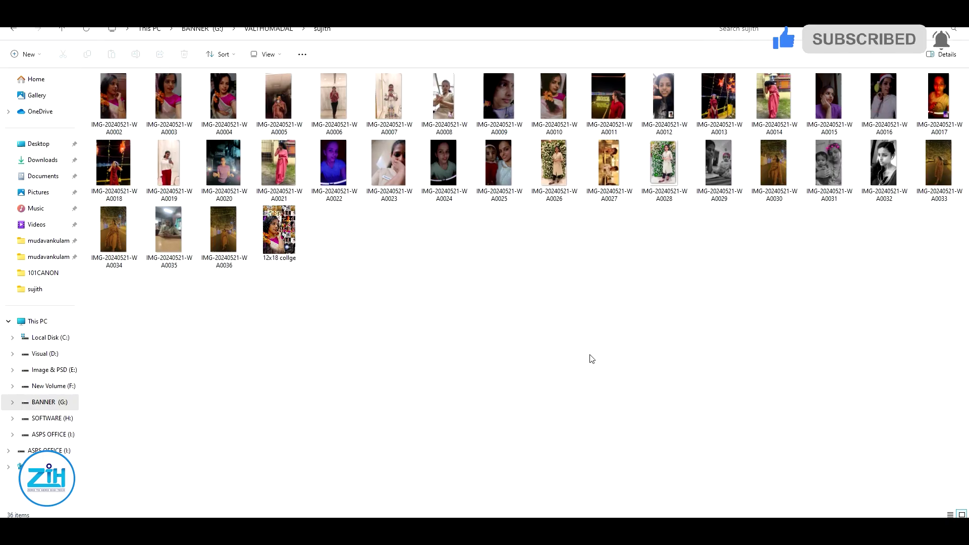
pyautogui.press('super+e')
pyautogui.click(54, 373)
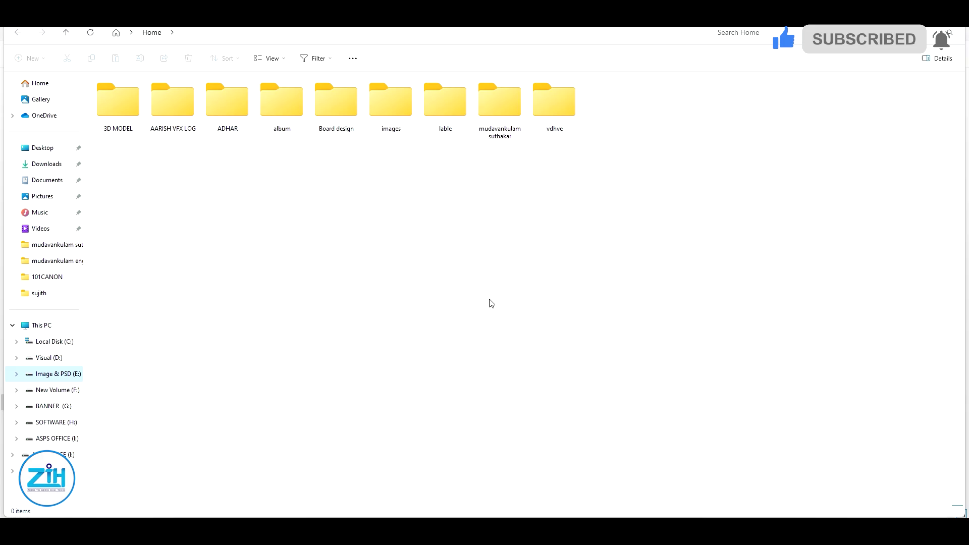
pyautogui.doubleClick(390, 132)
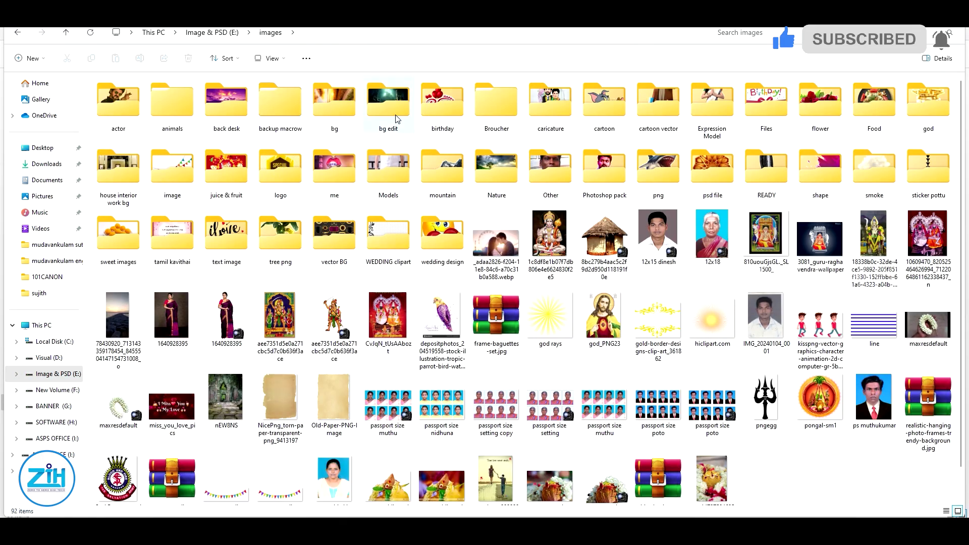
pyautogui.doubleClick(396, 119)
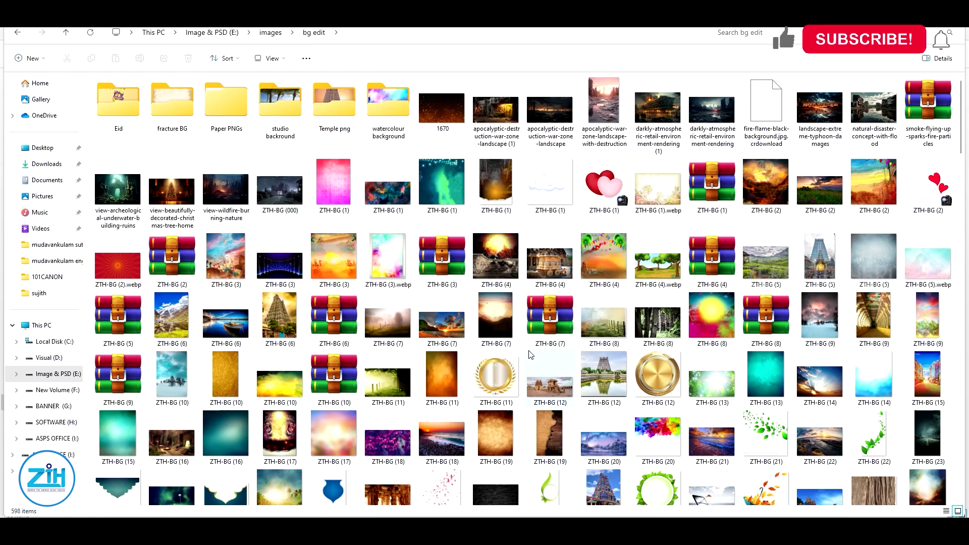
# - Find the blue watercolour ZTH-BG (94) and drag it onto Photoshop
pyautogui.scroll(-3, 530, 355)
pyautogui.scroll(-3, 530, 354)
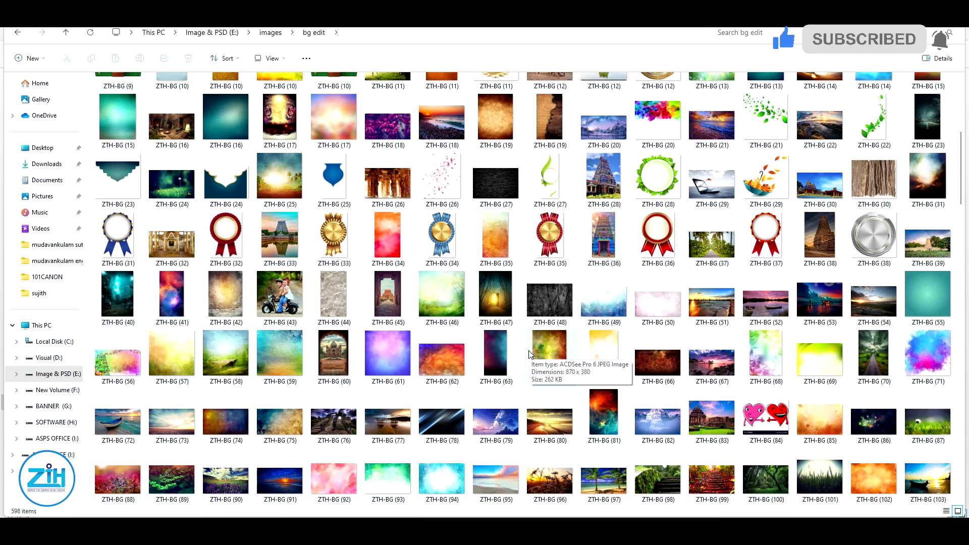
pyautogui.scroll(-3, 530, 355)
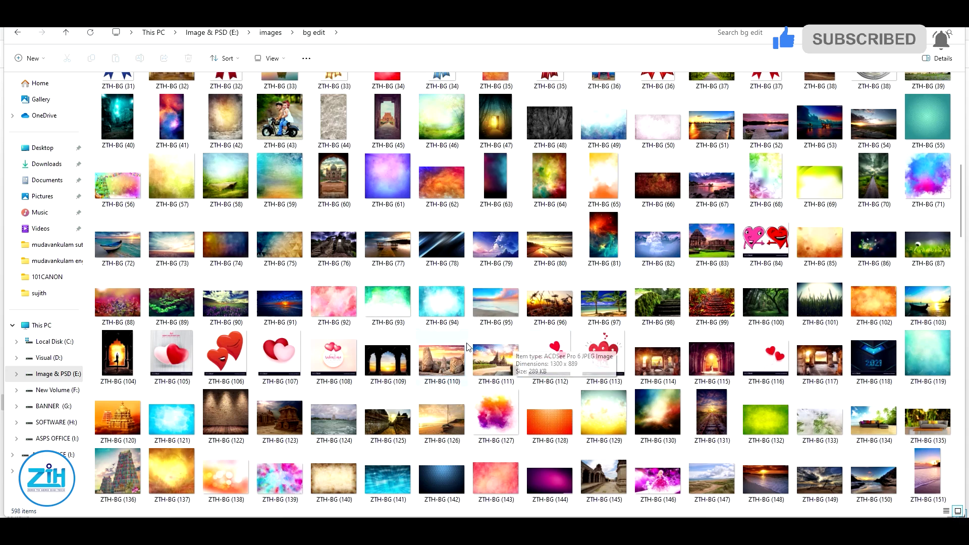
pyautogui.moveTo(443, 307); pyautogui.dragTo(525, 450)
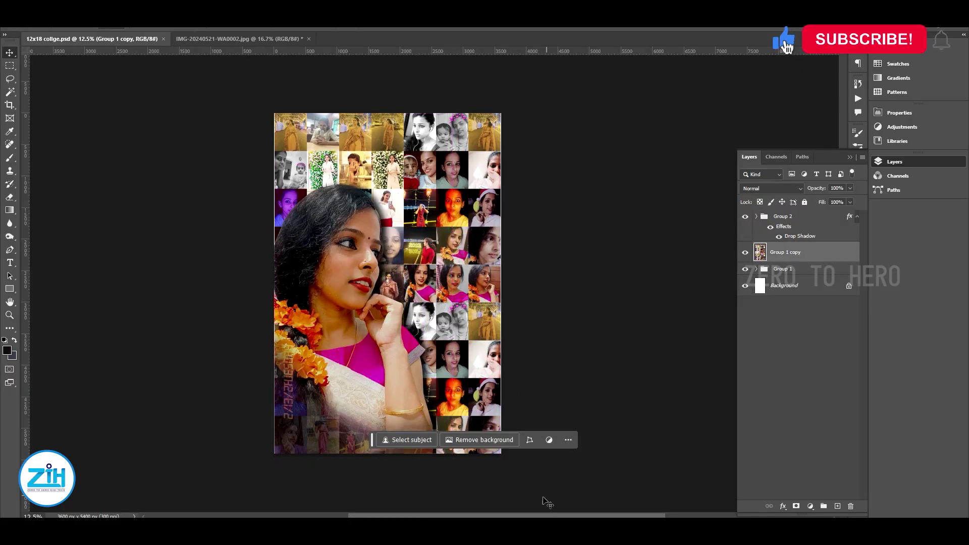
pyautogui.click(654, 479)
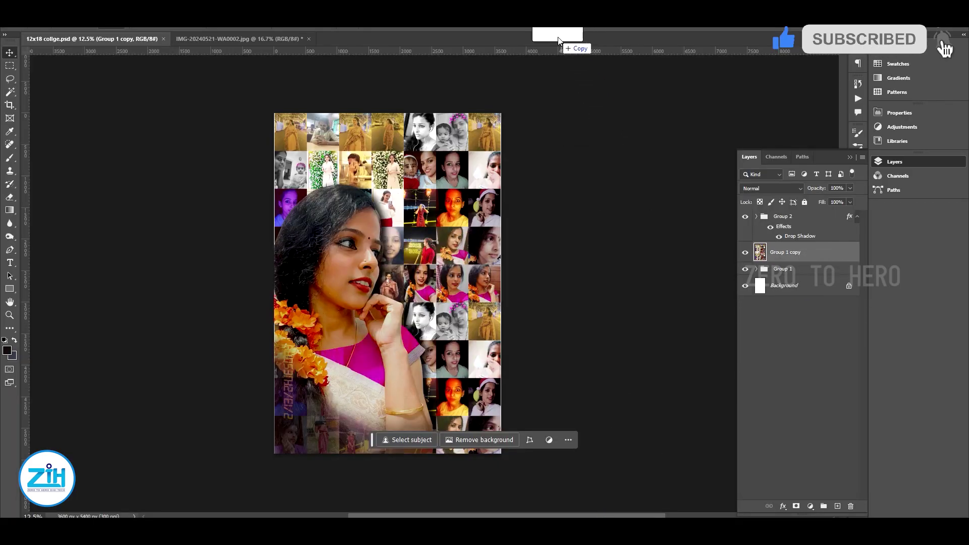
# - Place ZTH-BG (94) into the 12x18 collage and select its layer
pyautogui.moveTo(441, 303); pyautogui.dragTo(576, 39)
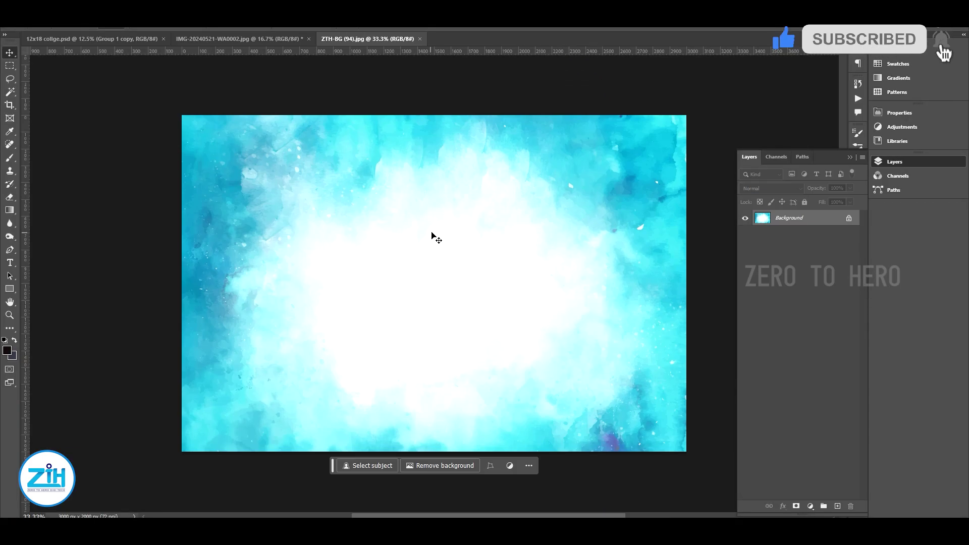
pyautogui.moveTo(442, 230); pyautogui.dragTo(731, 247)
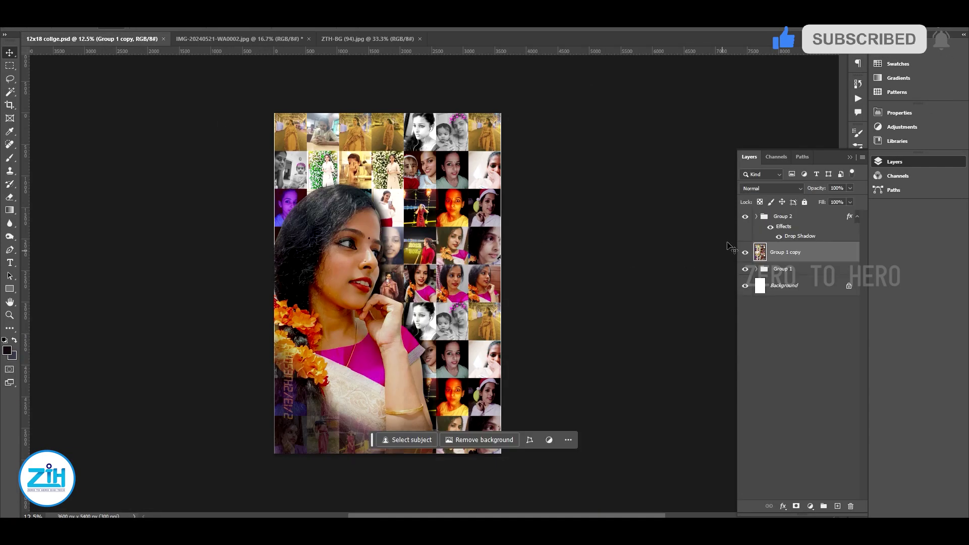
pyautogui.moveTo(830, 277); pyautogui.dragTo(742, 279)
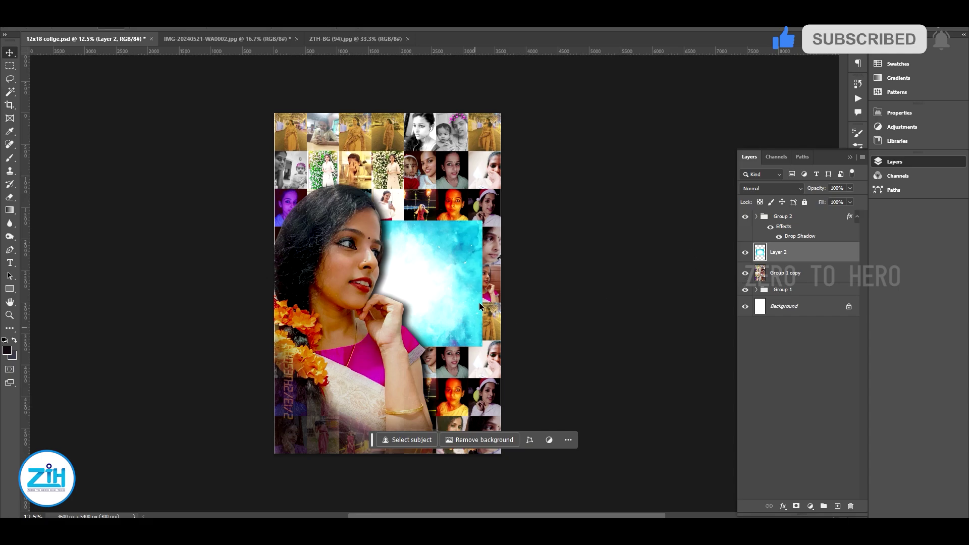
pyautogui.rightClick(461, 292)
pyautogui.click(483, 300)
# - Rotate the blue watercolour 90° clockwise and enlarge it to cover the canvas
pyautogui.hotkey('ctrl', 't')
pyautogui.rightClick(410, 286)
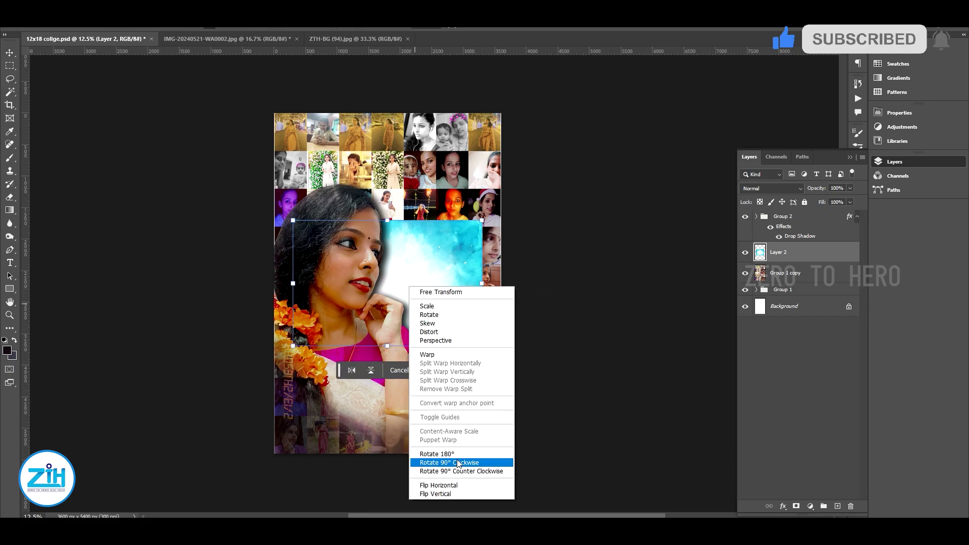
pyautogui.click(449, 462)
pyautogui.moveTo(451, 191); pyautogui.dragTo(548, 138)
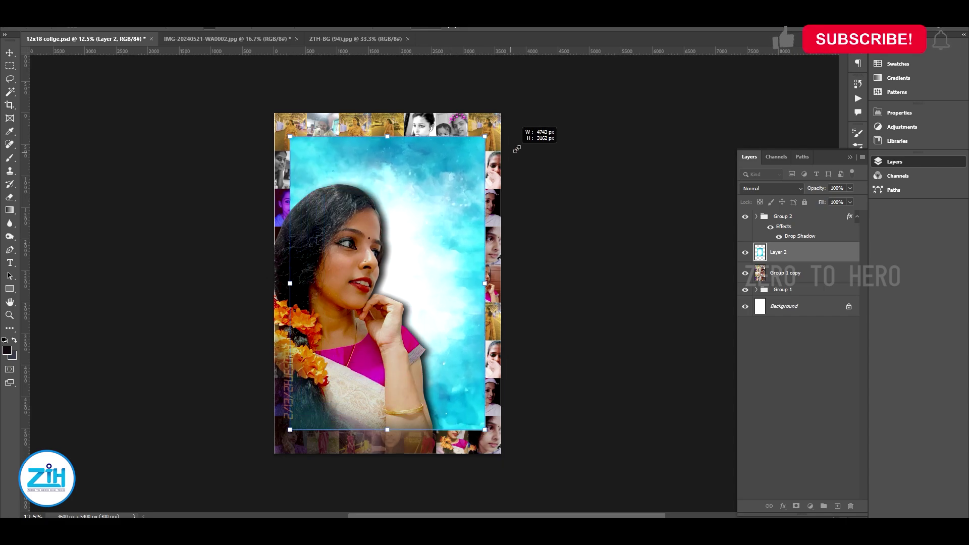
# - Commit the transform, then blend Layer 2 in Color mode with lowered opacity
pyautogui.press('Return')
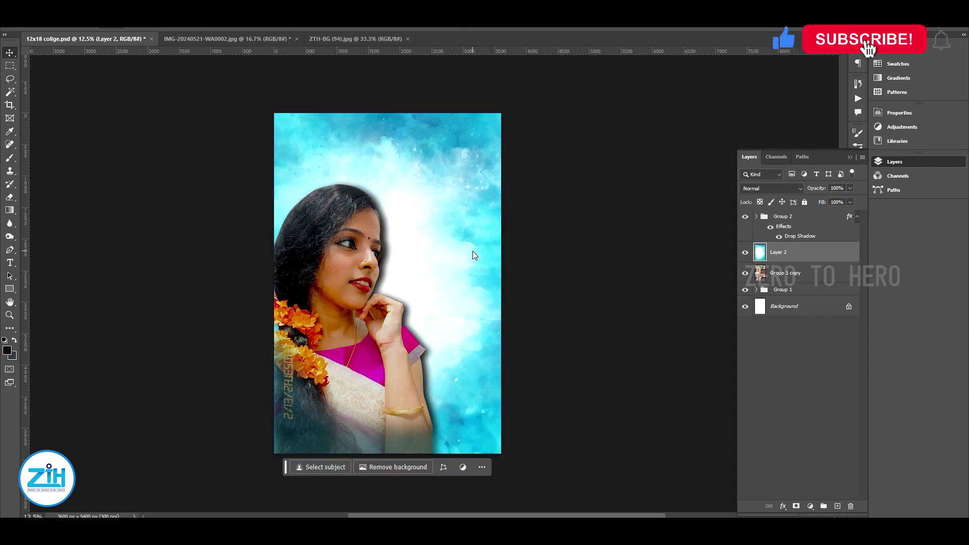
pyautogui.hotkey('shift', '+')
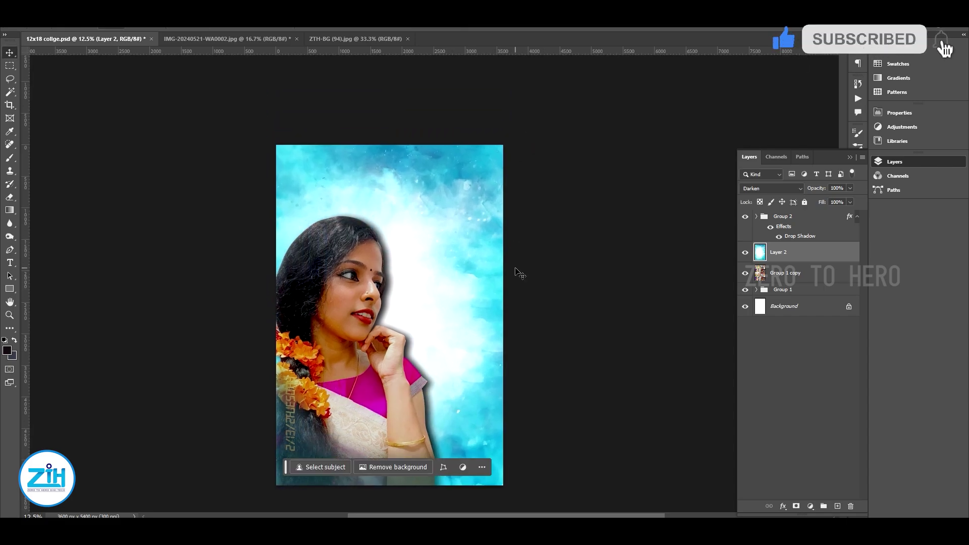
pyautogui.hotkey('shift', '+')
pyautogui.hotkey('shift', '+')
pyautogui.hotkey('shift', '+')
pyautogui.hotkey('shift', '+')
pyautogui.hotkey('shift', '+')
pyautogui.hotkey('shift', '+')
pyautogui.hotkey('shift', '+')
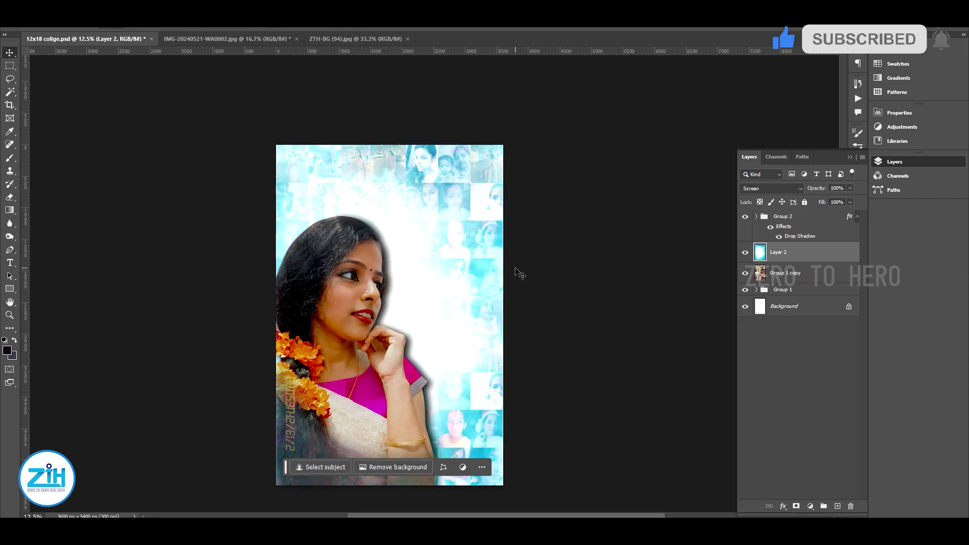
pyautogui.hotkey('shift', '+')
pyautogui.hotkey('shift', '+')
pyautogui.hotkey('shift', '+')
pyautogui.hotkey('shift', '+')
pyautogui.hotkey('shift', '+')
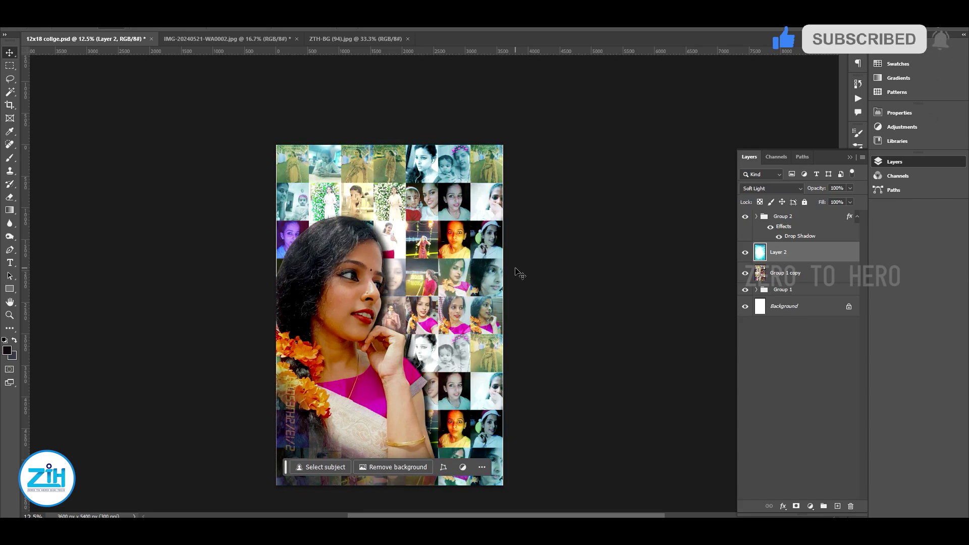
pyautogui.hotkey('shift', '+')
pyautogui.hotkey('shift', '+')
pyautogui.hotkey('shift', '+')
pyautogui.hotkey('shift', '+')
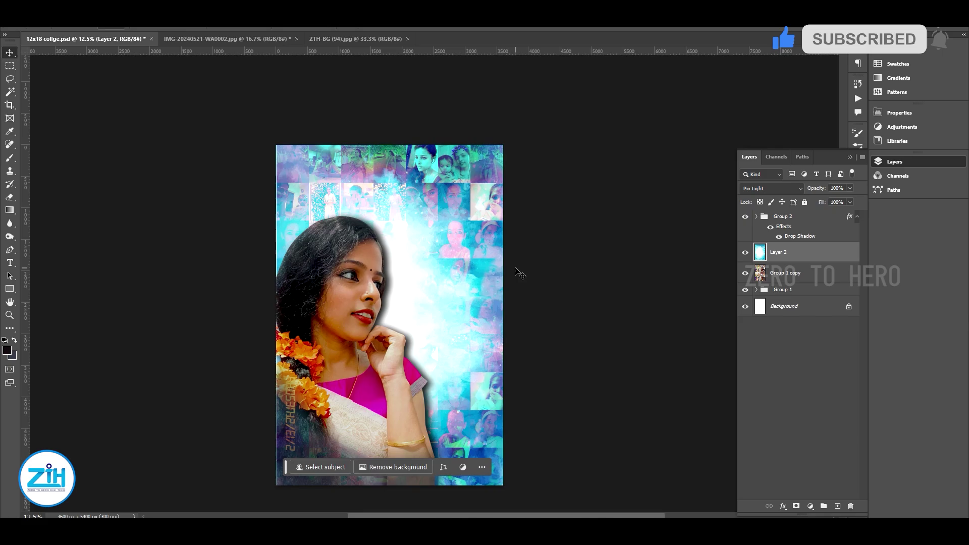
pyautogui.hotkey('shift', '+')
pyautogui.hotkey('shift', '+')
pyautogui.hotkey('shift', '+')
pyautogui.hotkey('shift', '+')
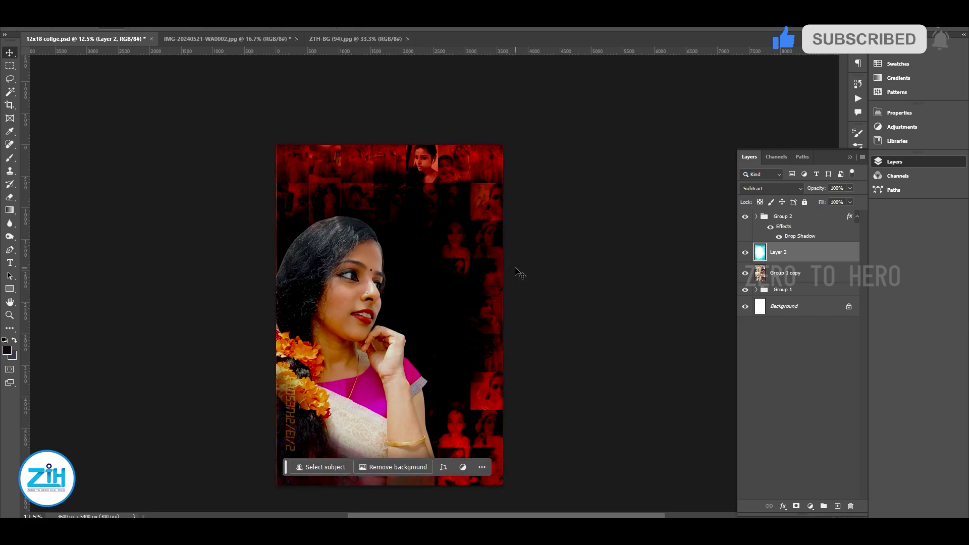
pyautogui.hotkey('shift', '+')
pyautogui.hotkey('shift', '+')
pyautogui.hotkey('shift', '+')
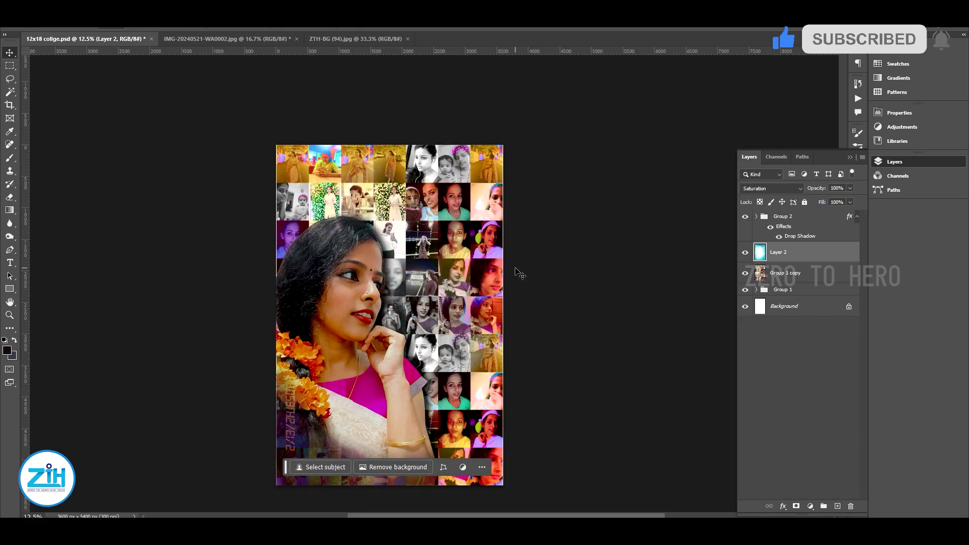
pyautogui.hotkey('shift', '+')
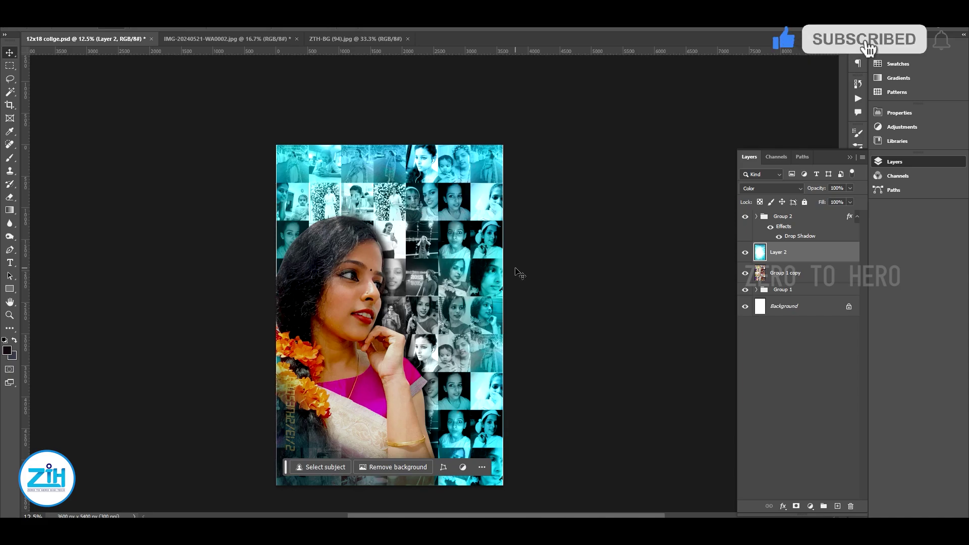
pyautogui.press('5')
# - Erase the cyan tint over the portrait's face with an enlarged Eraser brush
pyautogui.press('e')
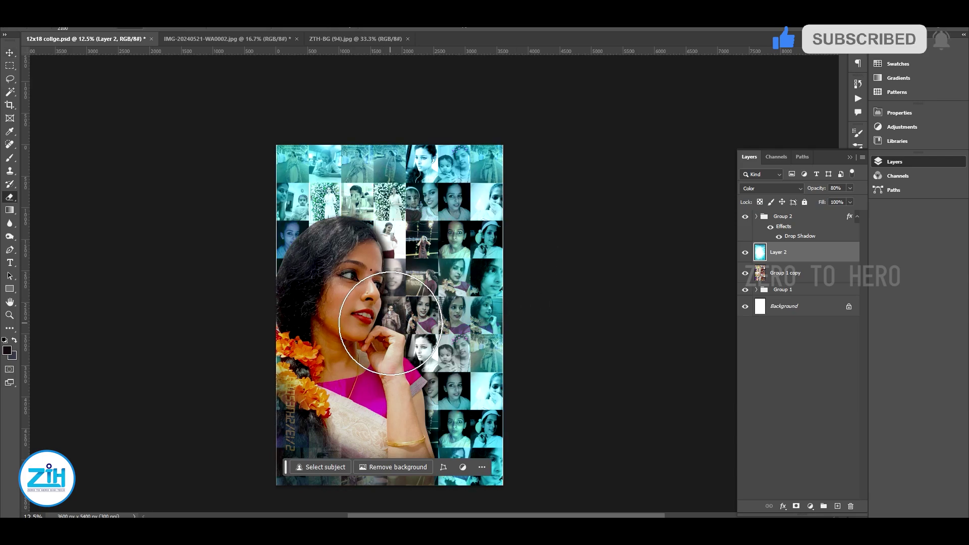
pyautogui.press(']')
pyautogui.press(']')
pyautogui.press(']')
pyautogui.press(']')
pyautogui.press(']')
pyautogui.press(']')
pyautogui.press(']')
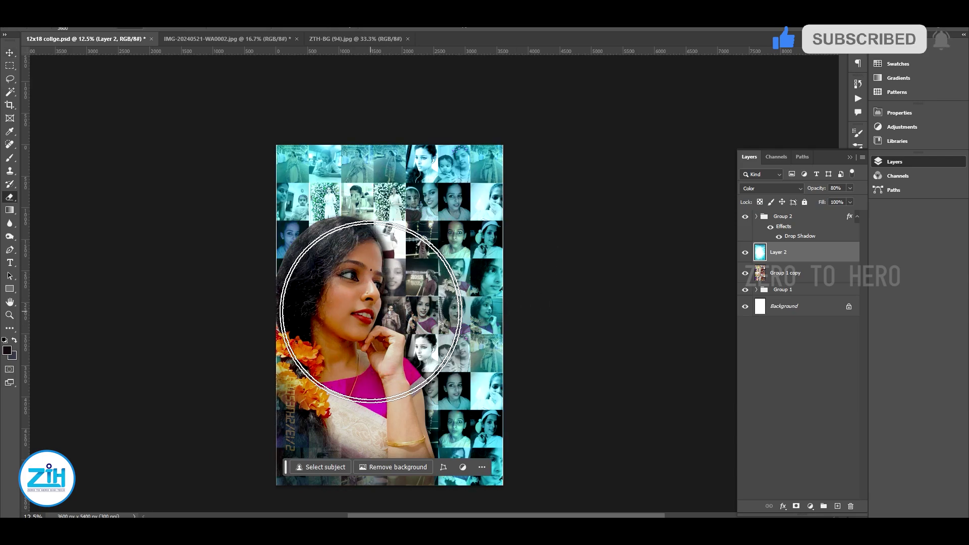
pyautogui.press(']')
pyautogui.press(']')
pyautogui.press(']')
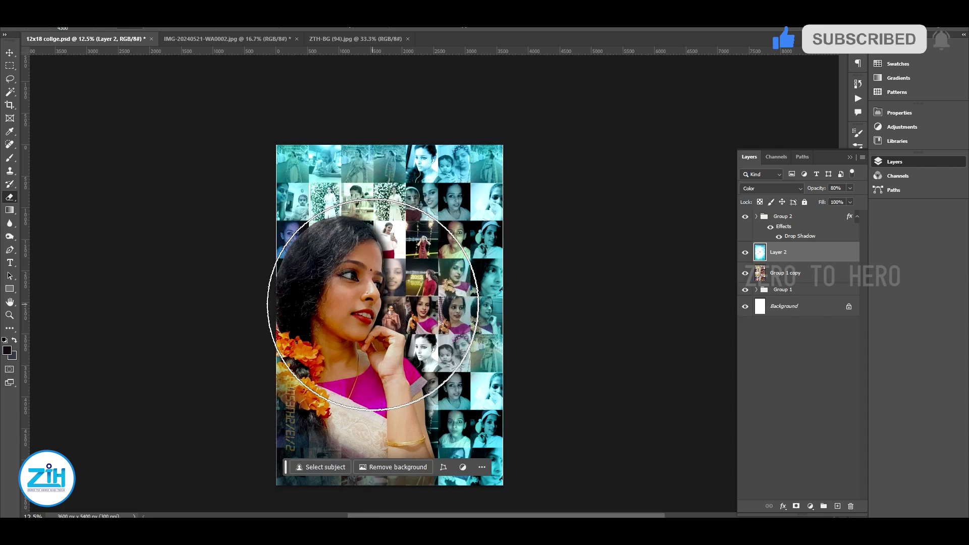
pyautogui.click(373, 305)
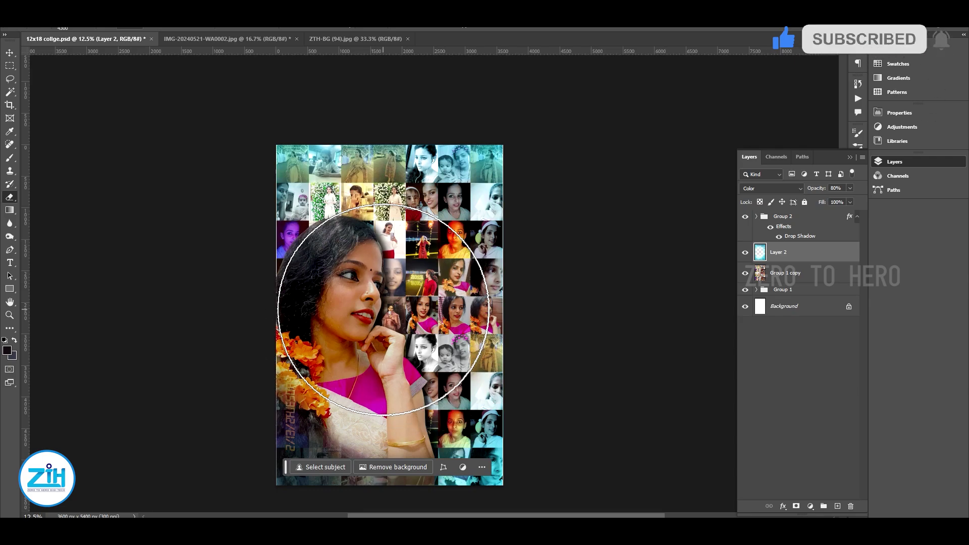
# - Select the Group 1 copy layer from the canvas layer list
pyautogui.press('v')
pyautogui.scroll(-2, 520, 226)
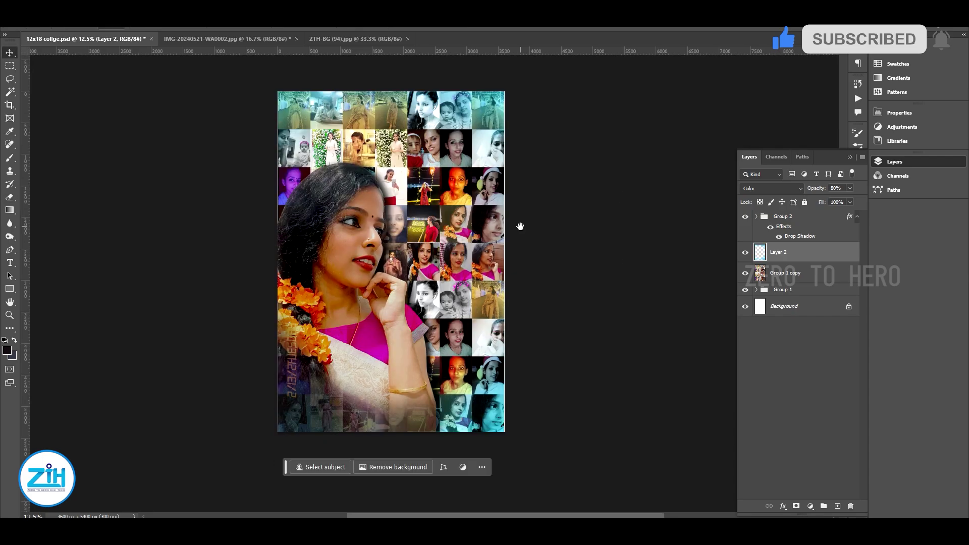
pyautogui.scroll(2, 523, 272)
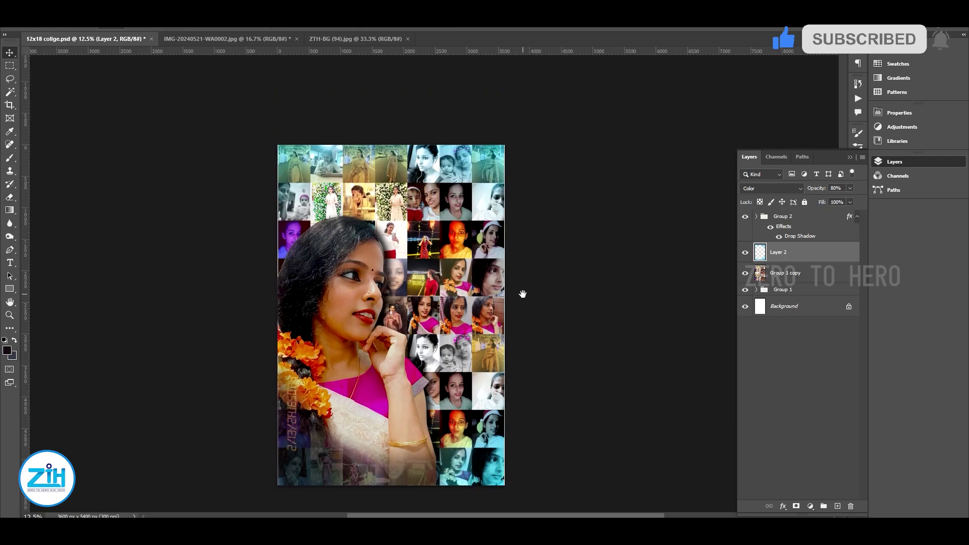
pyautogui.scroll(-1, 516, 280)
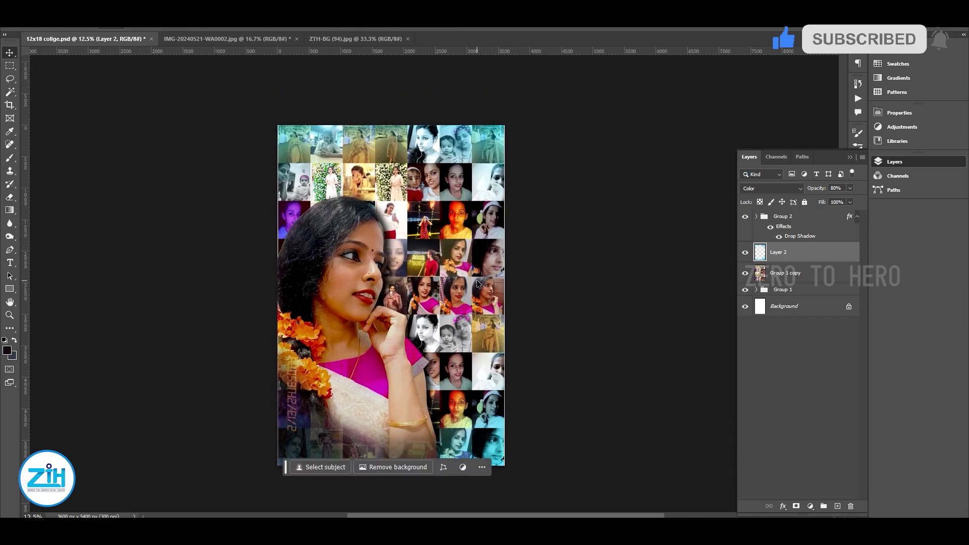
pyautogui.rightClick(438, 237)
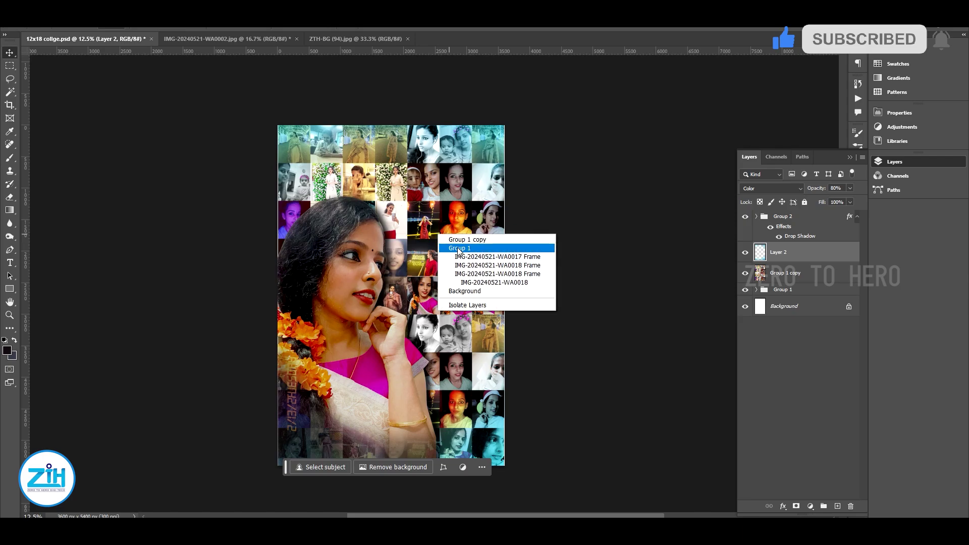
pyautogui.click(460, 240)
# - Hide Group 1 and fade Group 1 copy to 70% opacity
pyautogui.click(745, 290)
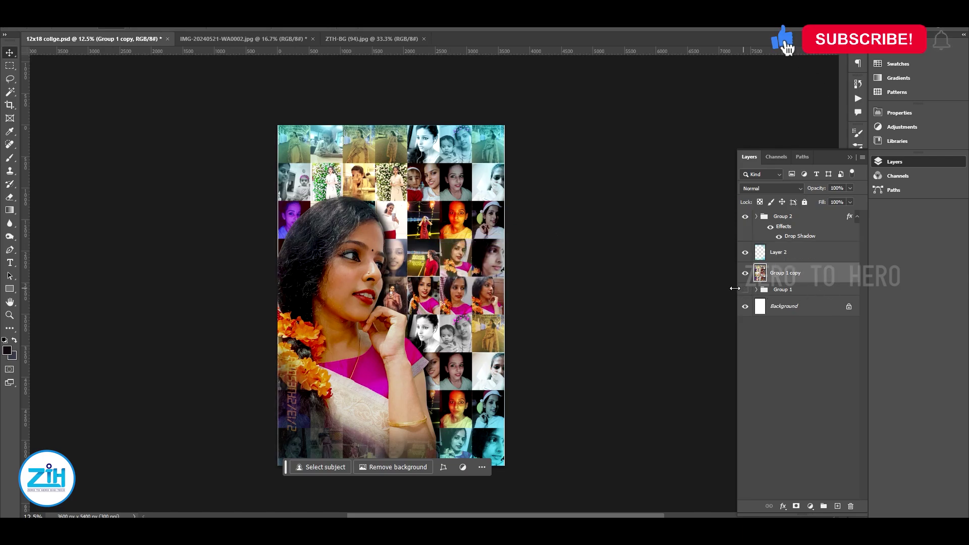
pyautogui.press('5')
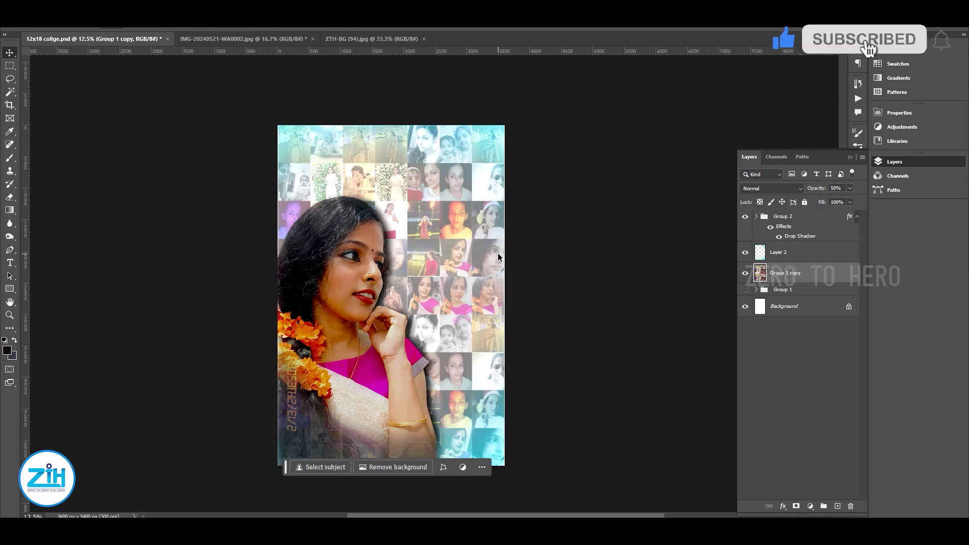
pyautogui.press('6')
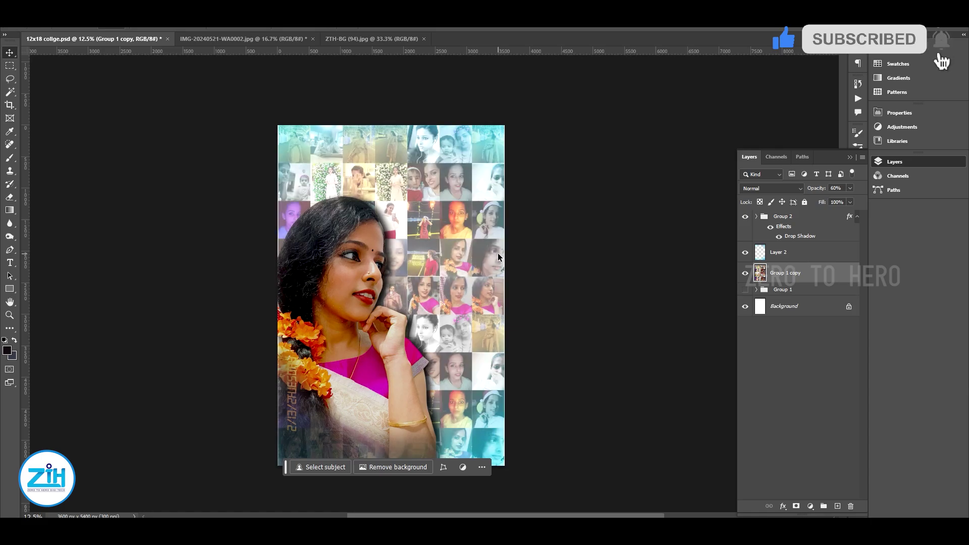
pyautogui.press('7')
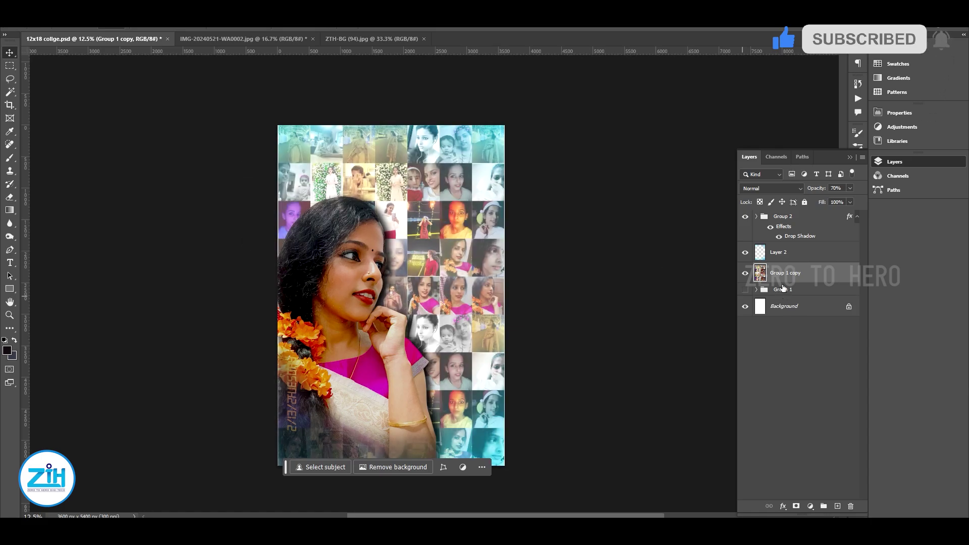
pyautogui.click(784, 306)
# - Paste the watercolour above Background, enlarge it over the canvas, and boost its saturation
pyautogui.hotkey('ctrl', 'v')
pyautogui.hotkey('ctrl', 't')
pyautogui.rightClick(449, 253)
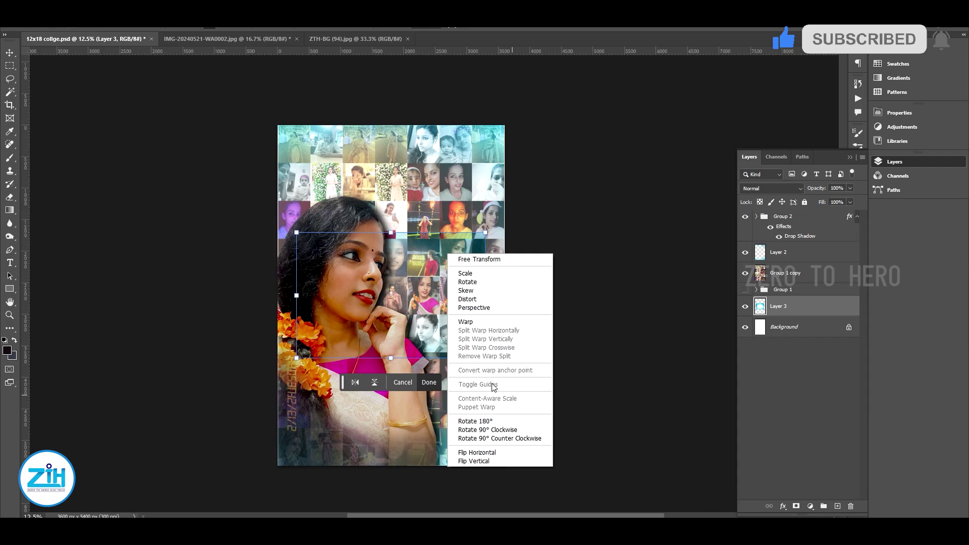
pyautogui.press('Escape')
pyautogui.moveTo(485, 232); pyautogui.dragTo(549, 130)
pyautogui.press('Return')
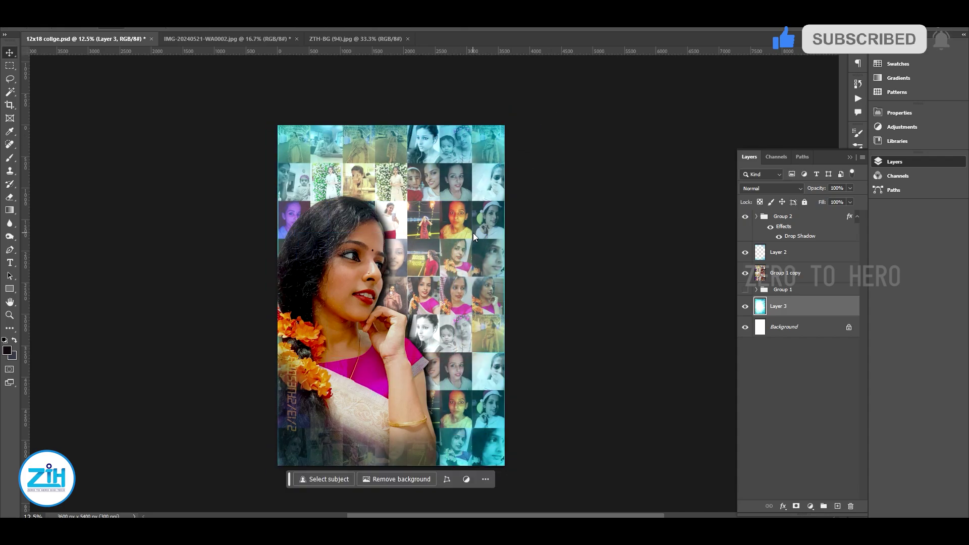
pyautogui.hotkey('ctrl', 'u')
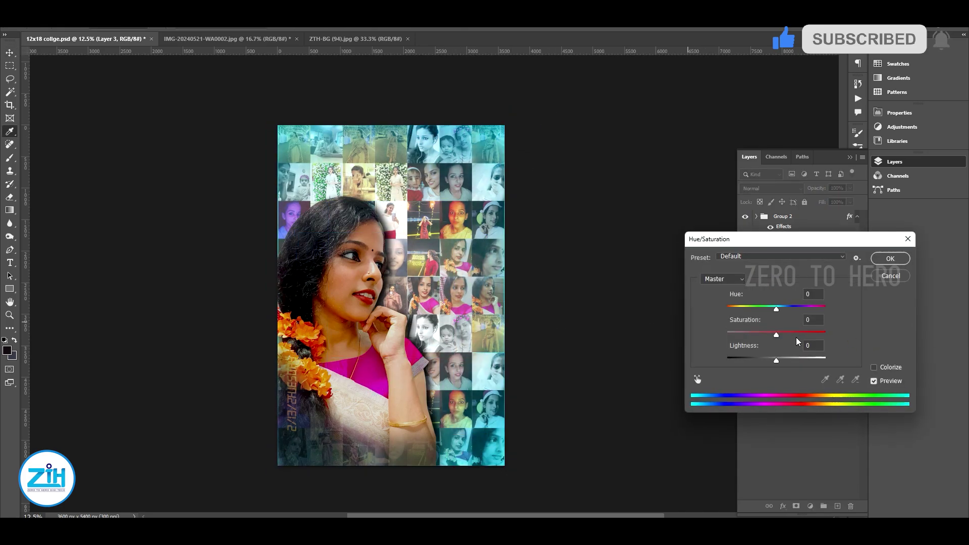
pyautogui.moveTo(777, 335); pyautogui.dragTo(825, 333)
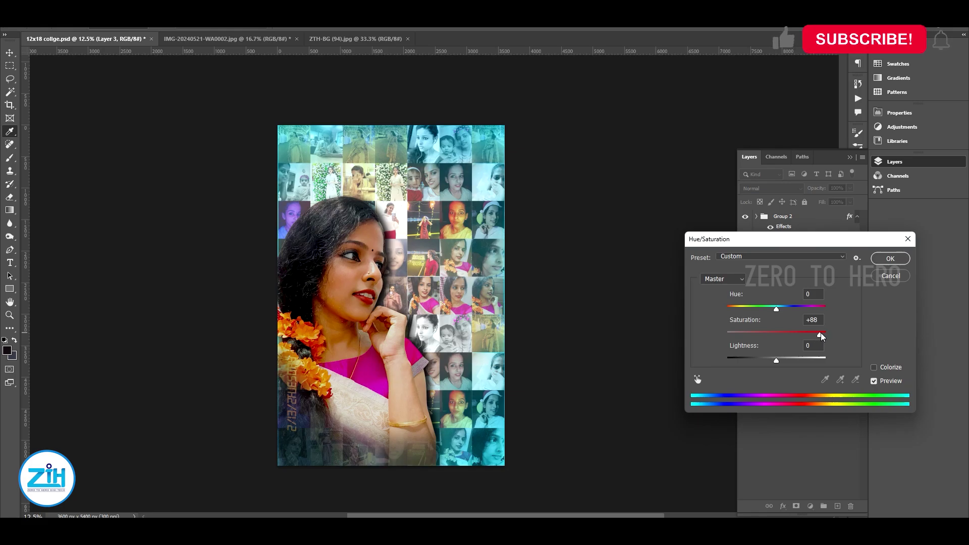
pyautogui.click(884, 260)
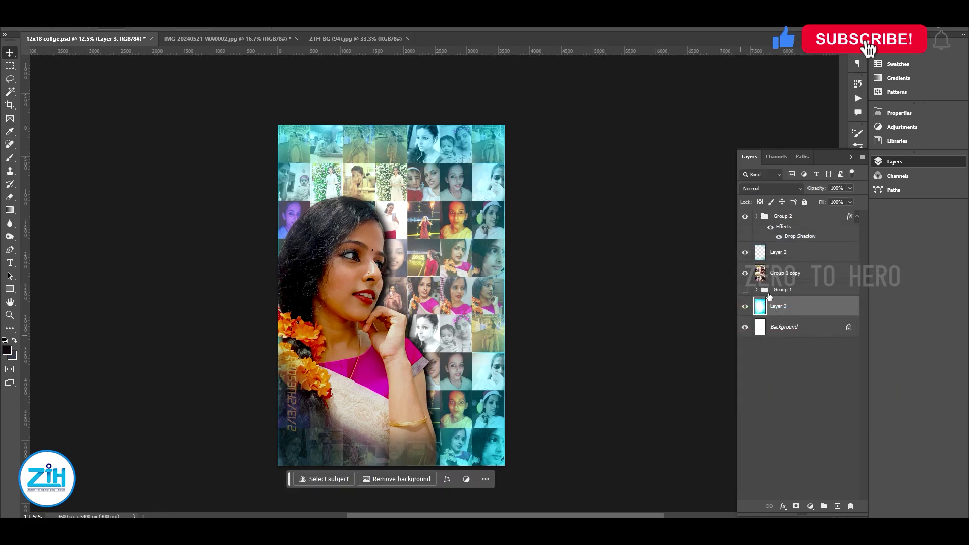
# - Compare Group 1 copy at 67% and 70% opacity with the tint layer hidden and shown
pyautogui.click(794, 275)
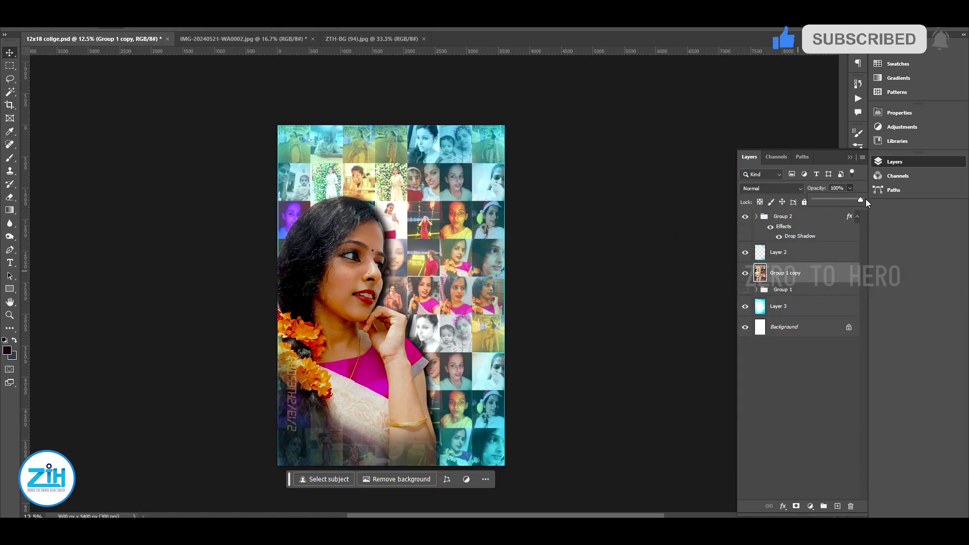
pyautogui.click(745, 306)
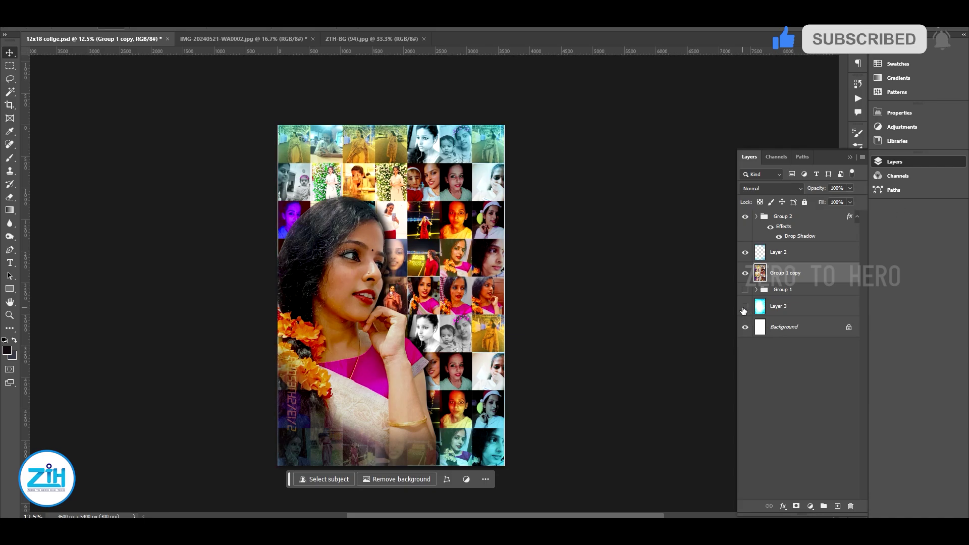
pyautogui.write('6')
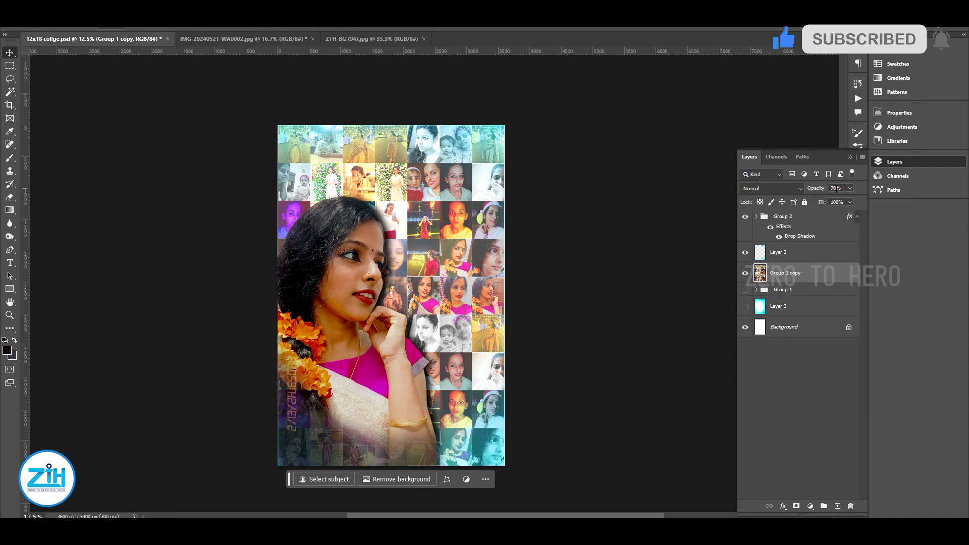
pyautogui.write('7')
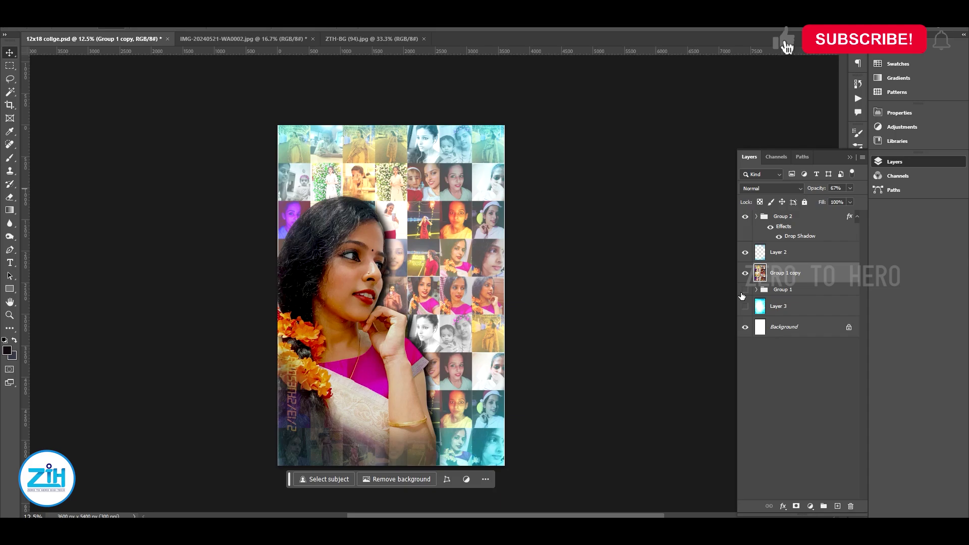
pyautogui.click(745, 306)
pyautogui.press('7')
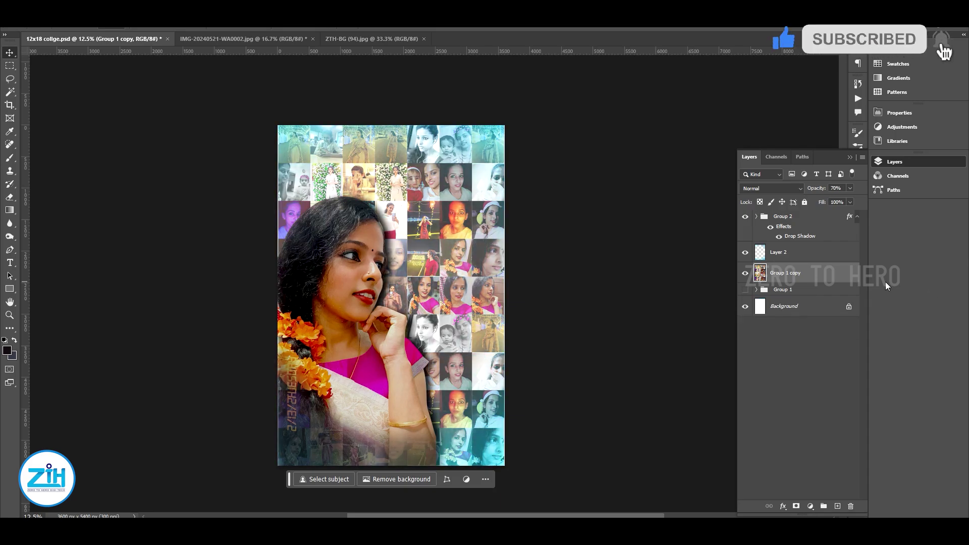
# - Raise the collage opacity to 100% and try Levels without keeping any change
pyautogui.moveTo(839, 203); pyautogui.dragTo(862, 201)
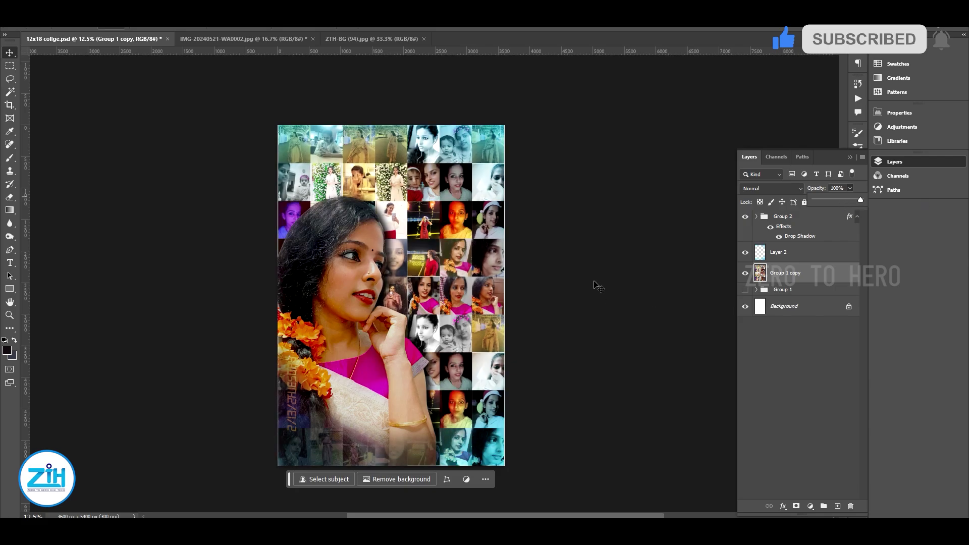
pyautogui.hotkey('ctrl', 'l')
pyautogui.moveTo(682, 419); pyautogui.dragTo(675, 418)
pyautogui.press('Escape')
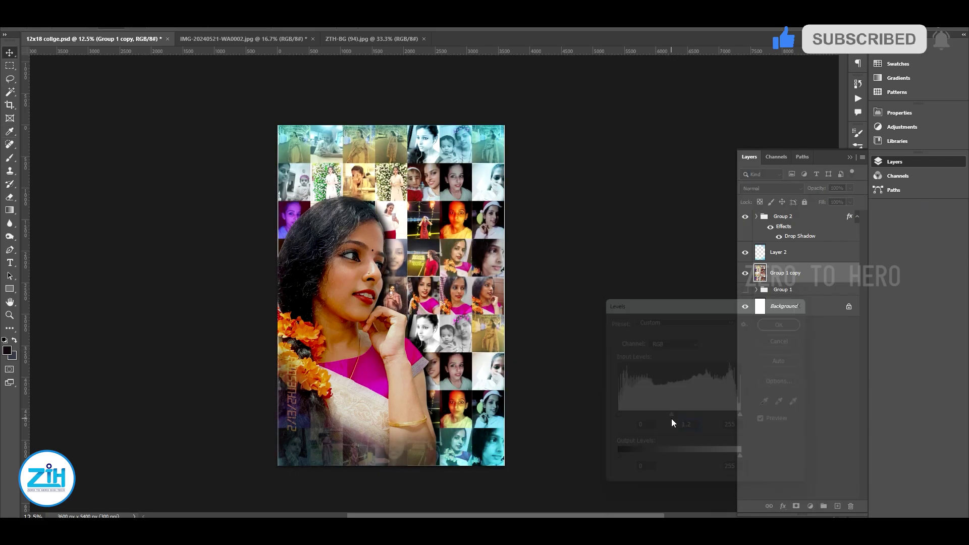
pyautogui.click(796, 262)
pyautogui.hotkey('ctrl', 'l')
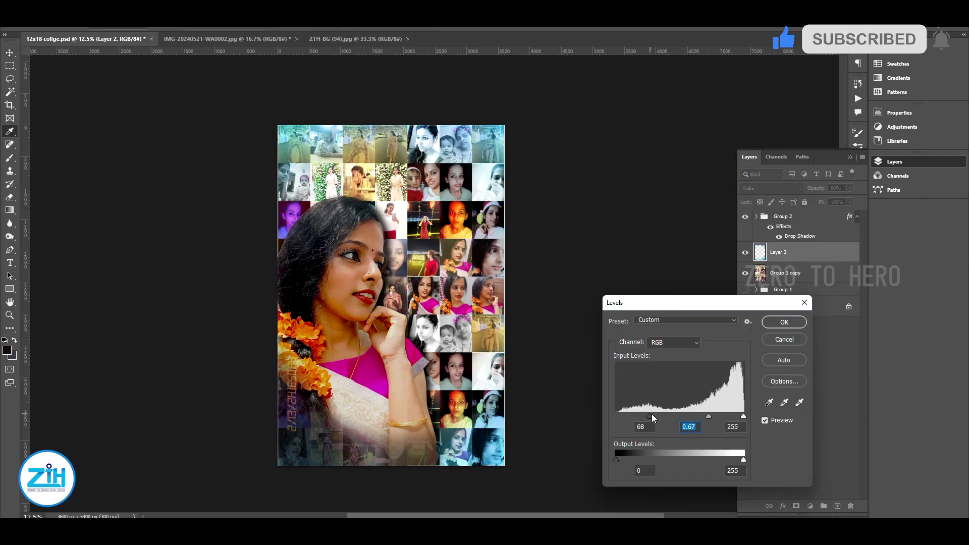
pyautogui.press('Return')
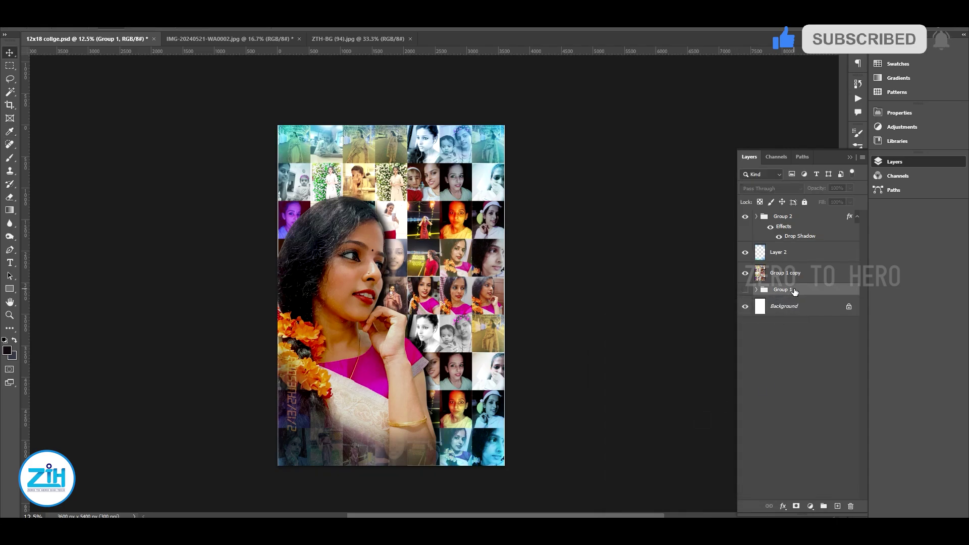
# - Paste the cyan tint as a rotated portrait layer and set Group 1 copy to 80%
pyautogui.hotkey('ctrl', 'v')
pyautogui.hotkey('ctrl', 't')
pyautogui.rightClick(371, 277)
pyautogui.click(411, 452)
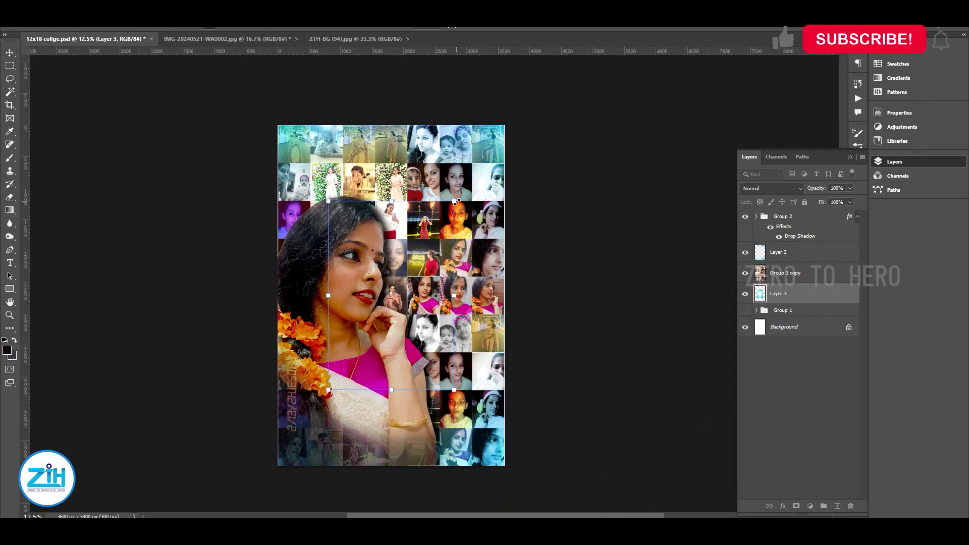
pyautogui.press('Return')
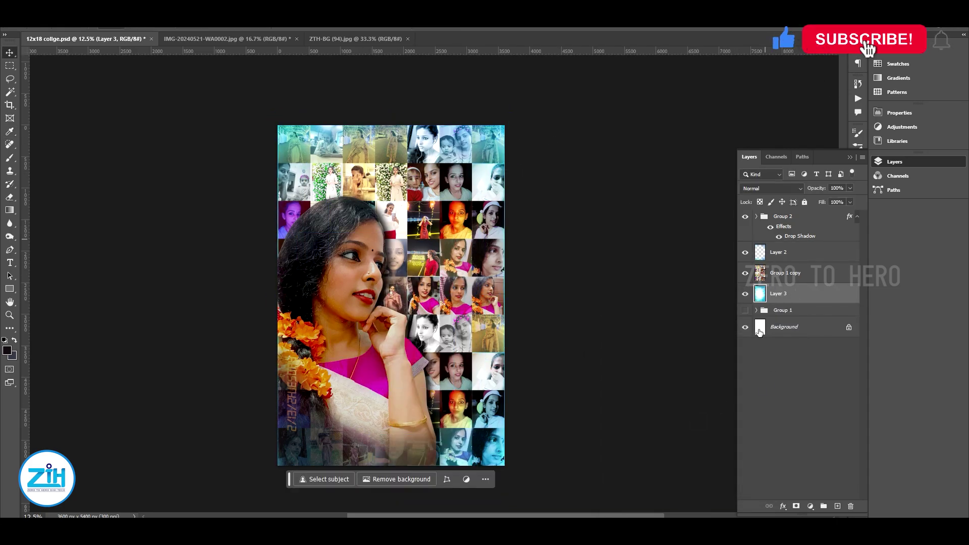
pyautogui.click(777, 277)
pyautogui.press('8')
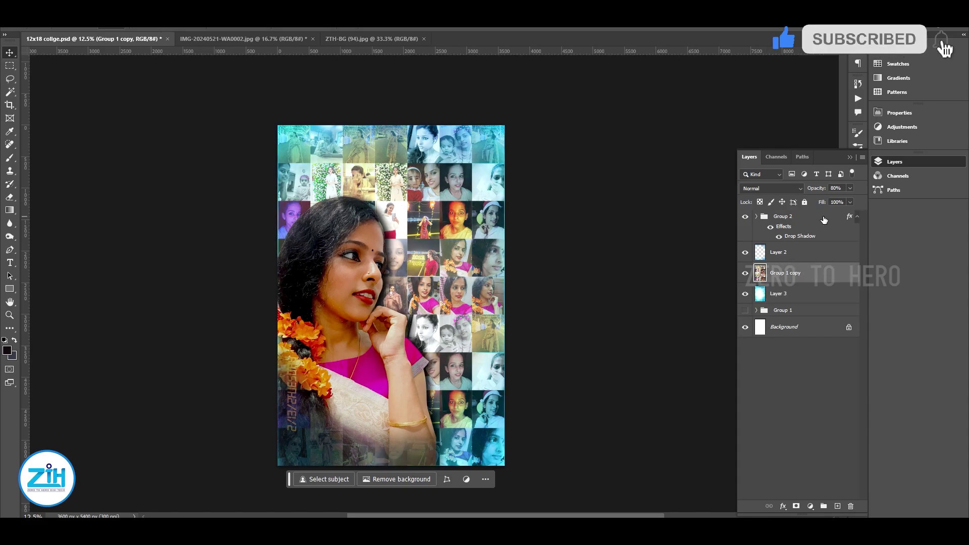
# - Brighten the Layer 1 copy portrait with Levels 0 / 1.47 / 225
pyautogui.click(756, 216)
pyautogui.click(807, 252)
pyautogui.hotkey('ctrl', 'l')
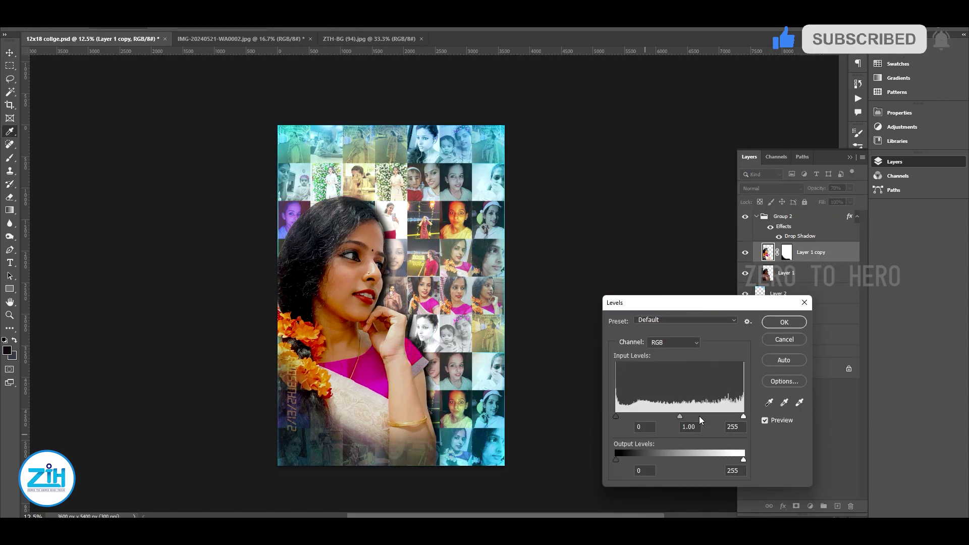
pyautogui.moveTo(679, 417); pyautogui.dragTo(668, 417)
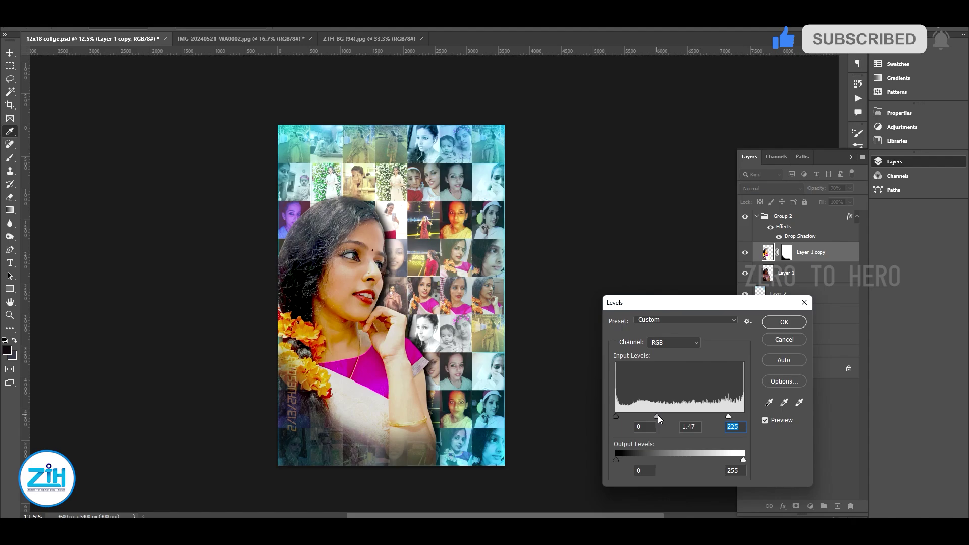
# - Apply the portrait Levels, then run Topaz DeNoise at Overall Strength 0.71
pyautogui.press('Return')
pyautogui.click(143, 23)
pyautogui.click(293, 279)
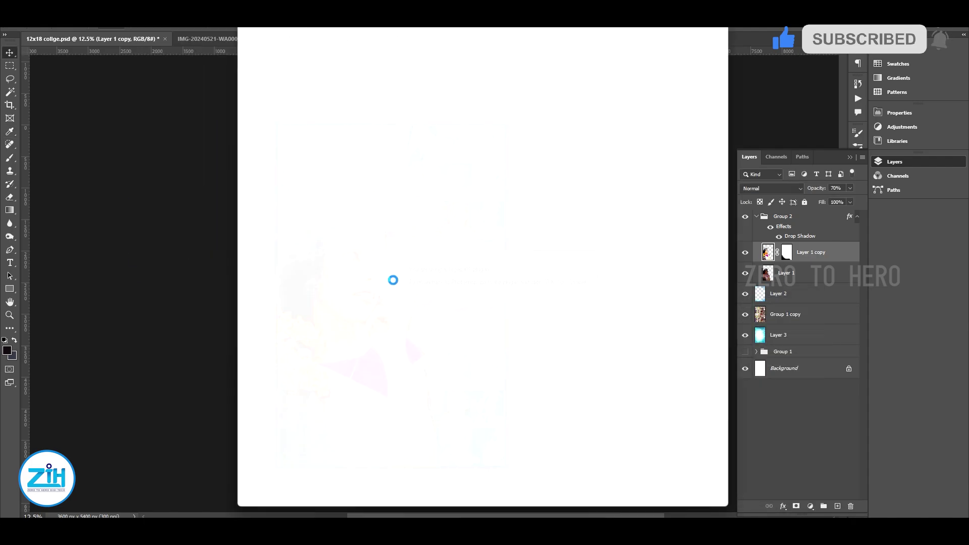
pyautogui.moveTo(621, 239); pyautogui.dragTo(670, 239)
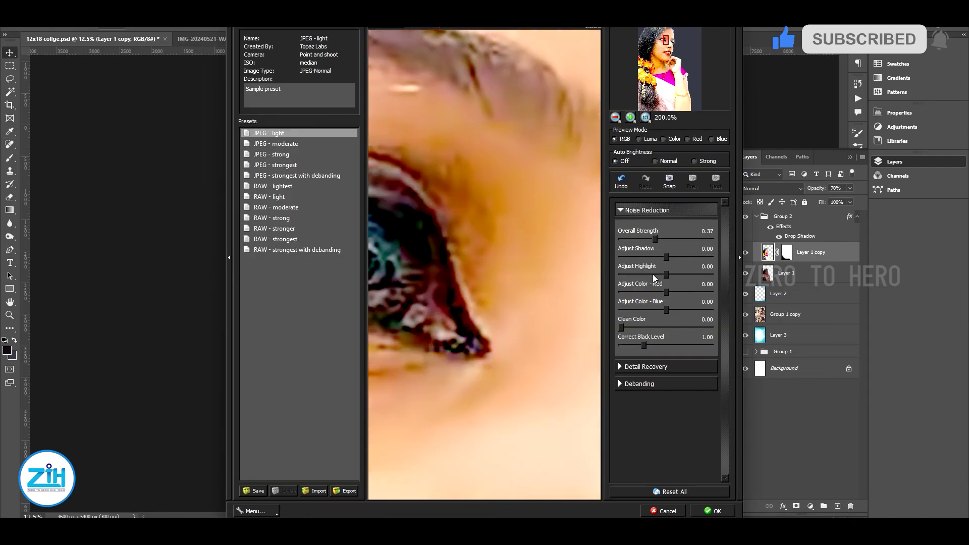
pyautogui.moveTo(547, 184); pyautogui.dragTo(535, 305)
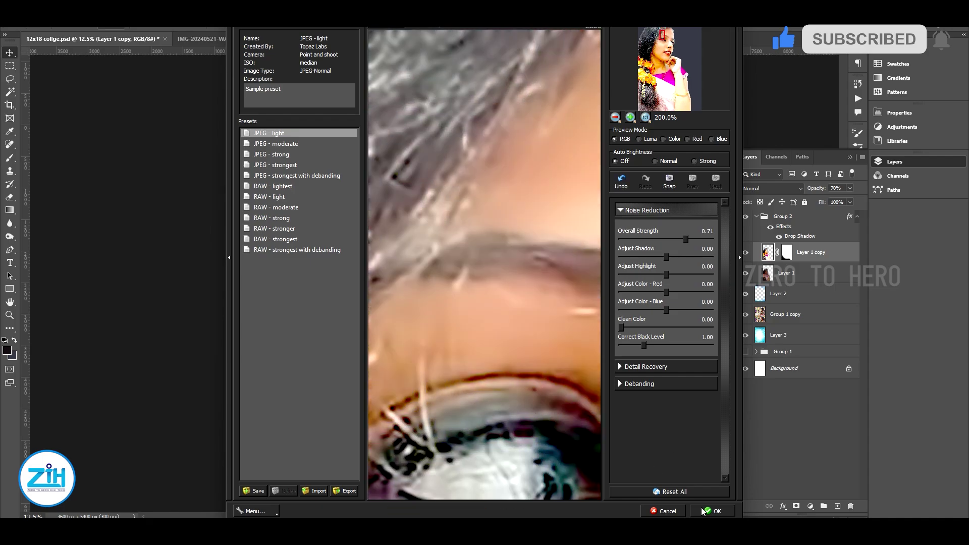
pyautogui.click(712, 511)
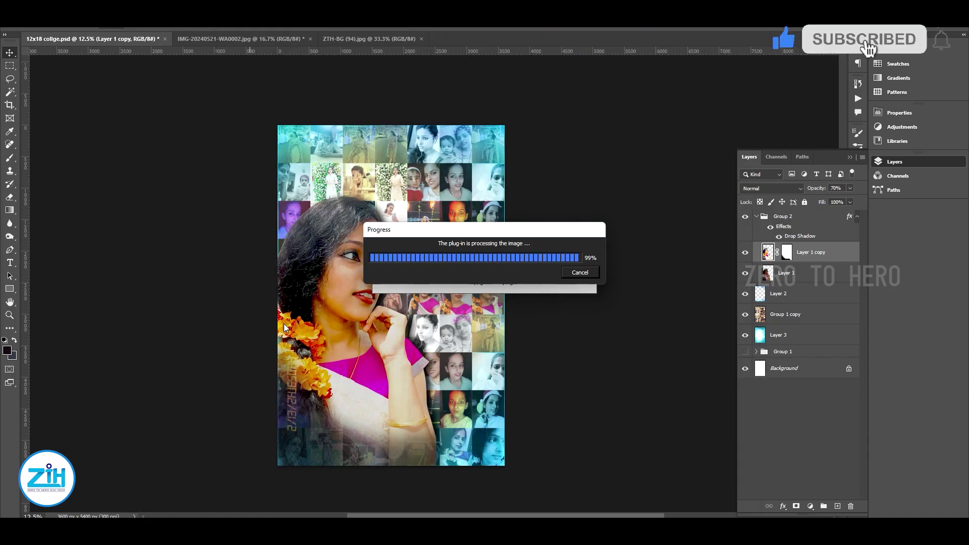
# - Turn off Group 2's white colour overlay and drop shadow effects
pyautogui.rightClick(378, 376)
pyautogui.click(397, 381)
pyautogui.press('Return')
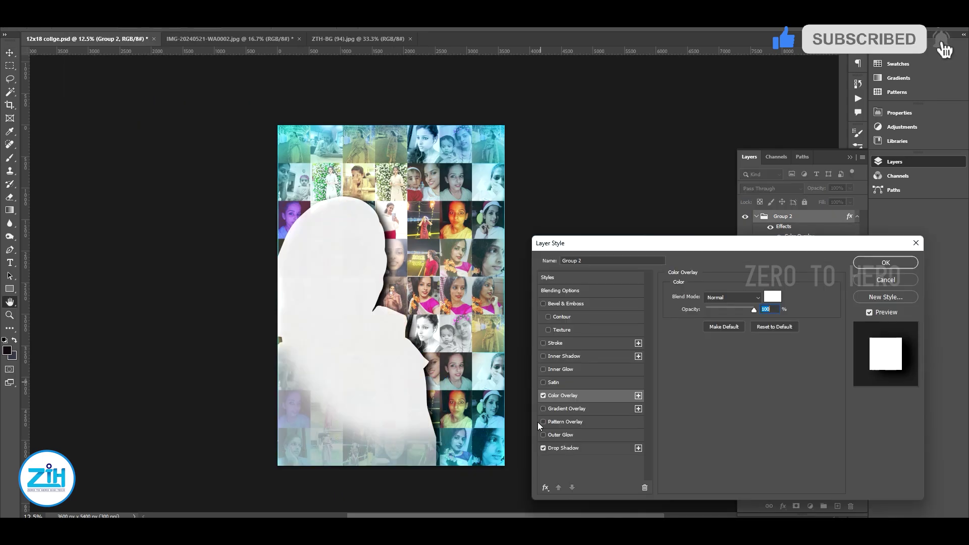
pyautogui.click(543, 395)
pyautogui.click(543, 448)
pyautogui.click(876, 265)
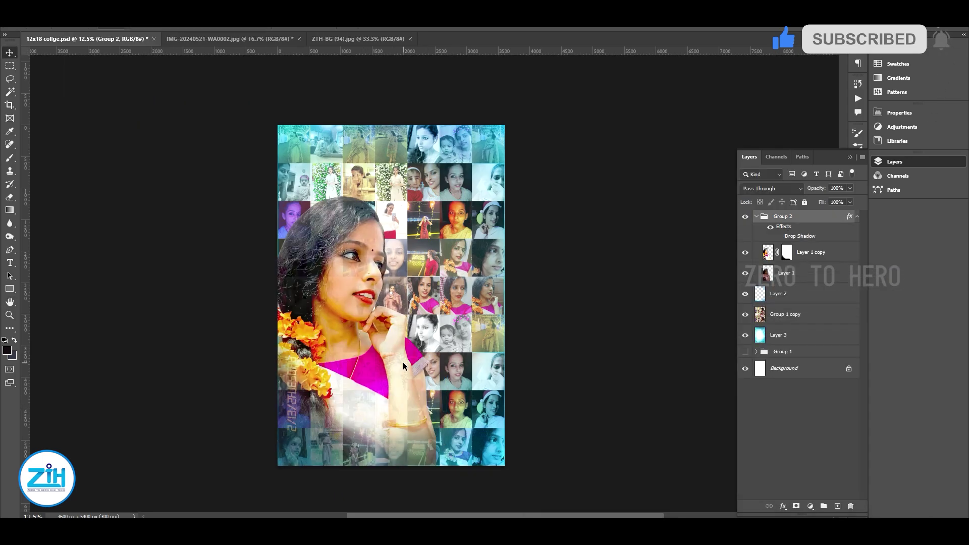
# - Add a colour overlay style to Layer 2 and adjust its opacity
pyautogui.rightClick(510, 456)
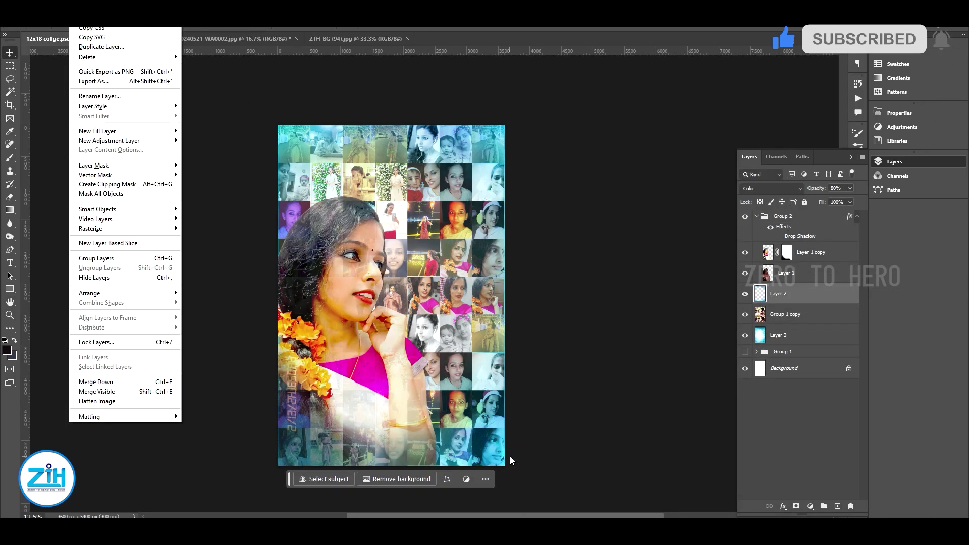
pyautogui.press('Return')
pyautogui.click(772, 297)
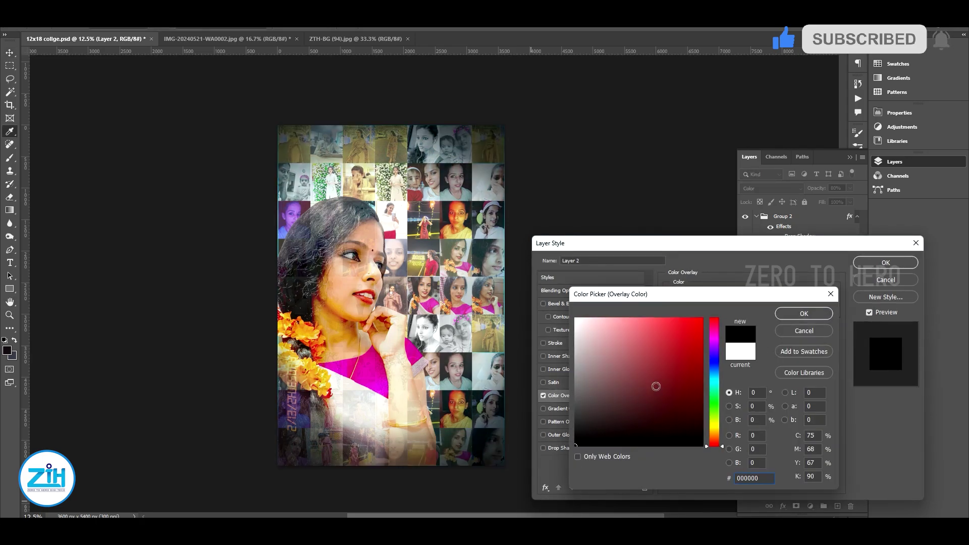
pyautogui.click(803, 331)
pyautogui.click(881, 264)
pyautogui.click(851, 187)
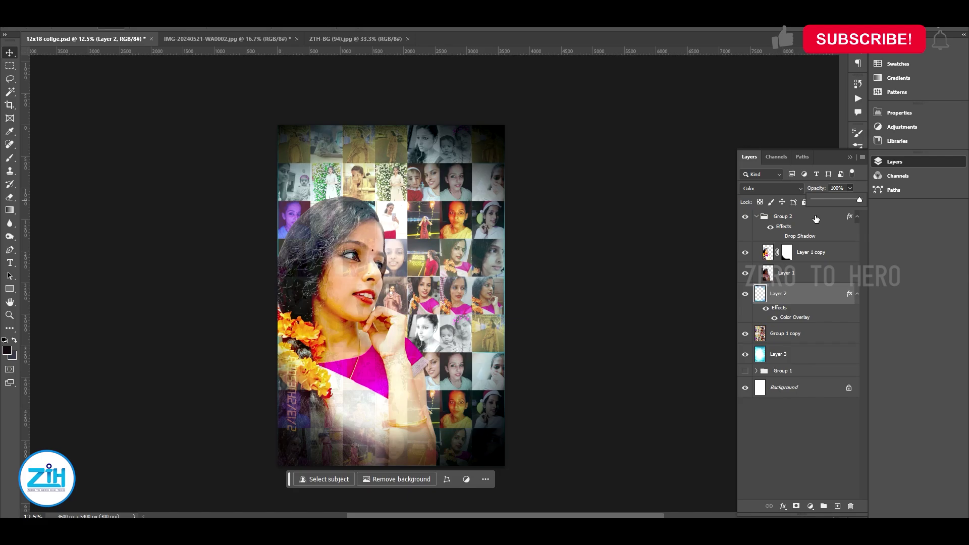
# - Hide Layer 3, fill Background with black, and compare Layer 2 with and without its overlay
pyautogui.click(746, 355)
pyautogui.click(817, 394)
pyautogui.hotkey('alt', 'BackSpace')
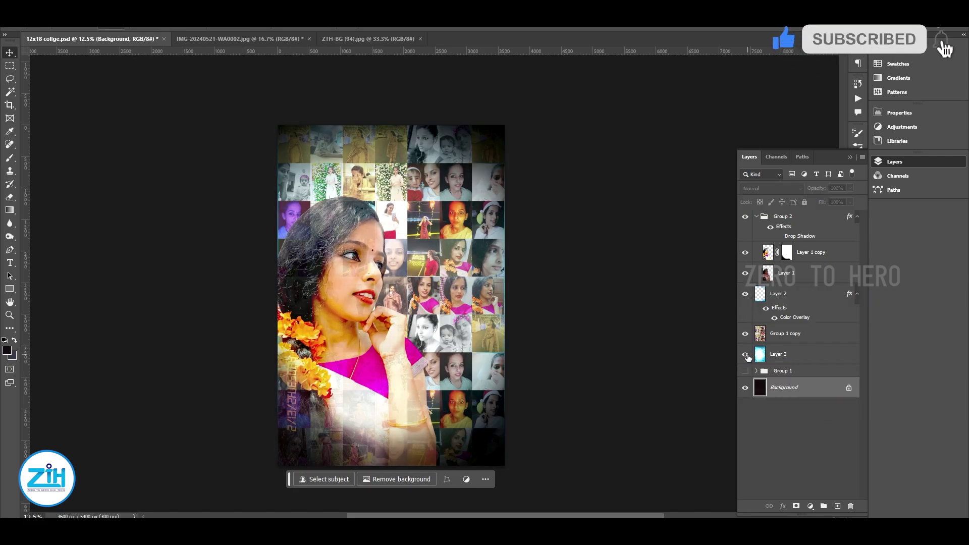
pyautogui.doubleClick(809, 299)
pyautogui.click(544, 395)
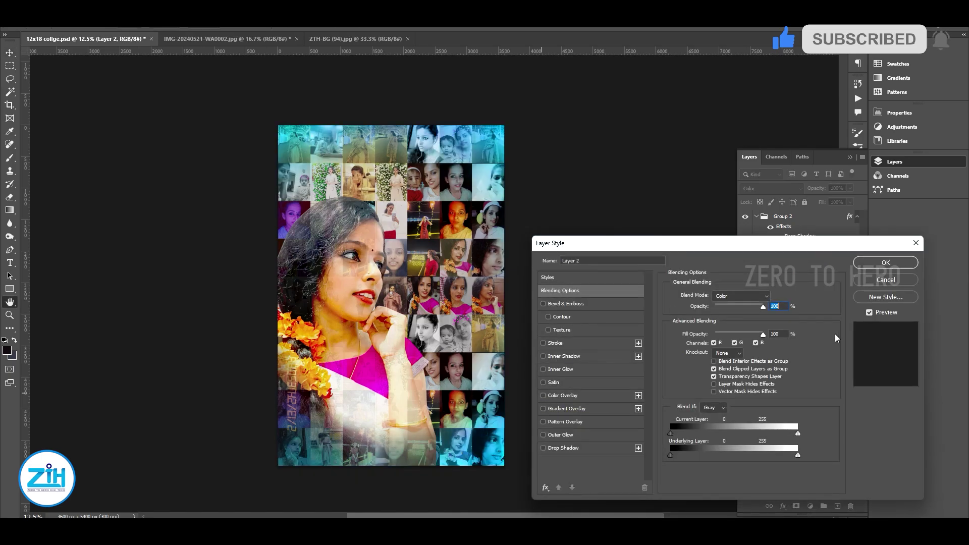
pyautogui.moveTo(687, 247); pyautogui.dragTo(665, 184)
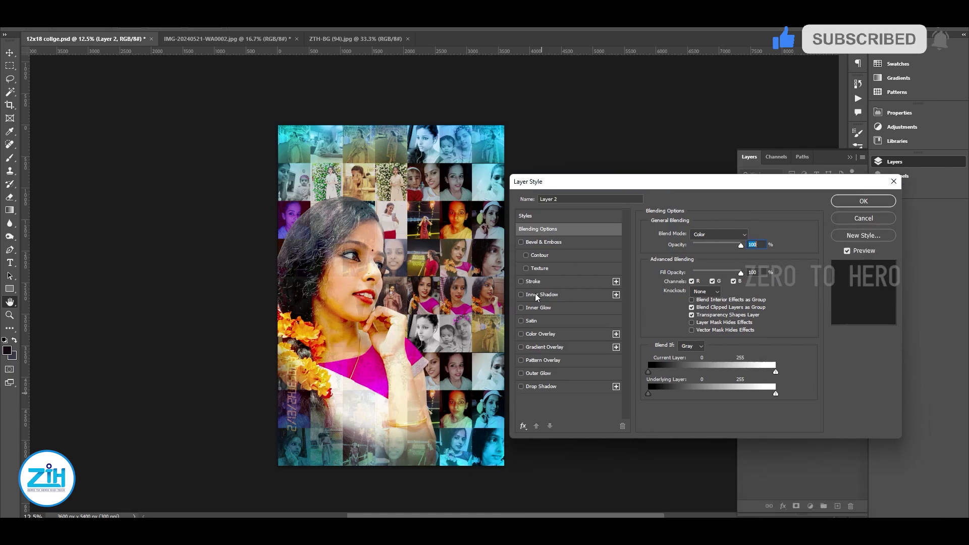
pyautogui.click(521, 334)
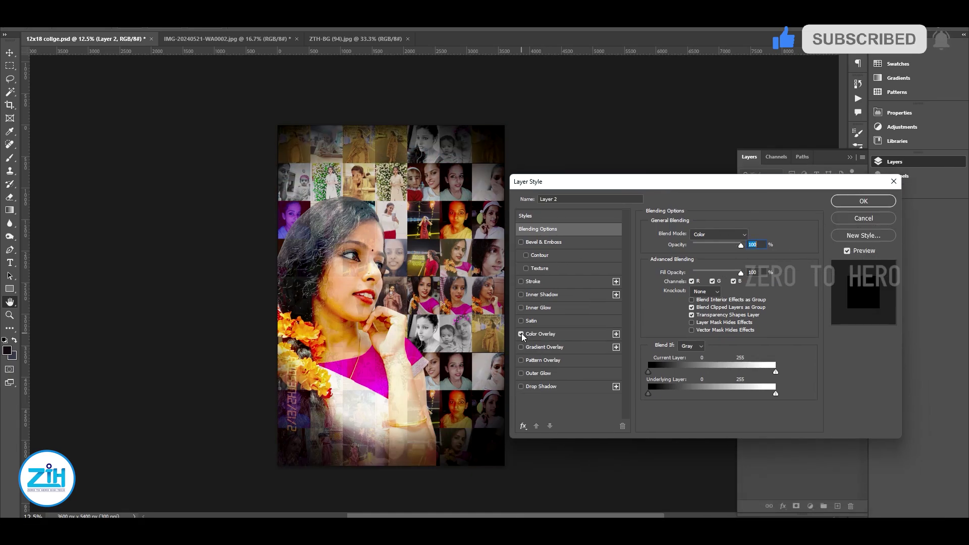
pyautogui.click(522, 334)
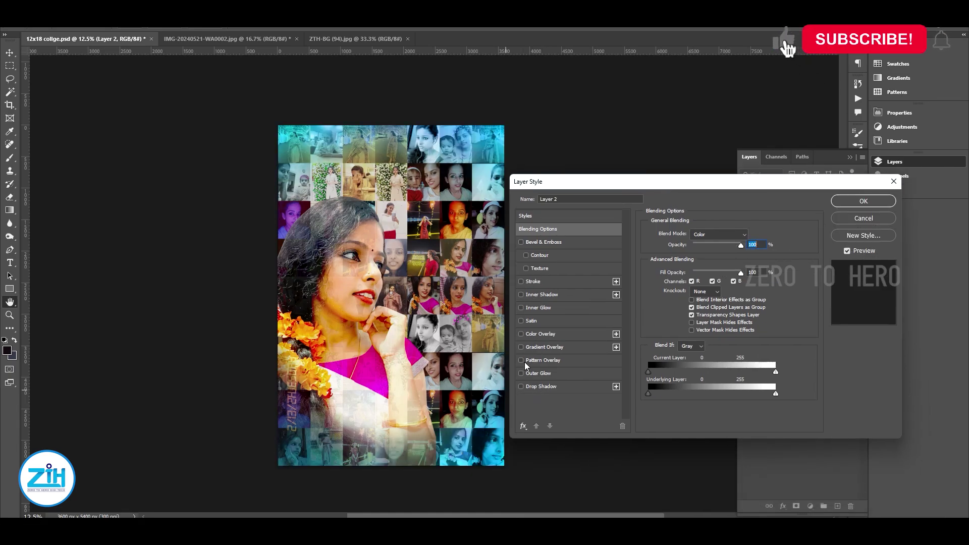
pyautogui.click(863, 201)
pyautogui.scroll(-1, 576, 332)
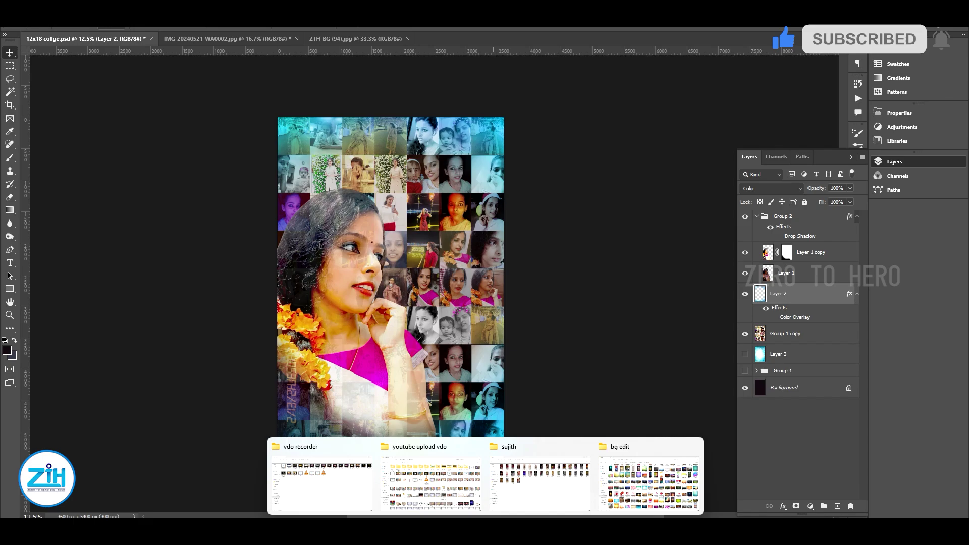
pyautogui.scroll(-5, 600, 345)
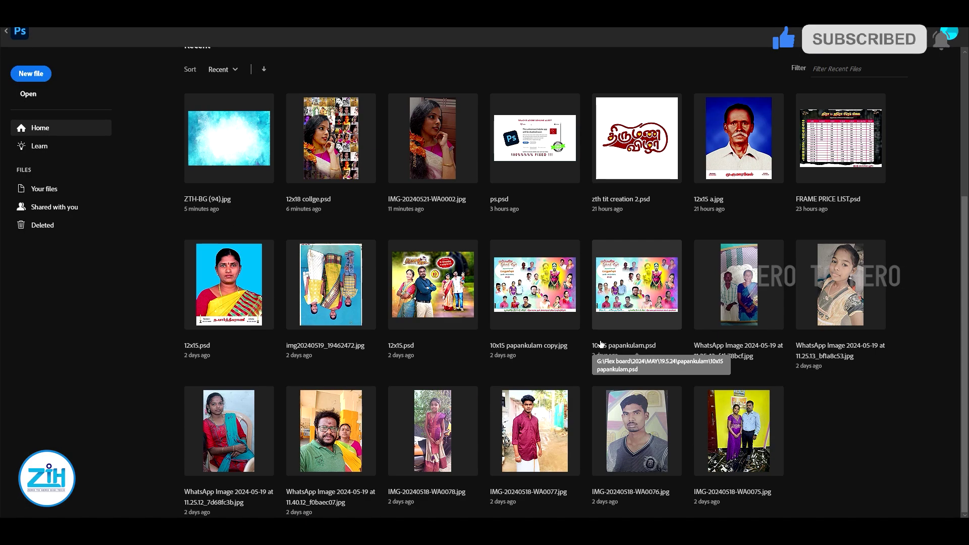
# - Hide the portrait group and make the Group 1 copy tiles the working layer
pyautogui.press('Escape')
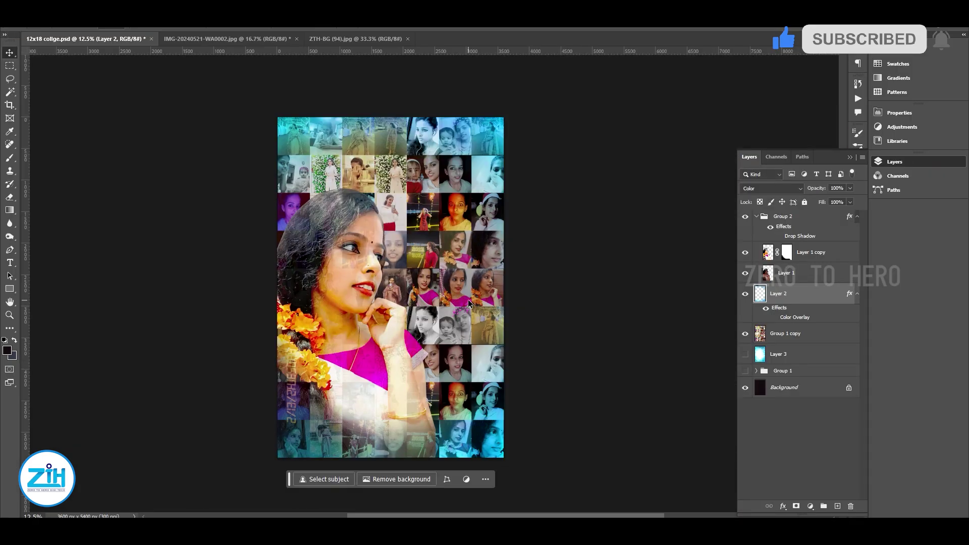
pyautogui.hotkey('ctrl', '+')
pyautogui.click(745, 216)
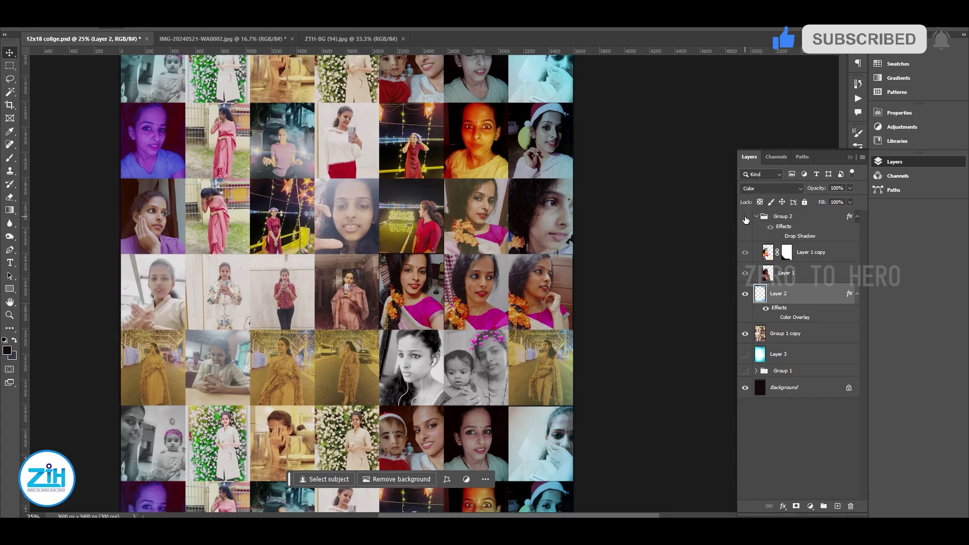
pyautogui.rightClick(401, 307)
pyautogui.click(421, 314)
pyautogui.rightClick(410, 295)
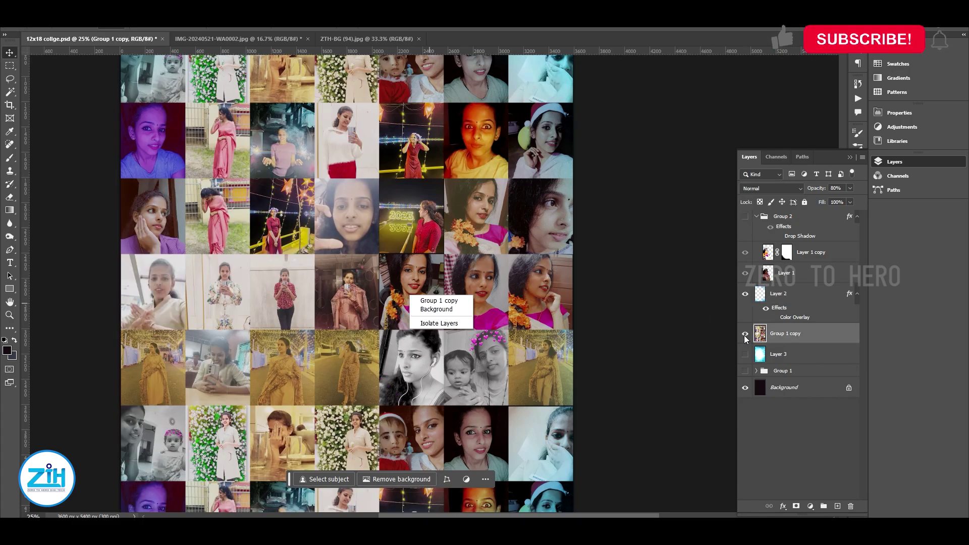
pyautogui.click(744, 216)
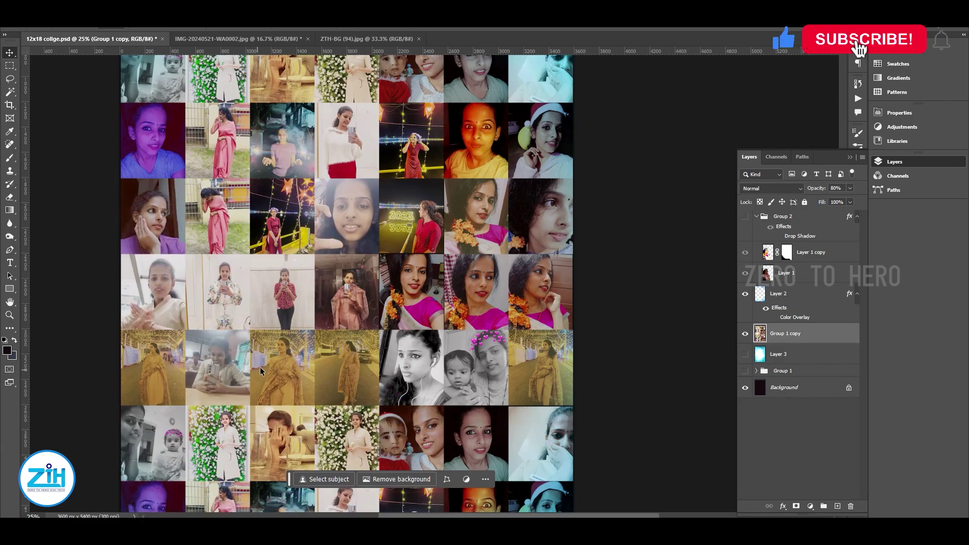
pyautogui.scroll(-2, 414, 261)
# - Select the fourth row of photos with the Rectangular Marquee, inspect it up close, then deselect
pyautogui.press('m')
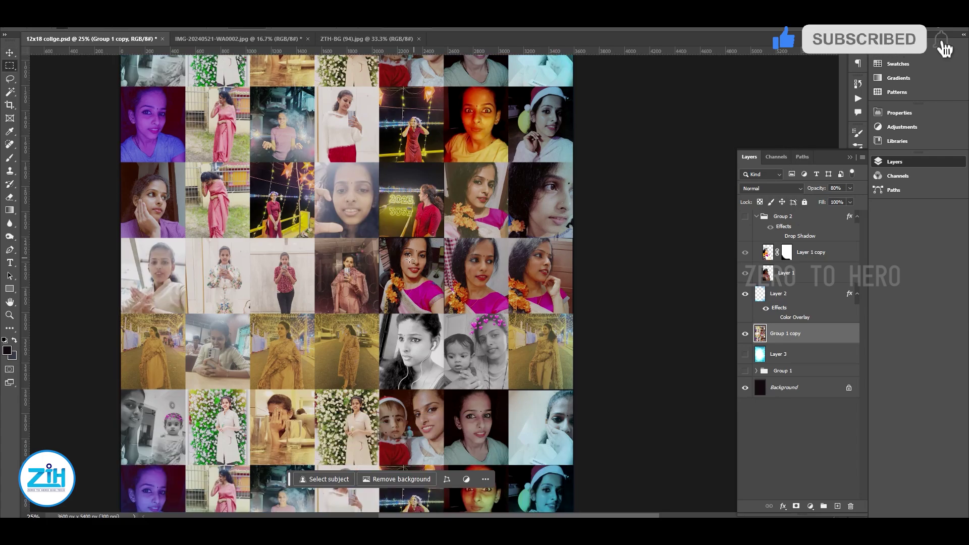
pyautogui.moveTo(115, 238); pyautogui.dragTo(591, 318)
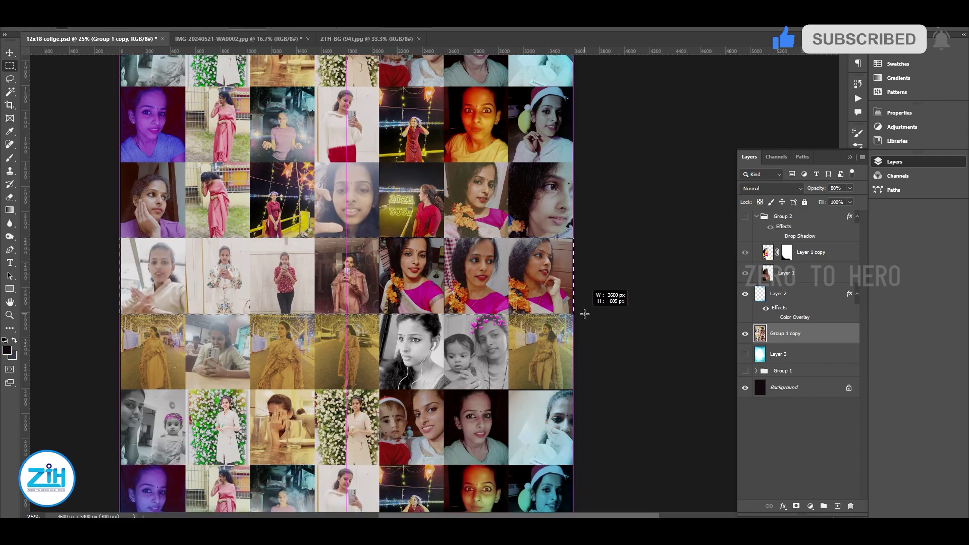
pyautogui.hotkey('ctrl', '+')
pyautogui.hotkey('ctrl', '+')
pyautogui.hotkey('ctrl', '+')
pyautogui.moveTo(242, 192); pyautogui.dragTo(541, 326)
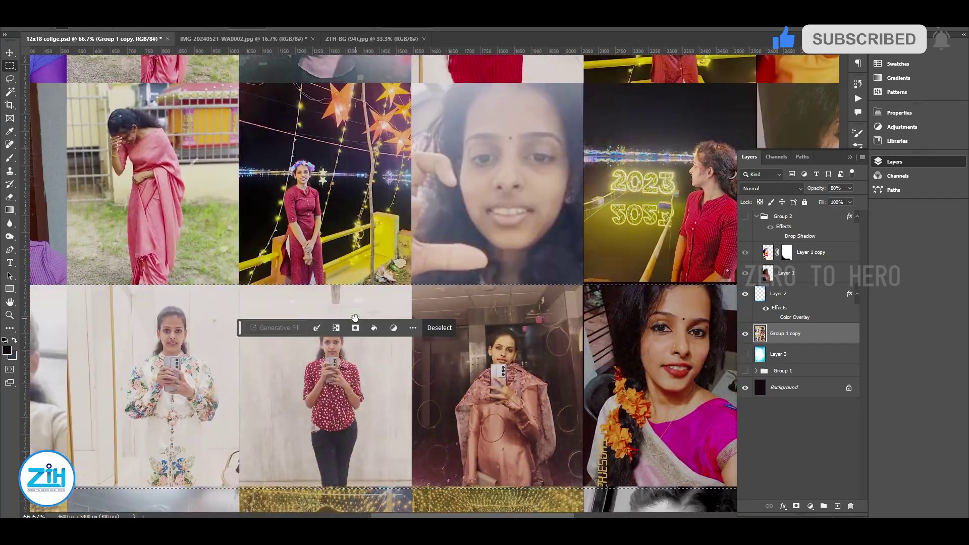
pyautogui.moveTo(194, 309); pyautogui.dragTo(368, 299)
pyautogui.moveTo(434, 332); pyautogui.dragTo(433, 324)
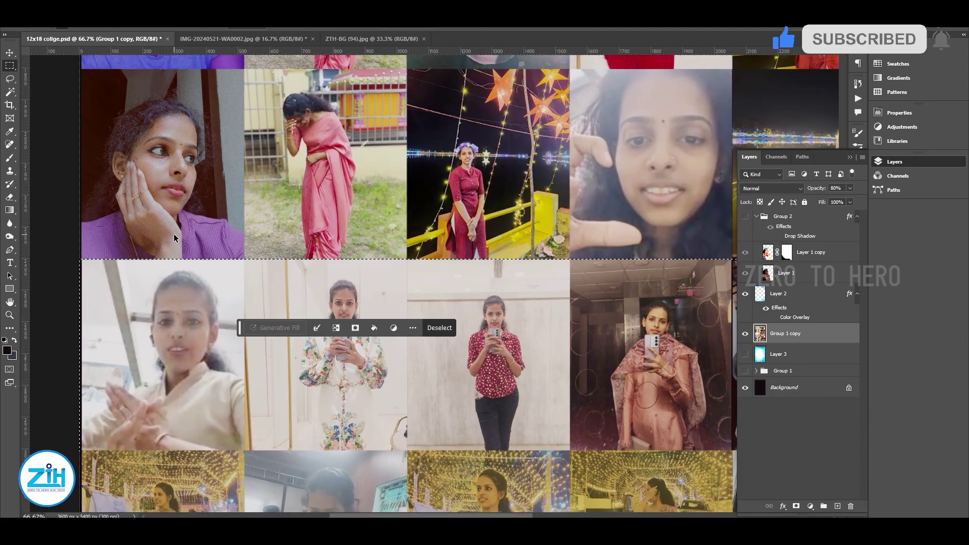
pyautogui.hotkey('ctrl', 'd')
# - Place guides at both edges of the photo row and select the band between them
pyautogui.moveTo(384, 50)
pyautogui.mouseDown()
pyautogui.moveTo(395, 314)
pyautogui.moveTo(395, 284)
pyautogui.mouseUp()
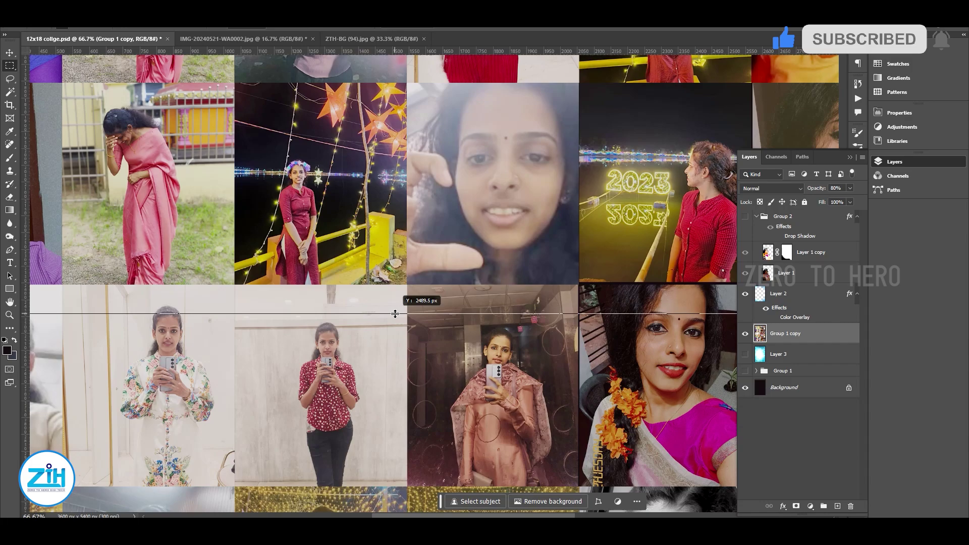
pyautogui.moveTo(429, 50); pyautogui.dragTo(429, 487)
pyautogui.moveTo(289, 334); pyautogui.dragTo(343, 286)
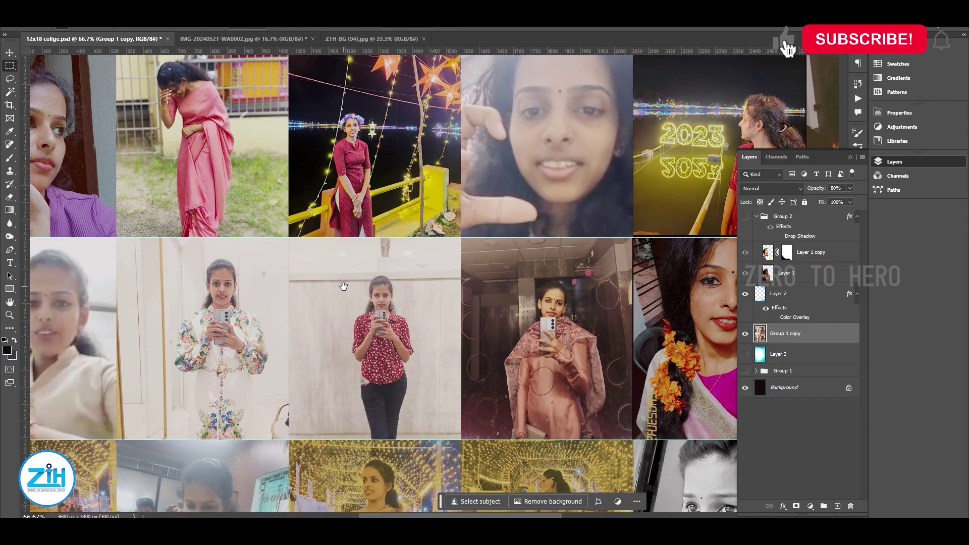
pyautogui.hotkey('ctrl', '-')
pyautogui.hotkey('ctrl', '-')
pyautogui.hotkey('ctrl', '-')
pyautogui.moveTo(251, 266); pyautogui.dragTo(711, 346)
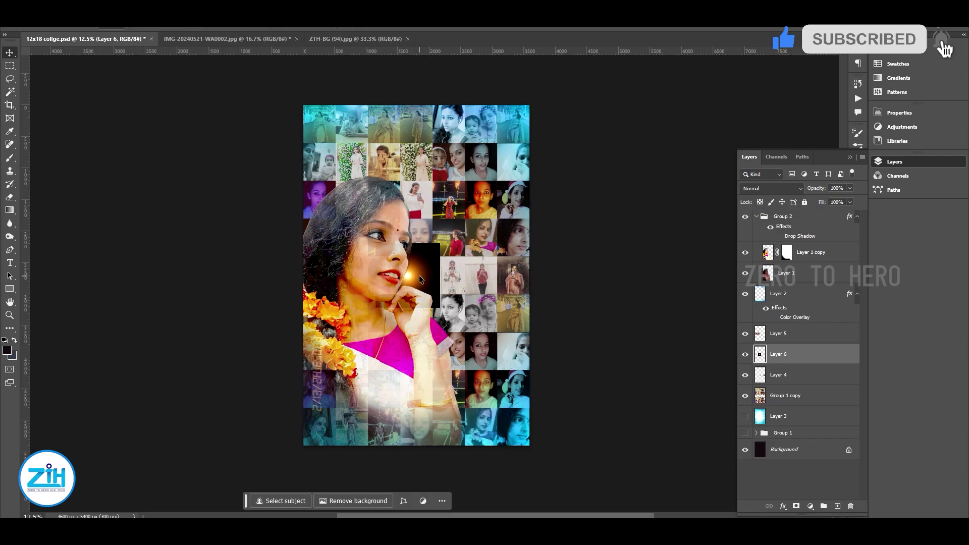
# - Scale Layer 6's glow up to cover most of the canvas
pyautogui.hotkey('ctrl', 't')
pyautogui.moveTo(437, 244); pyautogui.dragTo(575, 158)
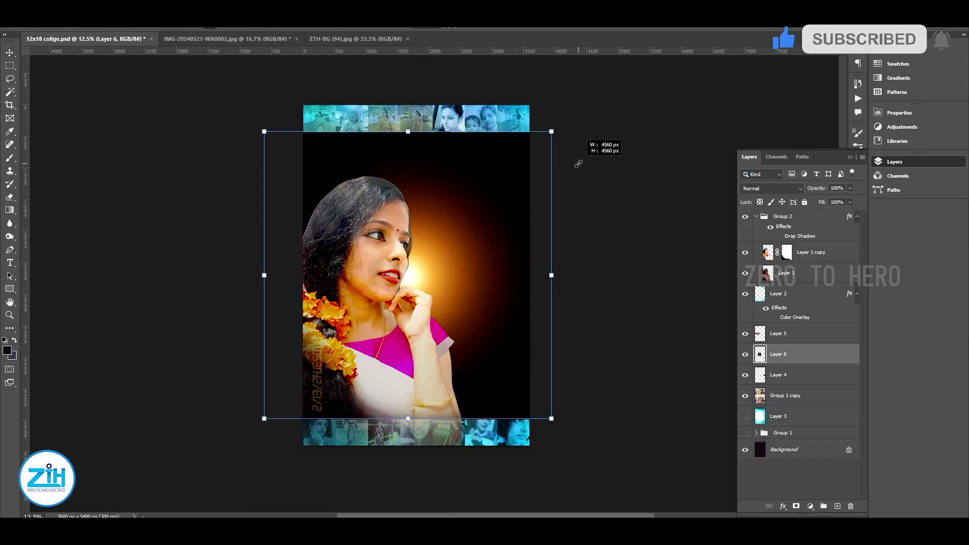
pyautogui.press('Return')
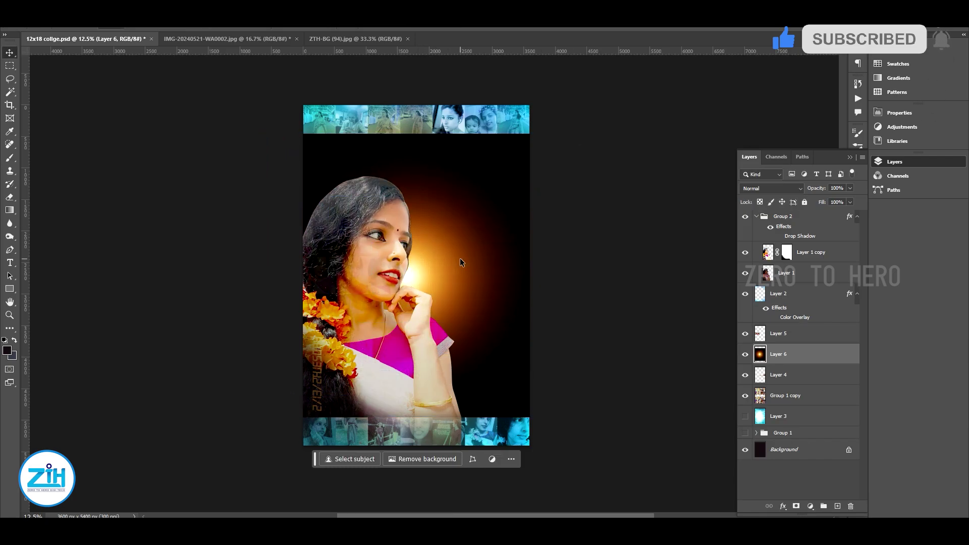
# - Cycle through blend modes on the glow layer and settle on Screen
pyautogui.hotkey('shift', '+')
pyautogui.hotkey('shift', '+')
pyautogui.hotkey('shift', '+')
pyautogui.hotkey('shift', '+')
pyautogui.hotkey('shift', '+')
pyautogui.hotkey('shift', '+')
pyautogui.hotkey('shift', '+')
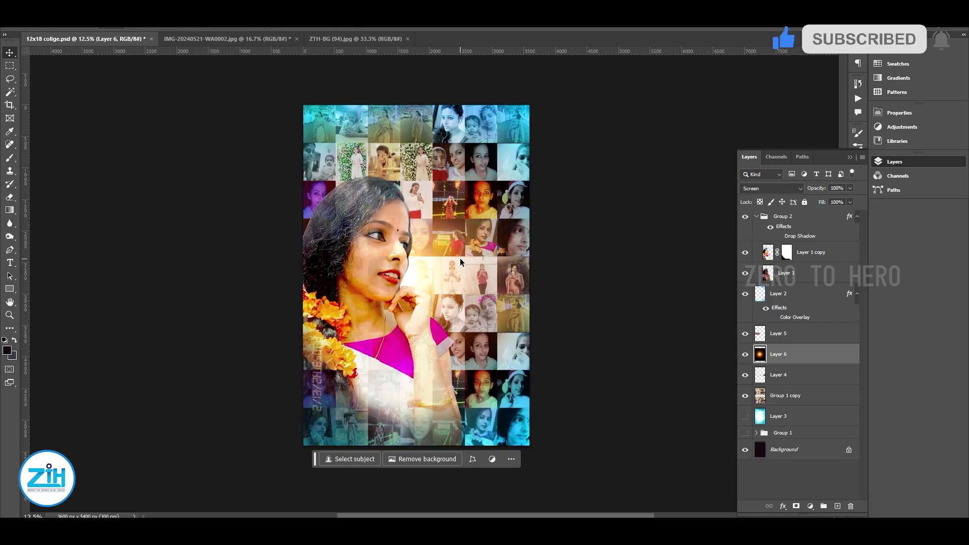
pyautogui.hotkey('shift', '+')
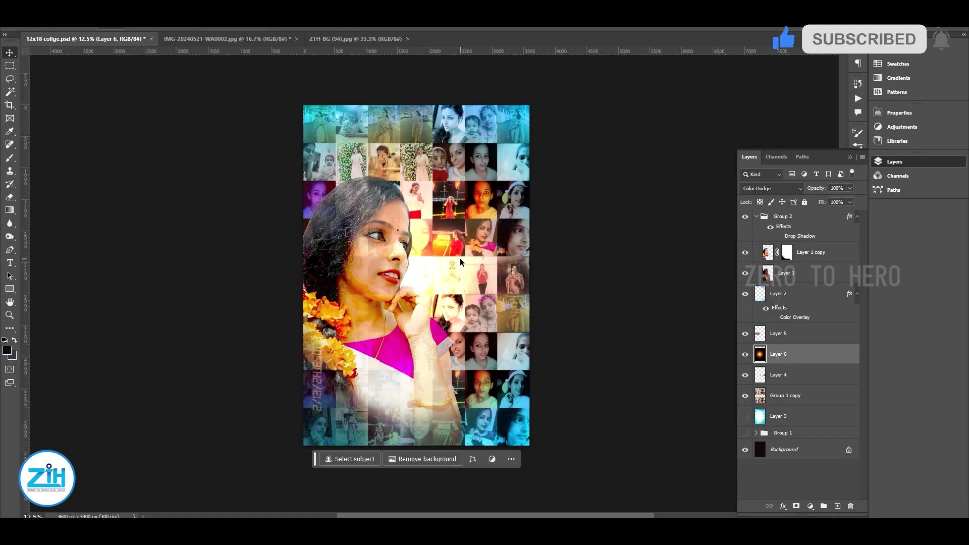
pyautogui.hotkey('shift', '+')
pyautogui.hotkey('shift', '+')
pyautogui.hotkey('shift', '+')
pyautogui.hotkey('shift', '+')
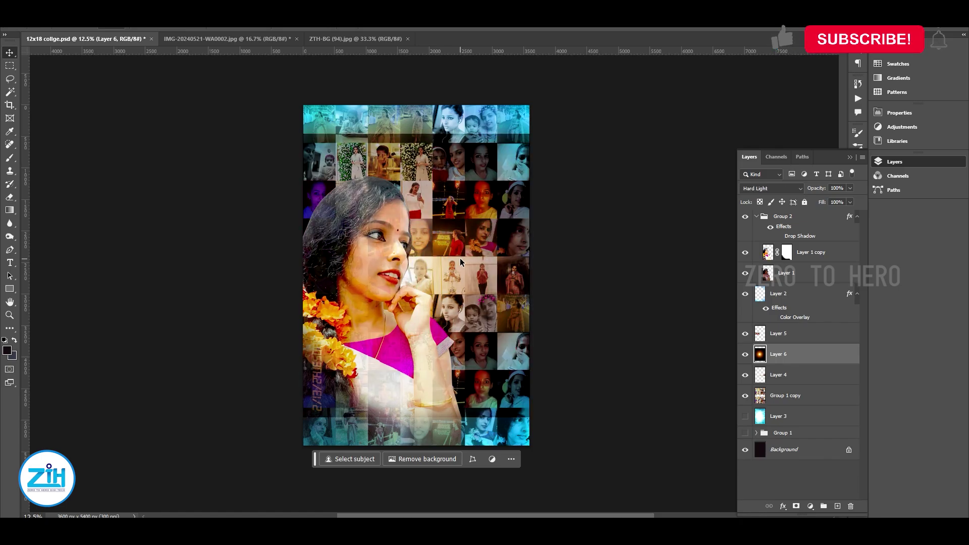
pyautogui.hotkey('shift', '+')
pyautogui.hotkey('shift', '+')
pyautogui.hotkey('shift', '+')
pyautogui.hotkey('shift', '+')
pyautogui.hotkey('shift', '+')
pyautogui.hotkey('shift', '+')
pyautogui.hotkey('shift', '+')
pyautogui.hotkey('shift', '+')
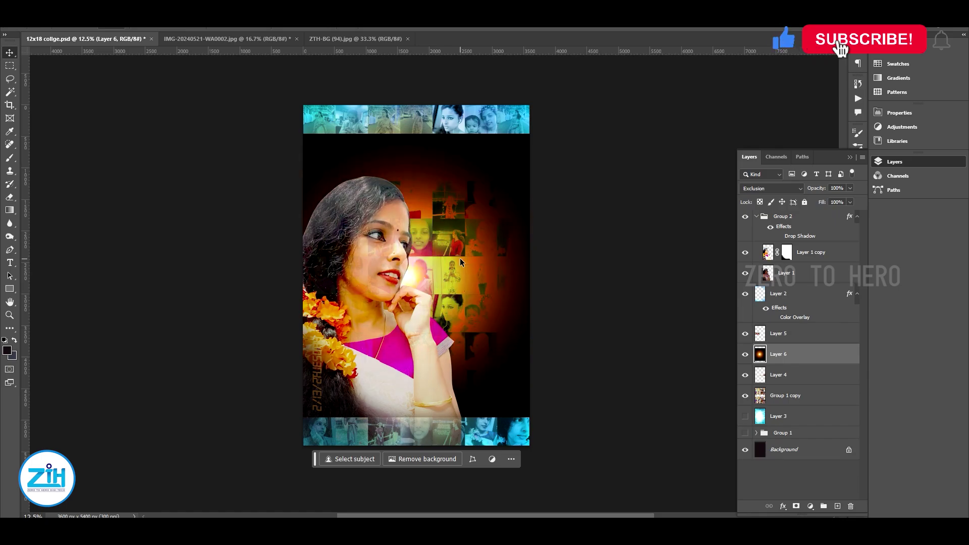
pyautogui.hotkey('shift', '+')
pyautogui.hotkey('shift', '+')
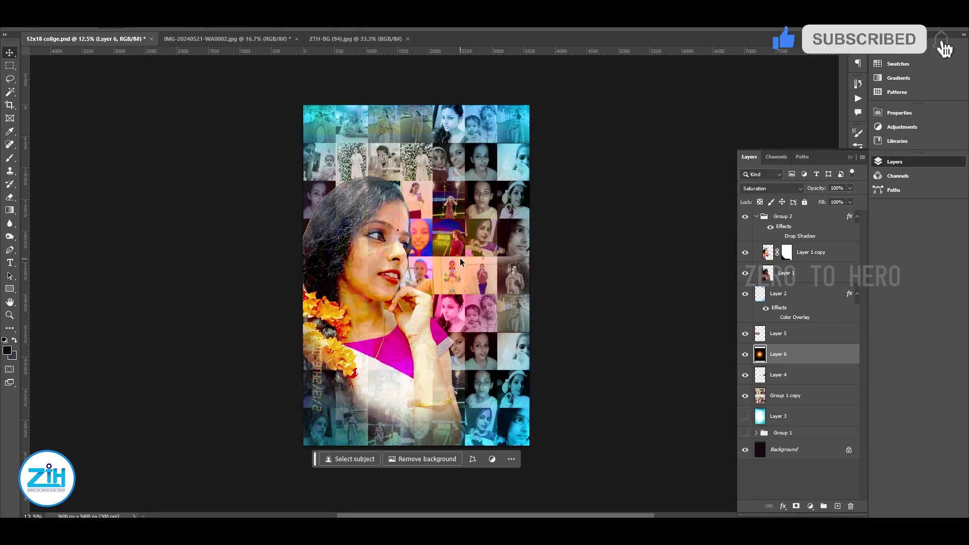
pyautogui.hotkey('shift', '+')
pyautogui.hotkey('shift', '+')
pyautogui.hotkey('shift', '+')
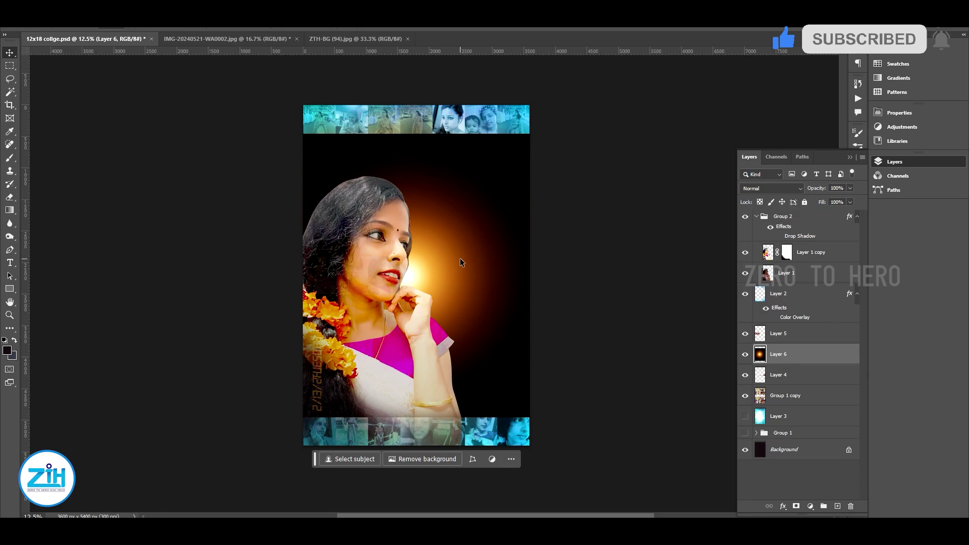
pyautogui.hotkey('shift', '+')
pyautogui.hotkey('shift', '+')
pyautogui.hotkey('shift', '+')
pyautogui.hotkey('shift', '+')
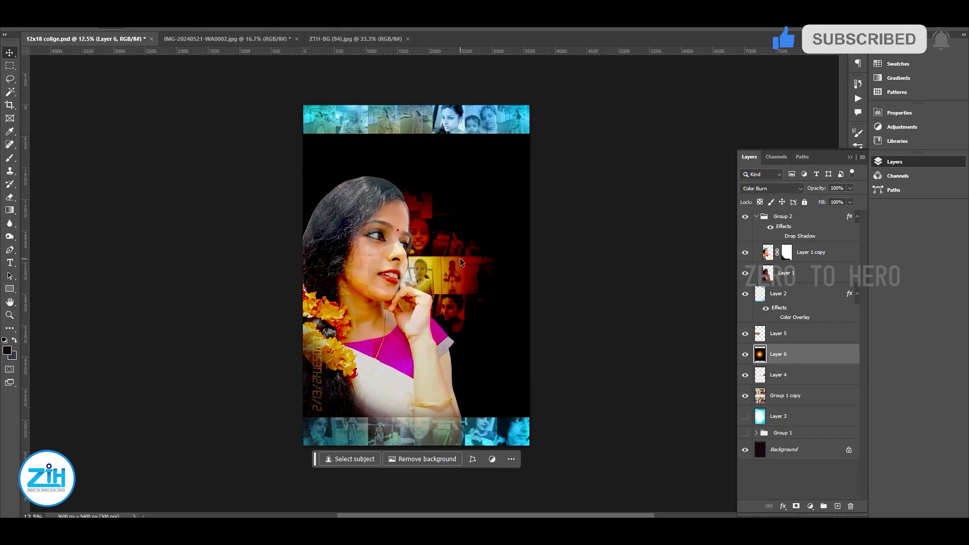
pyautogui.hotkey('shift', '+')
pyautogui.hotkey('shift', '+')
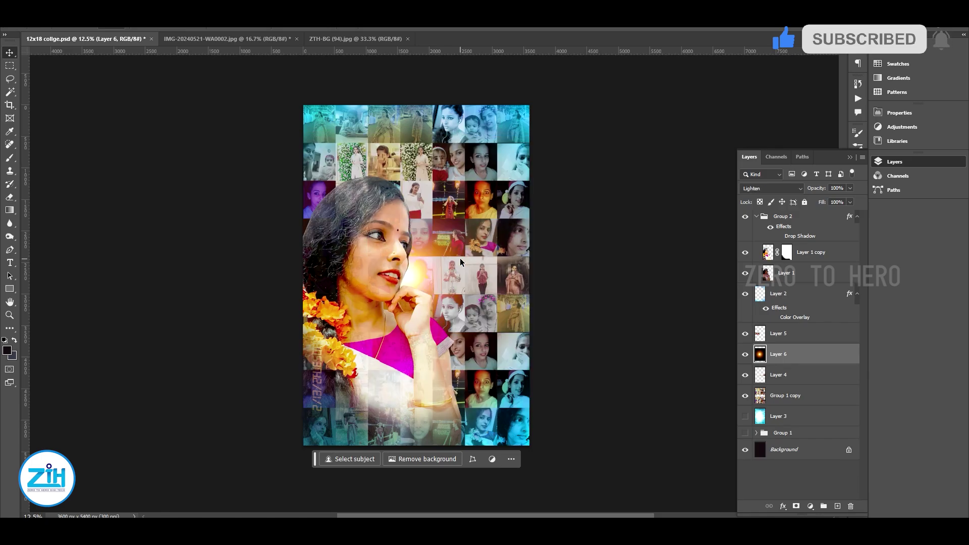
pyautogui.hotkey('shift', '+')
pyautogui.hotkey('shift', '-')
pyautogui.hotkey('shift', '+')
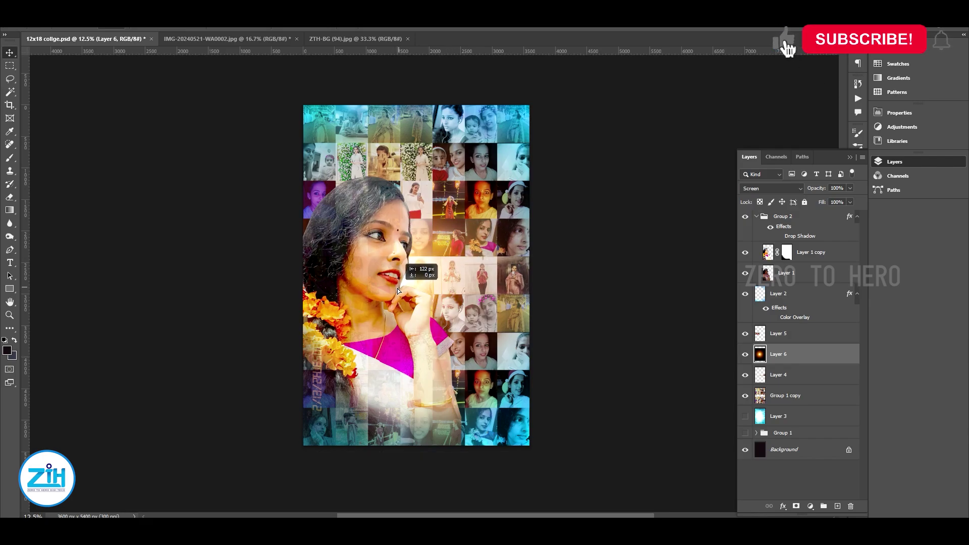
# - Raise the glow's saturation +35 in Hue/Saturation and show the glow layer again
pyautogui.hotkey('ctrl', 'u')
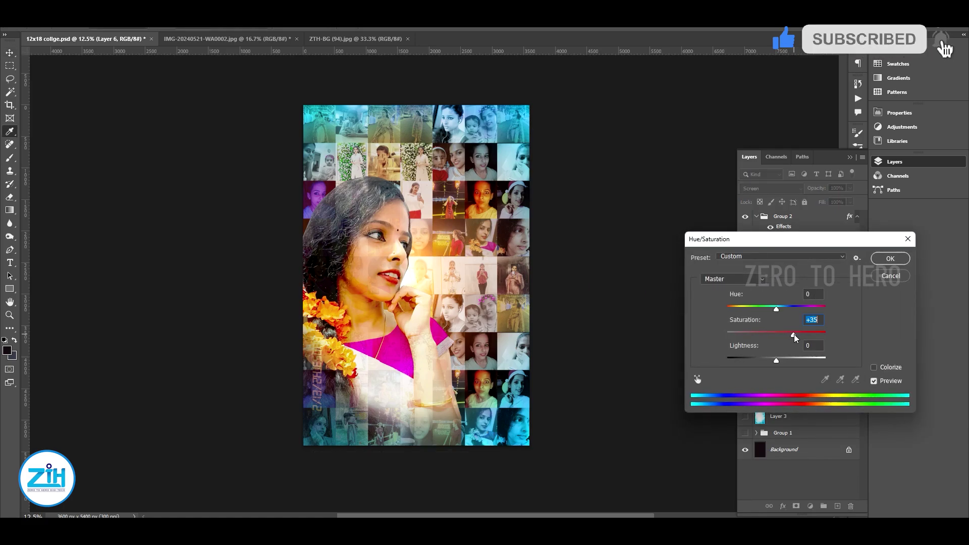
pyautogui.press('Return')
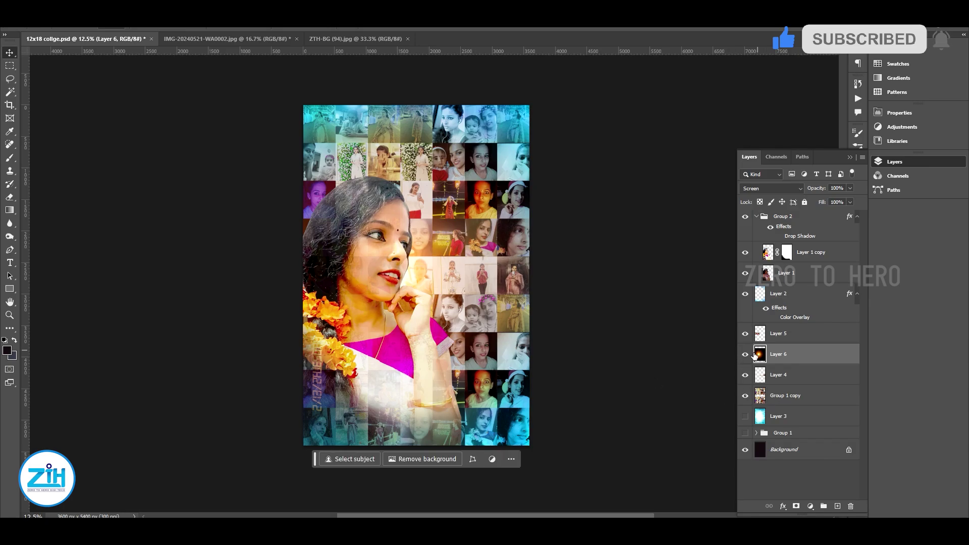
pyautogui.click(745, 355)
pyautogui.hscroll(1, 504, 291)
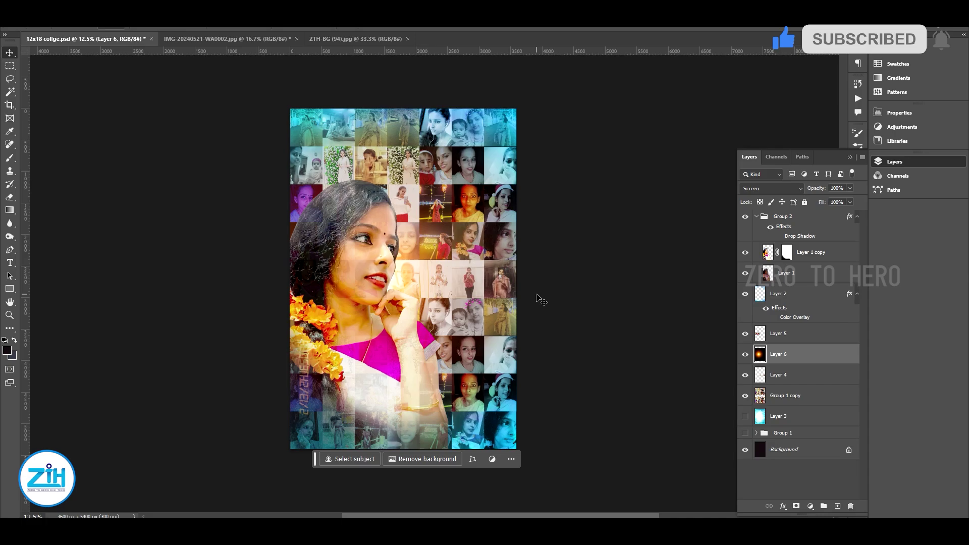
# - Save the document, then save a JPEG copy named '12x18 collge copy' at quality 12
pyautogui.hotkey('ctrl', 's')
pyautogui.moveTo(540, 285); pyautogui.dragTo(564, 286)
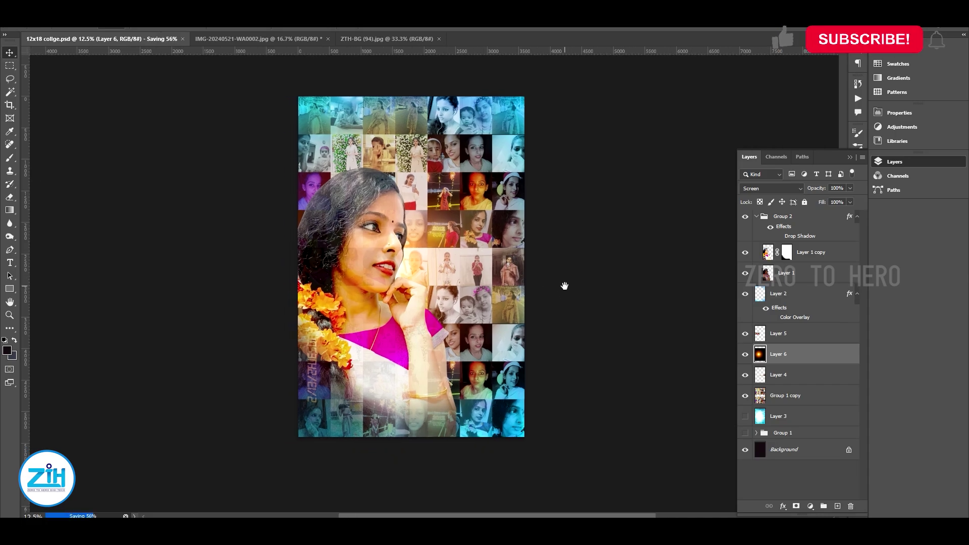
pyautogui.hotkey('ctrl', 'alt', 's')
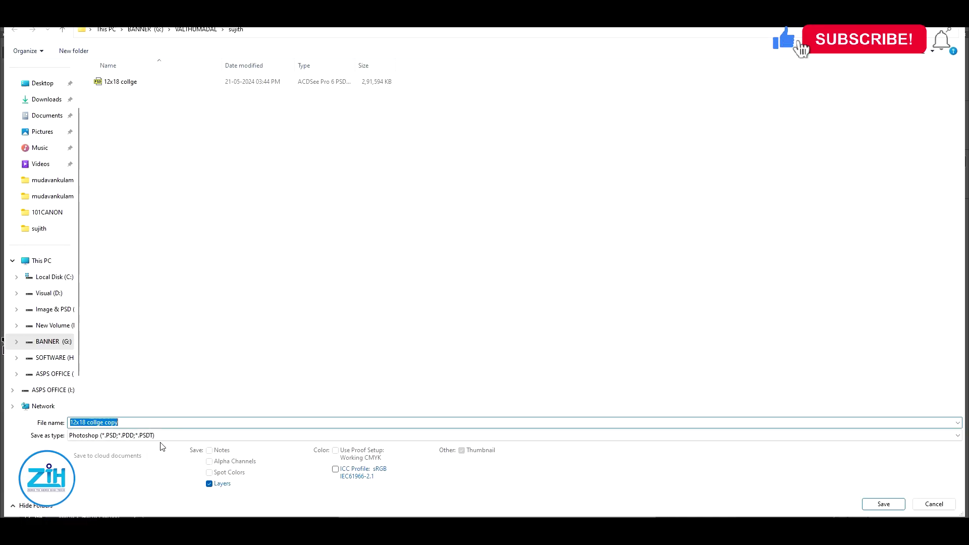
pyautogui.click(161, 436)
pyautogui.click(139, 334)
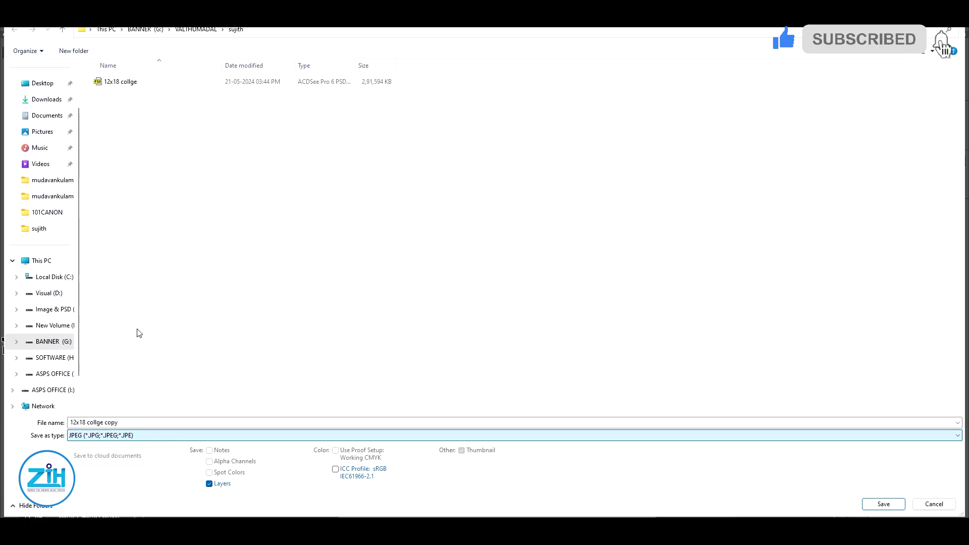
pyautogui.press('Return')
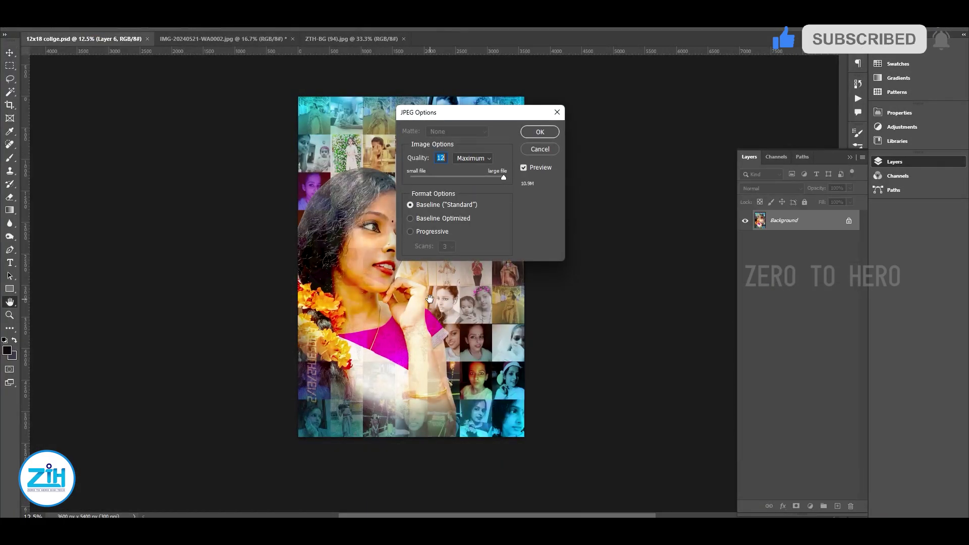
pyautogui.press('Return')
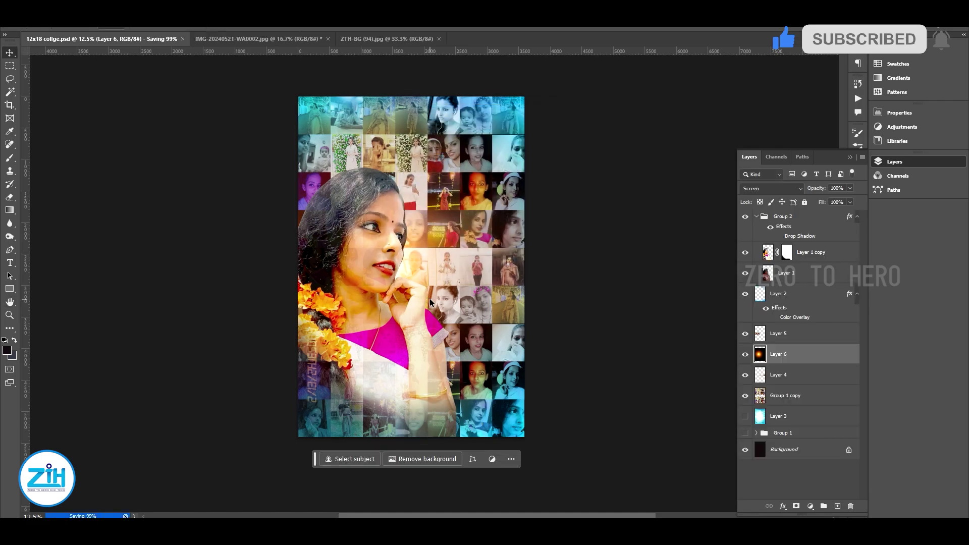